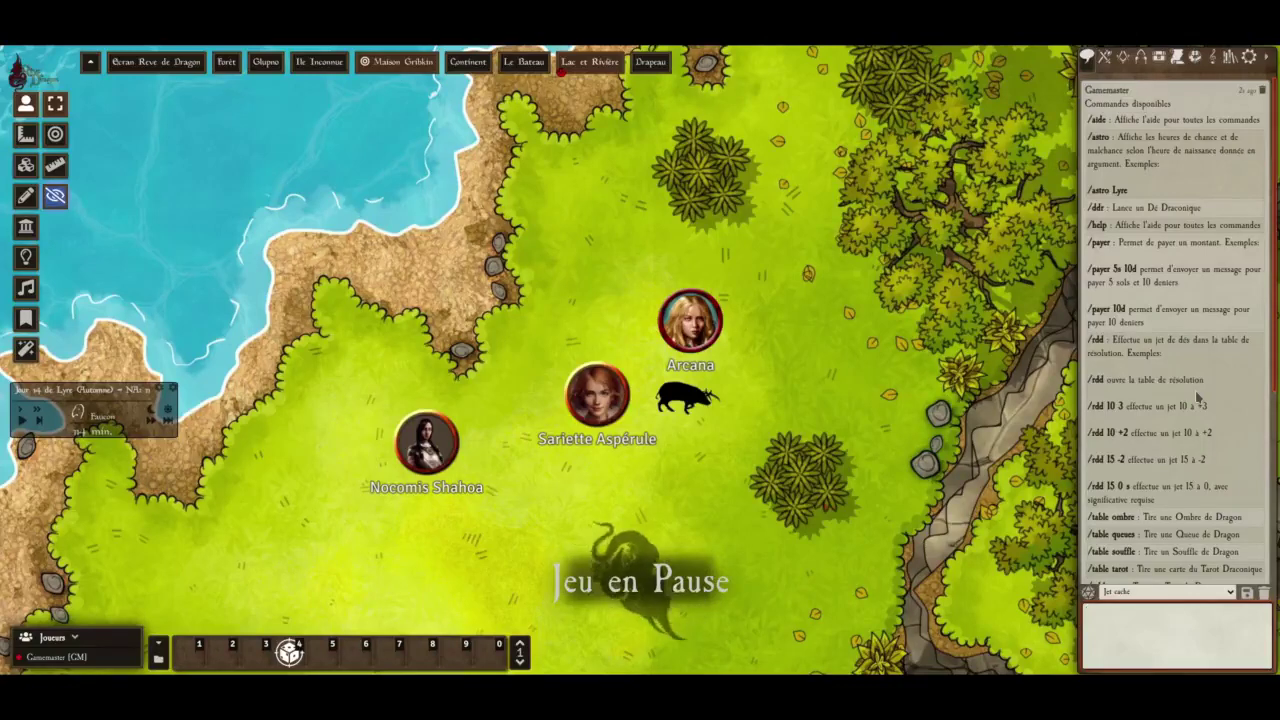
Run the /astro lyre chat command for the luck modifier, and check the horoscope in the astrology editor
scroll(1196, 480, "down", 5)
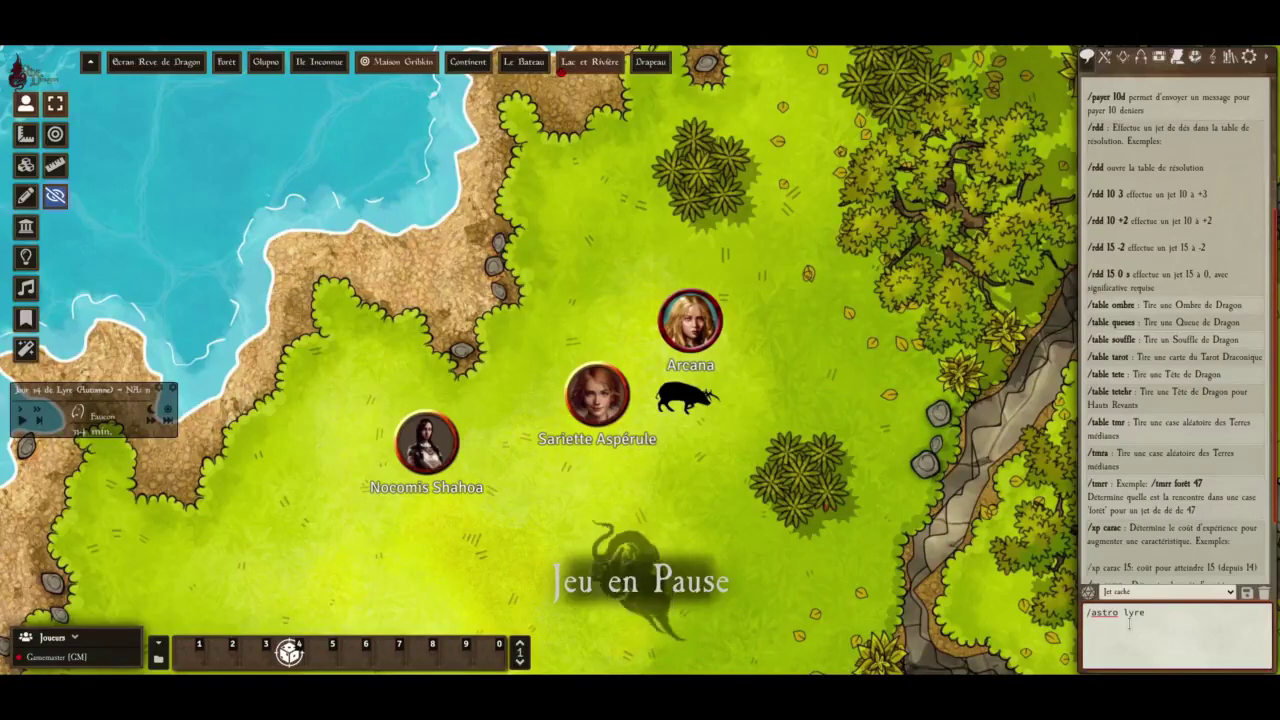
key("Return")
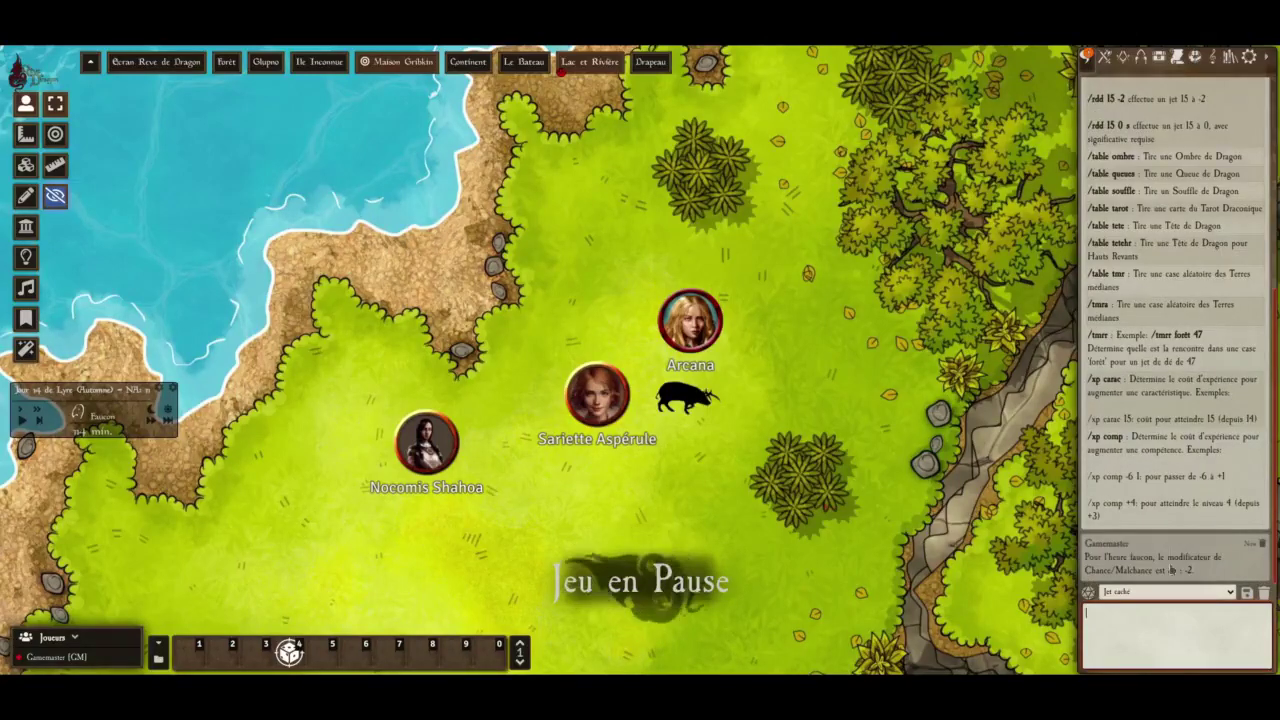
left_click(172, 391)
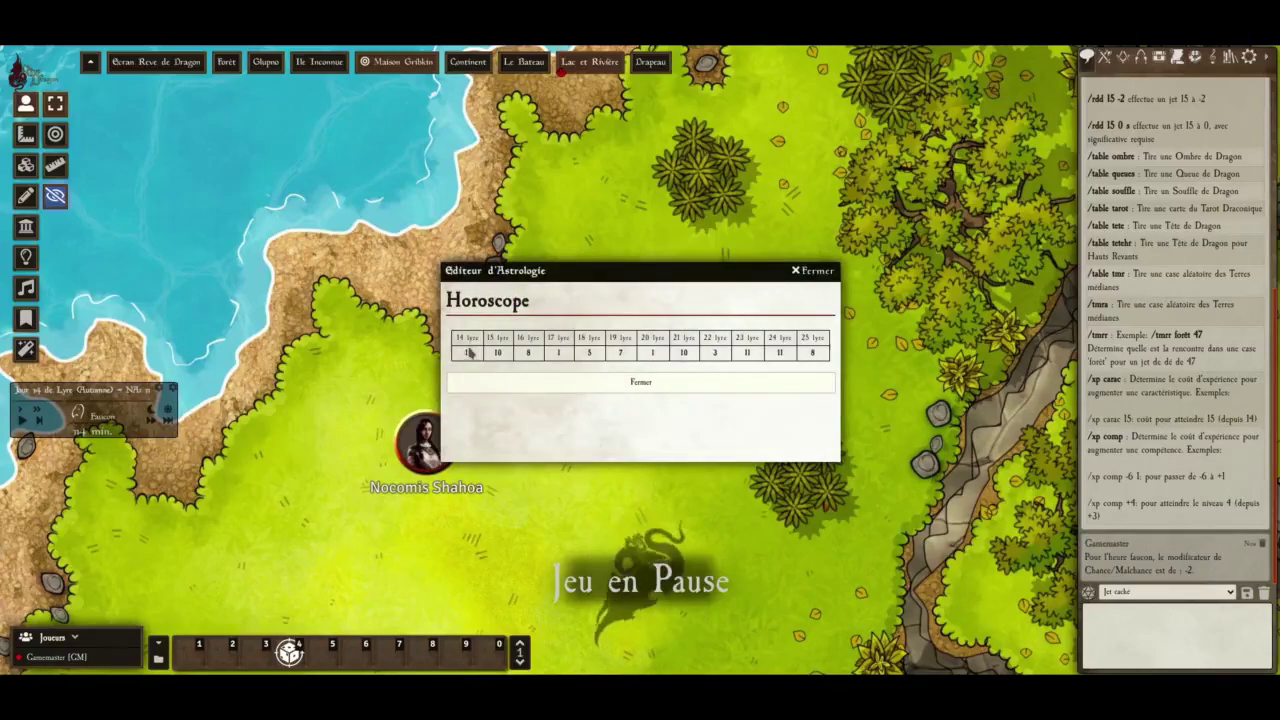
left_click(814, 270)
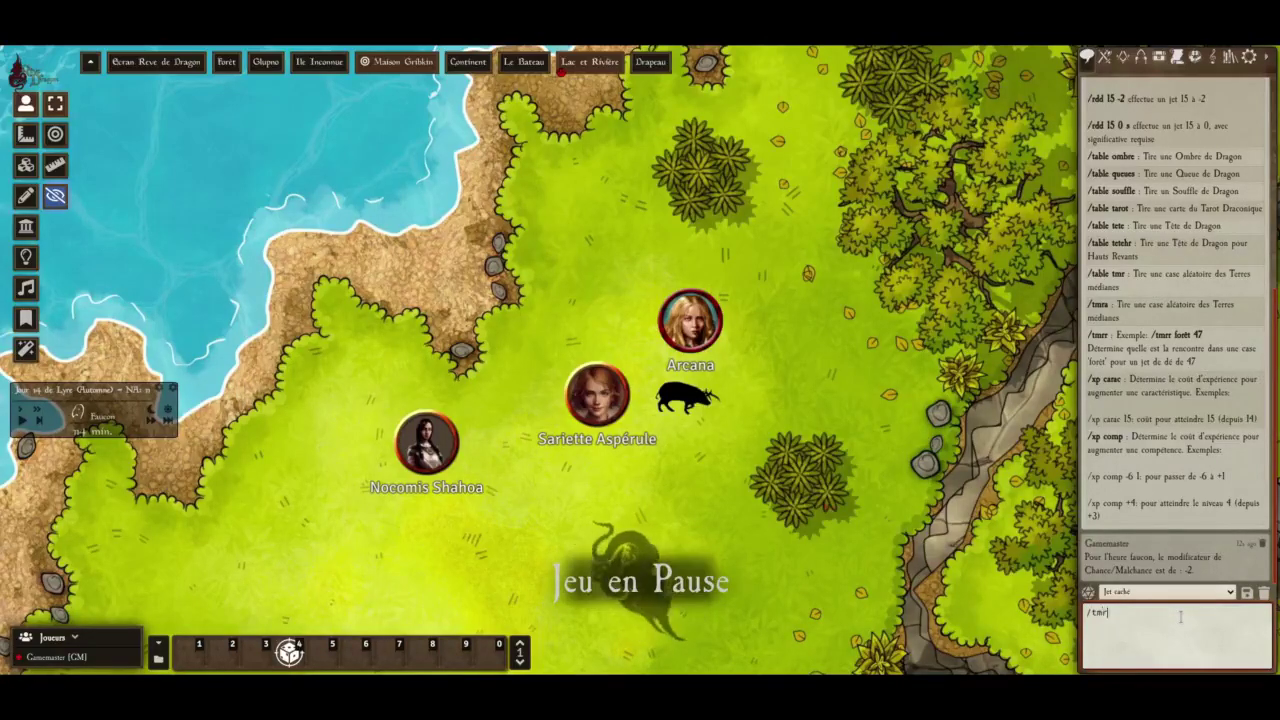
Draw a random Terres médianes case and an Ombre de Thanatos result with chat commands
key("Return")
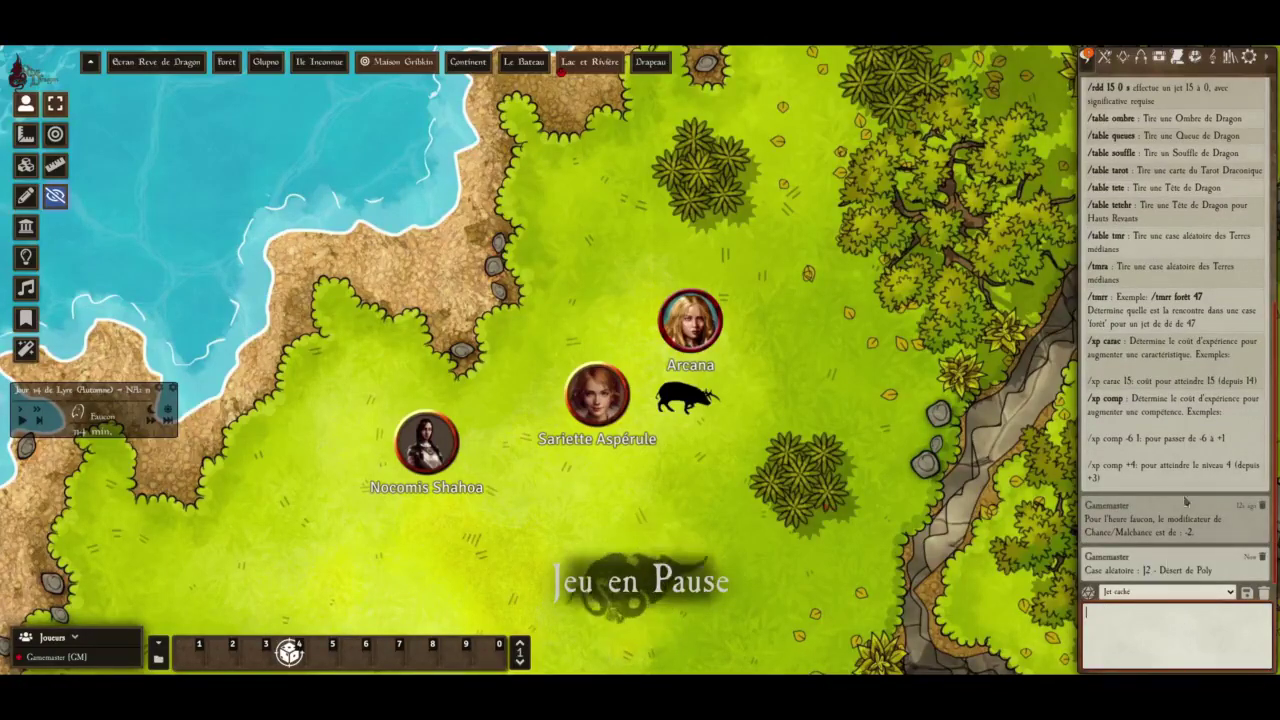
scroll(1188, 437, "up", 5)
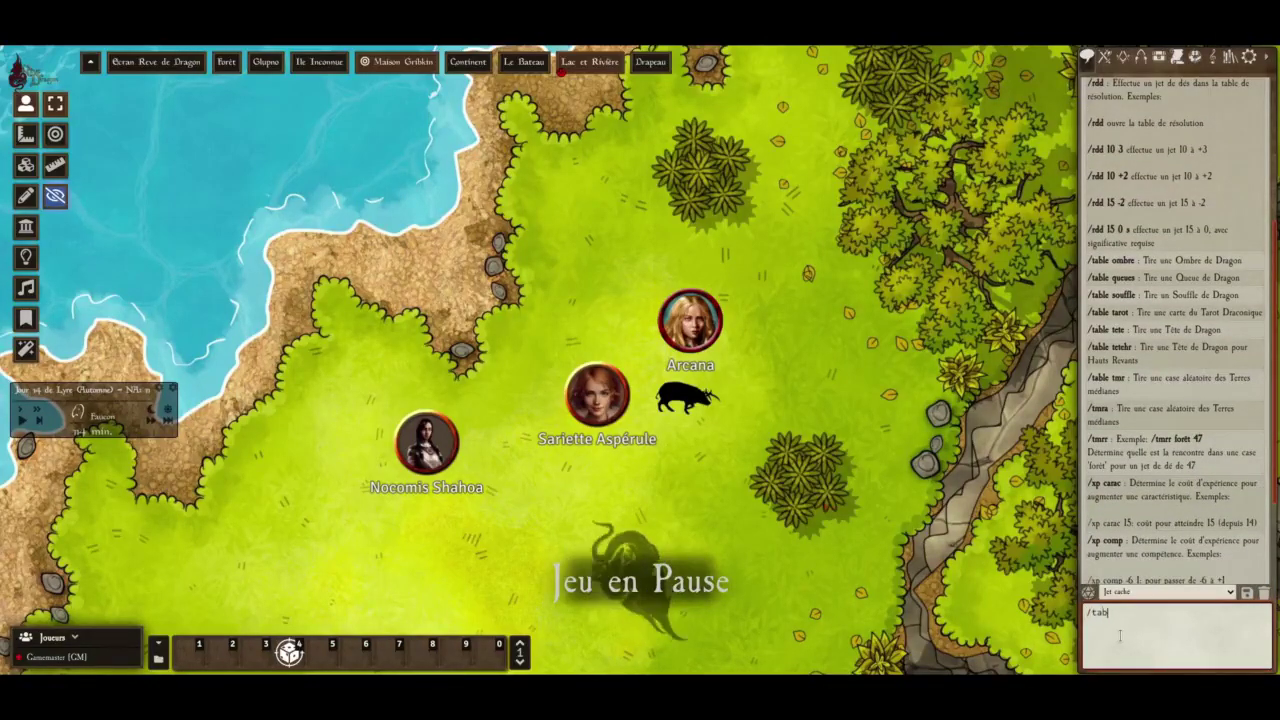
key("Return")
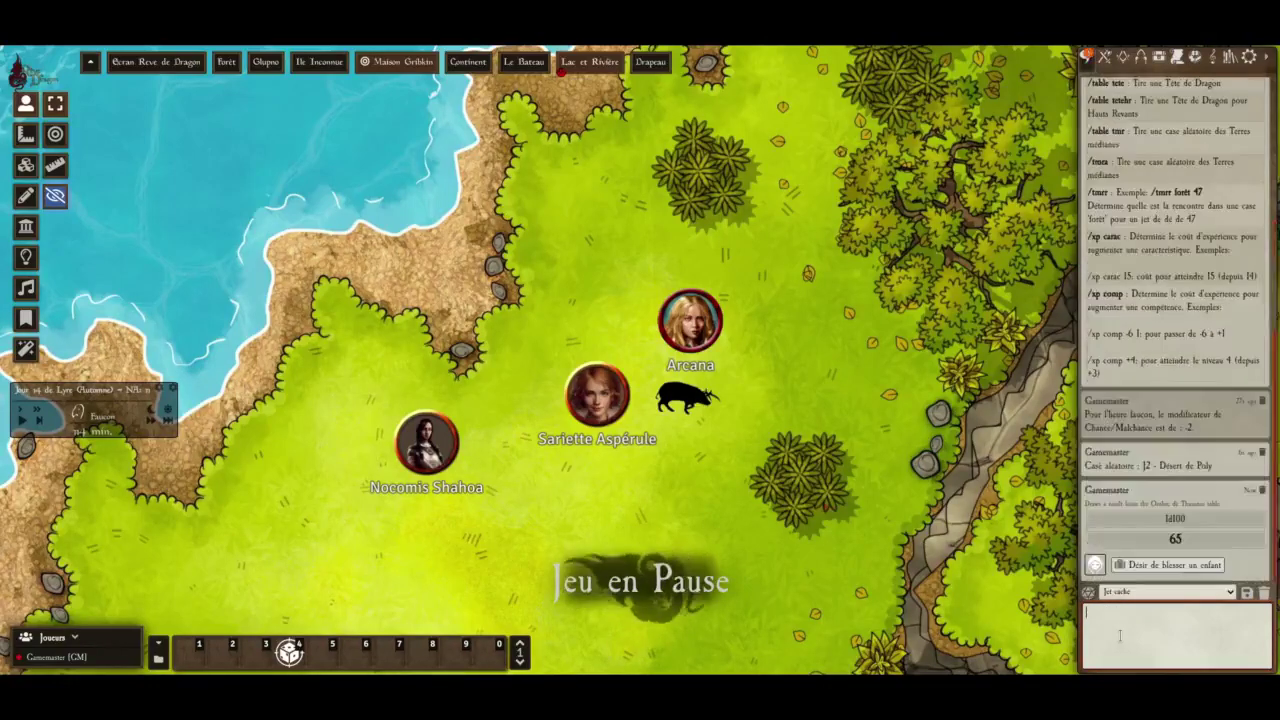
Roll on the resolution table through chat and open the full table with the /rdd command
scroll(1152, 550, "up", 8)
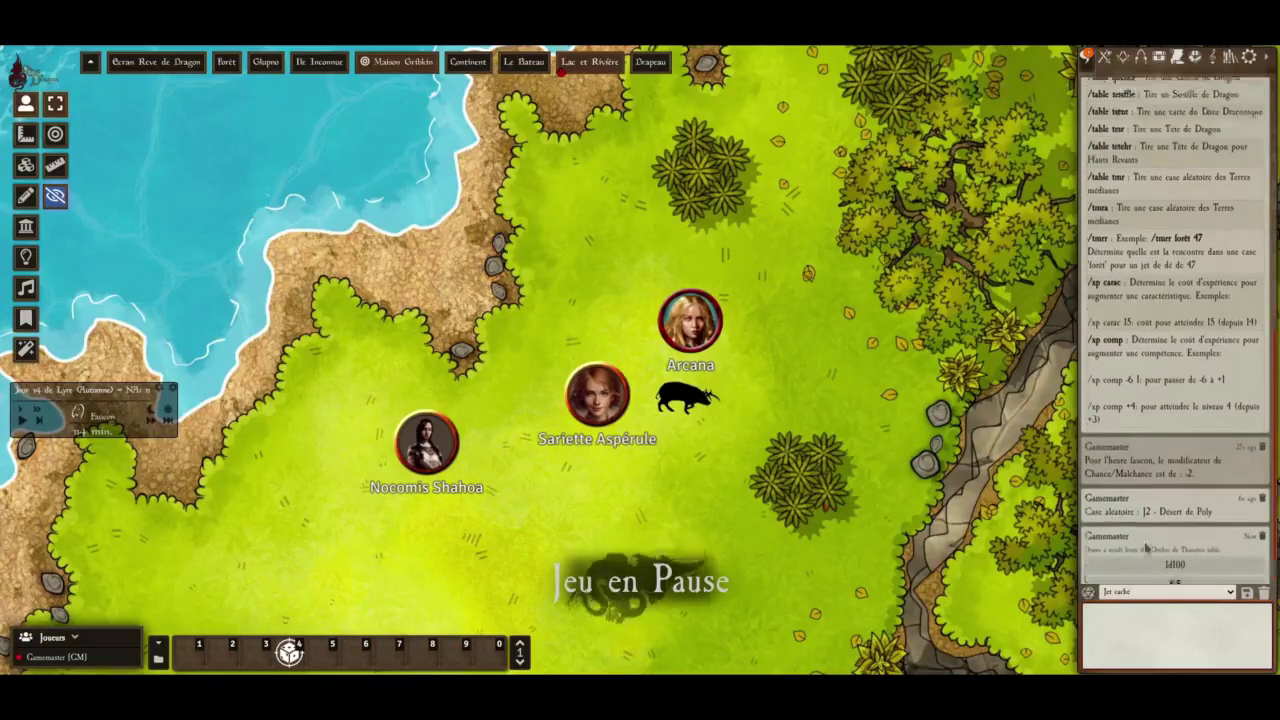
scroll(1152, 549, "up", 3)
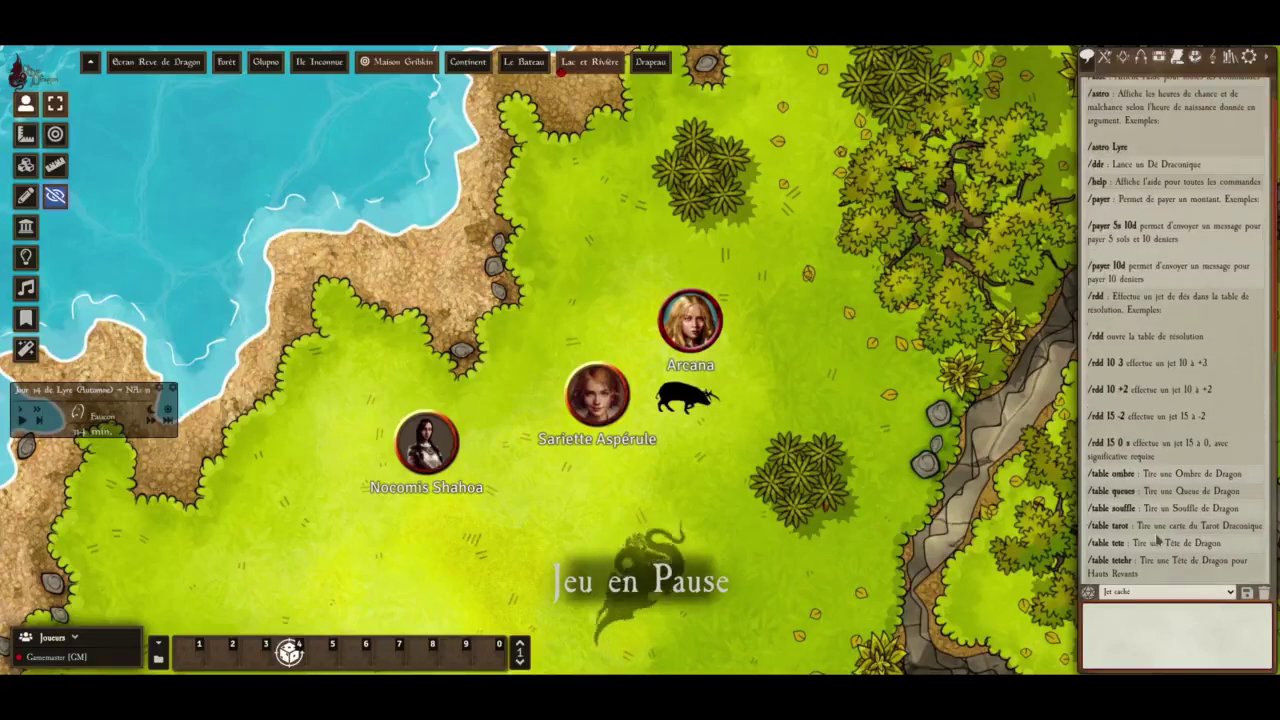
scroll(1158, 540, "down", 5)
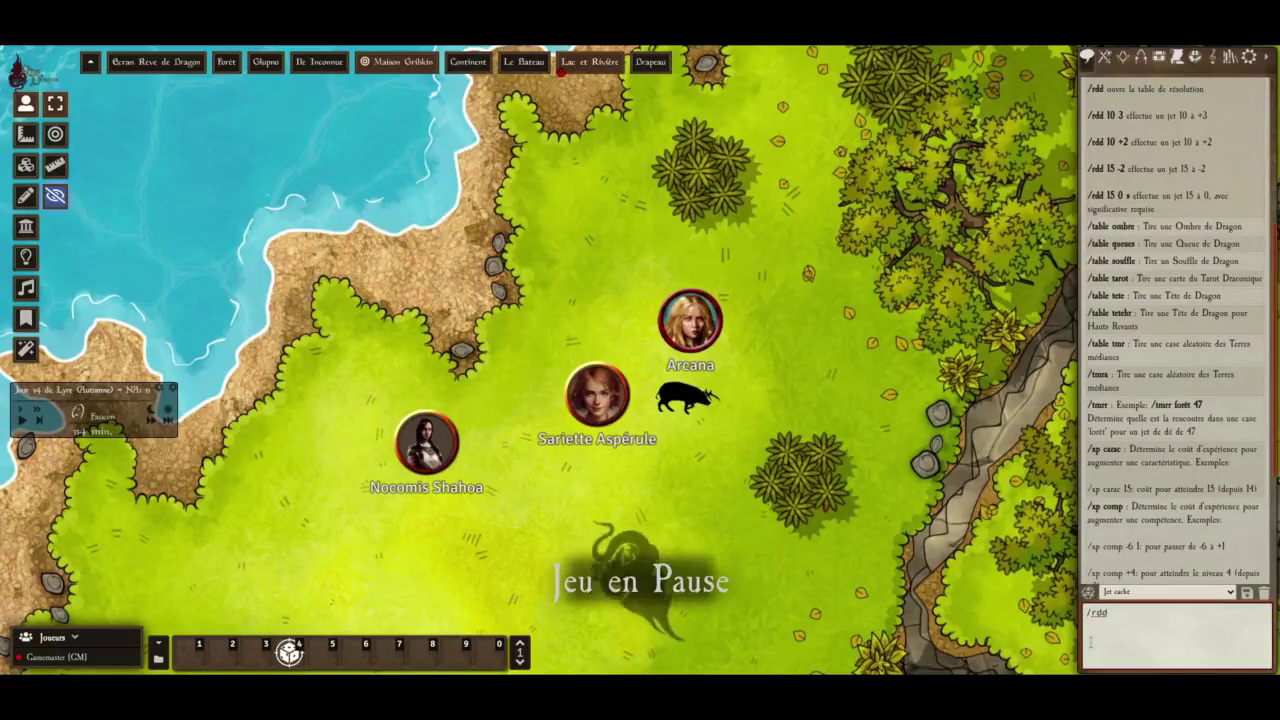
key("Return")
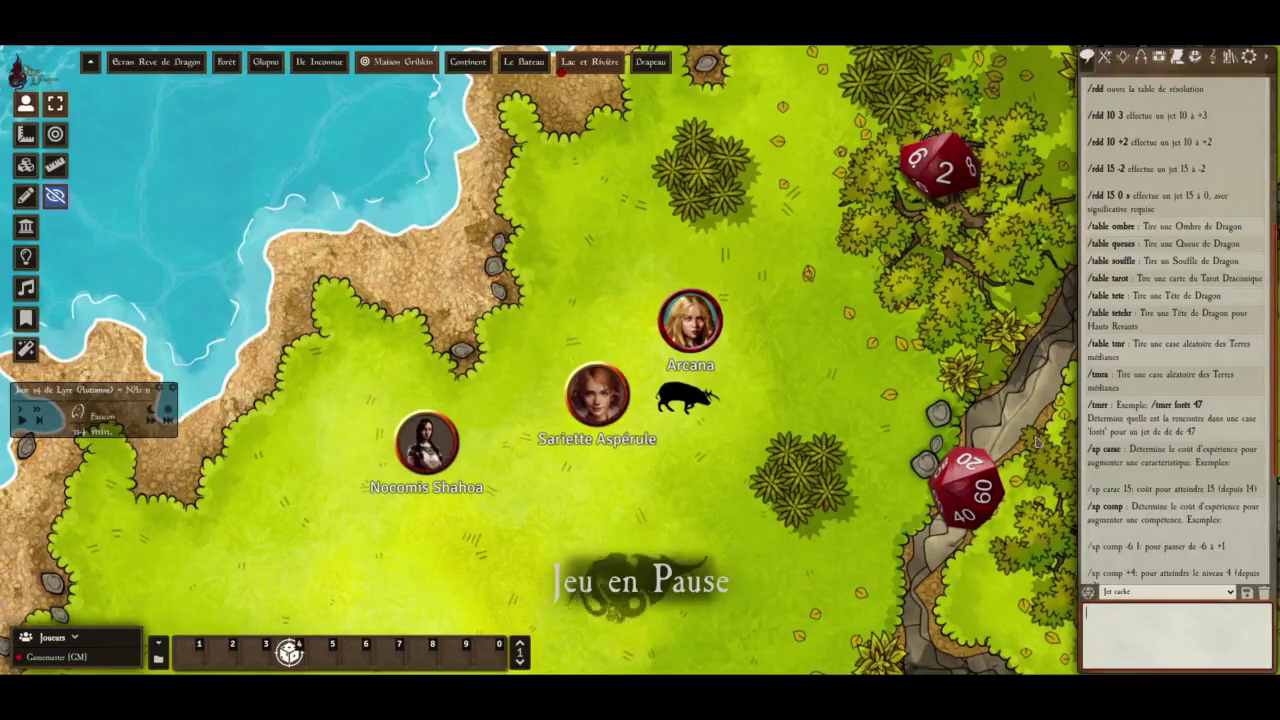
type("/rdd")
key("Return")
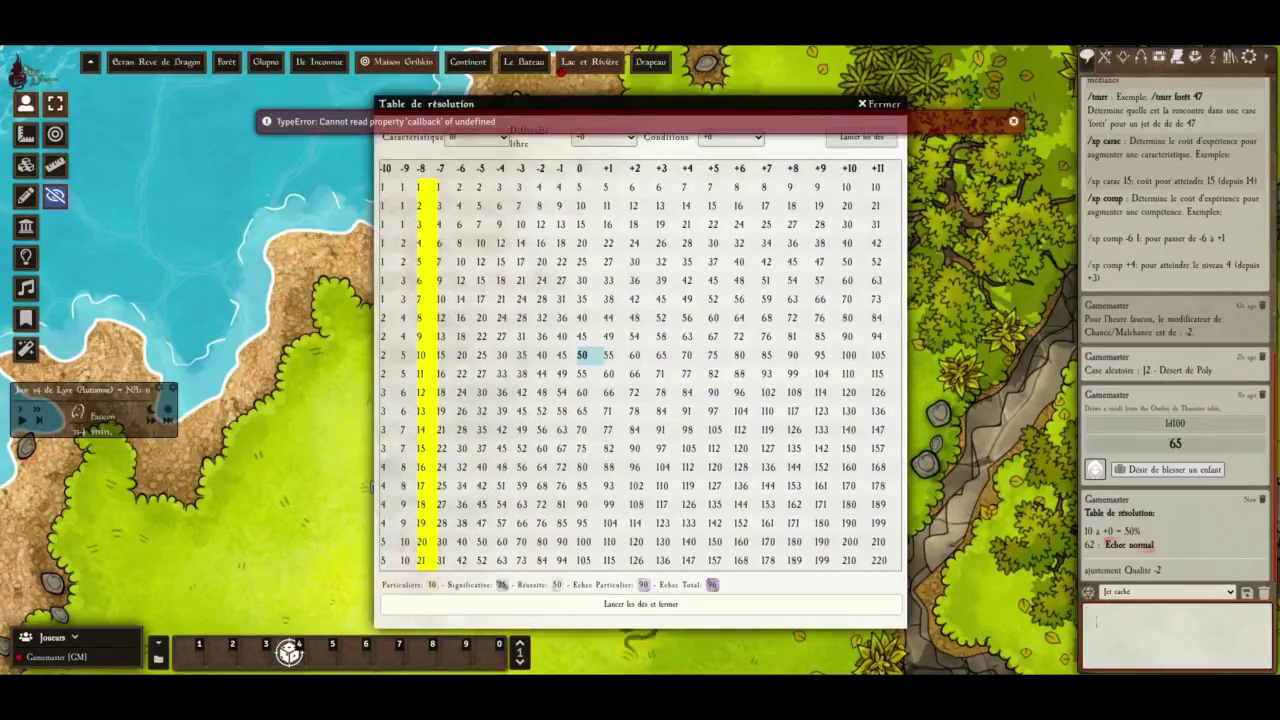
left_click(1013, 121)
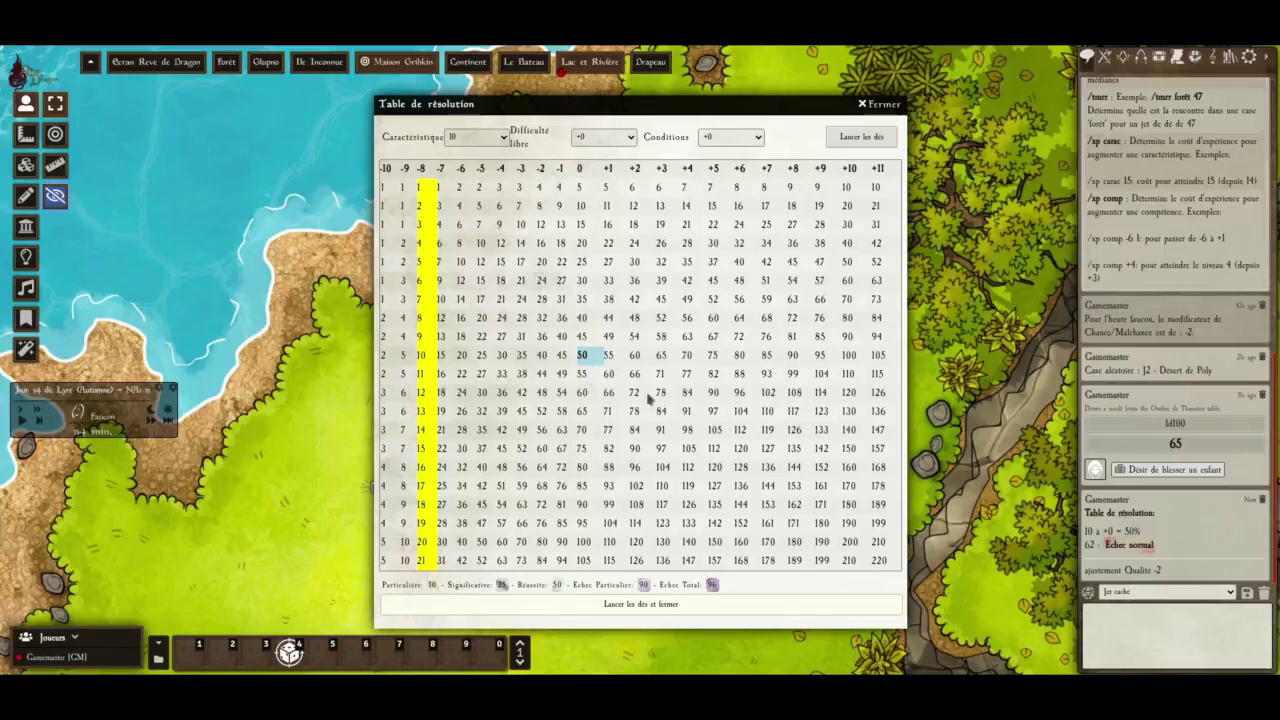
Set the free difficulty to +4 in the resolution table, roll the dice and close the table
left_click(603, 136)
left_click(592, 326)
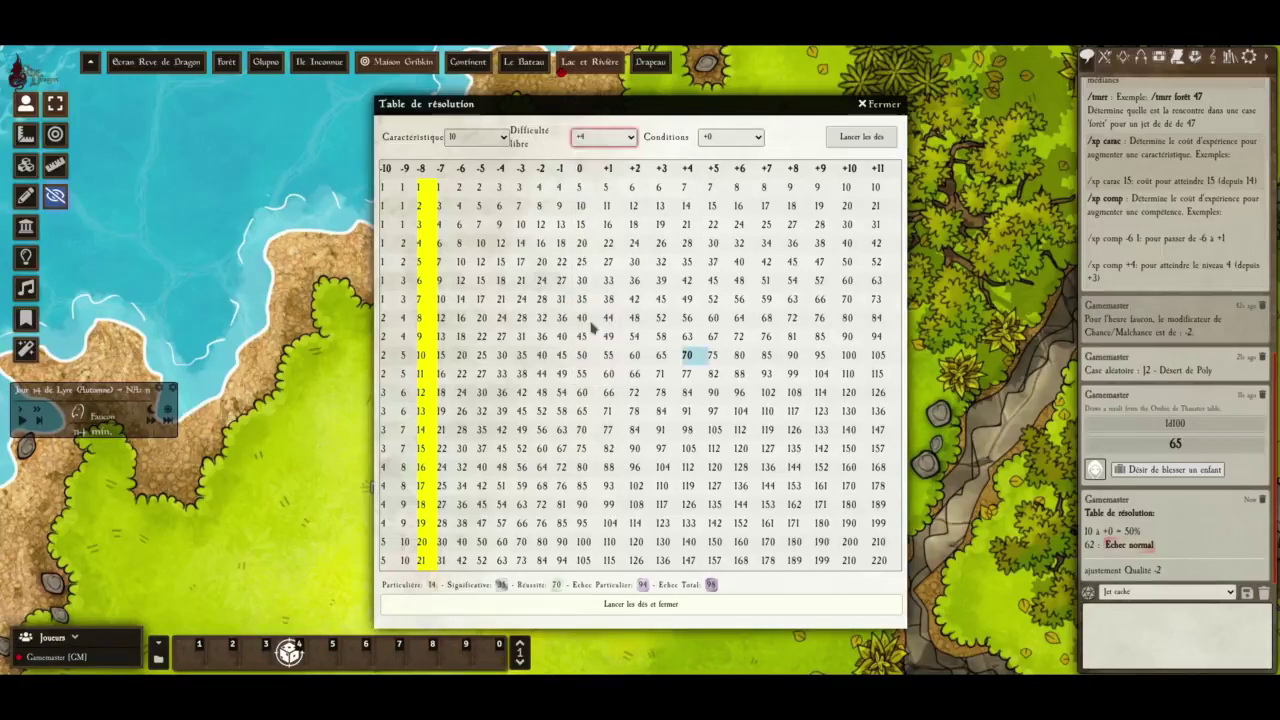
left_click(609, 605)
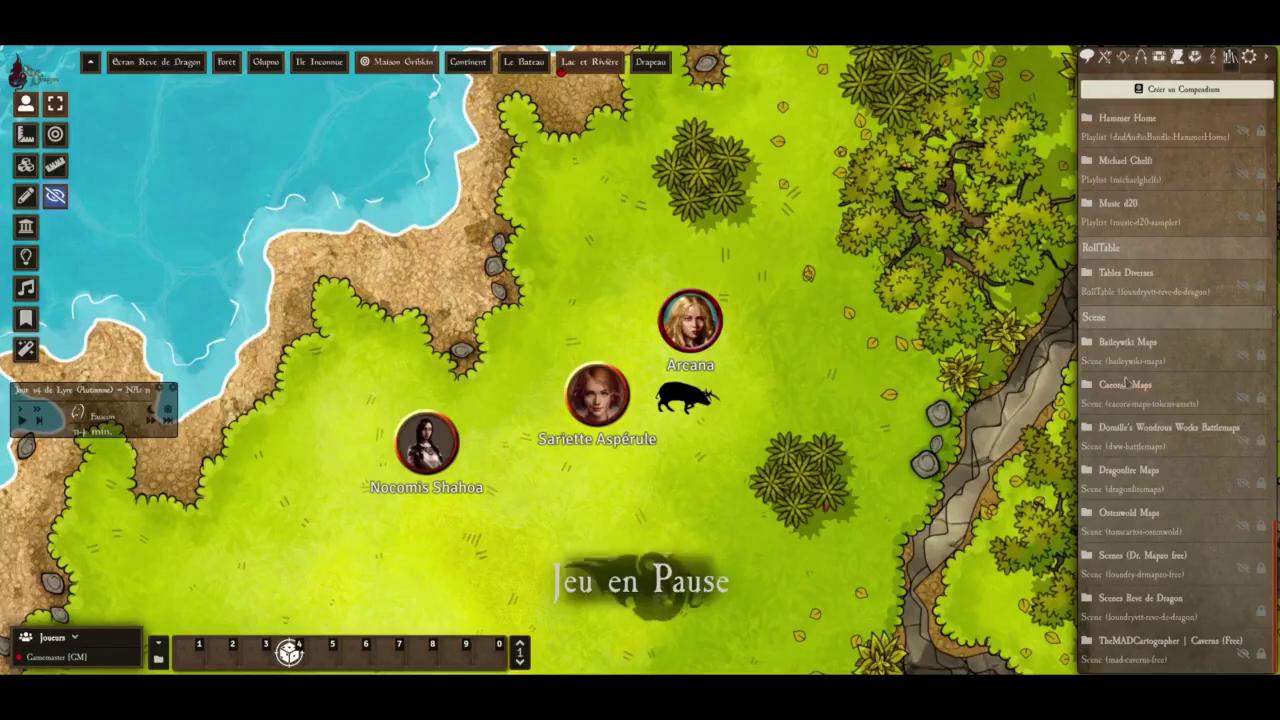
Open the Asper violet entry from the Botanique compendium
scroll(1161, 245, "up", 1)
scroll(1161, 245, "down", 10)
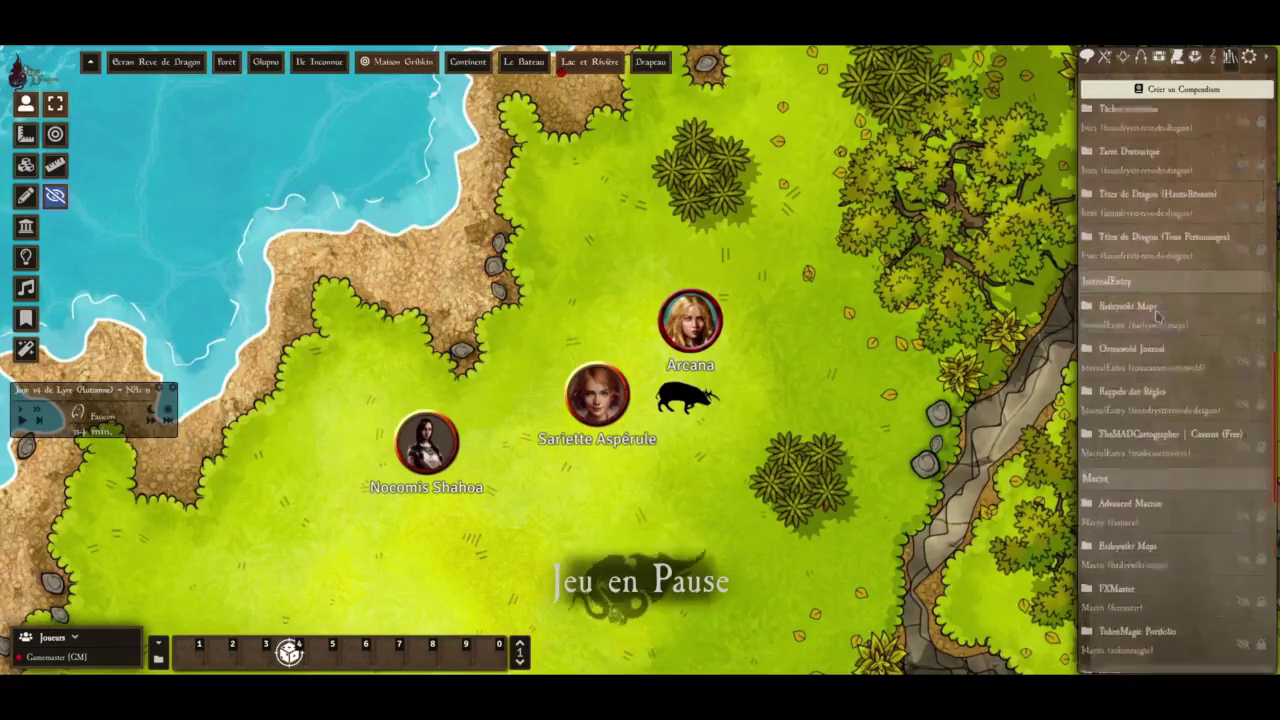
scroll(1149, 320, "up", 4)
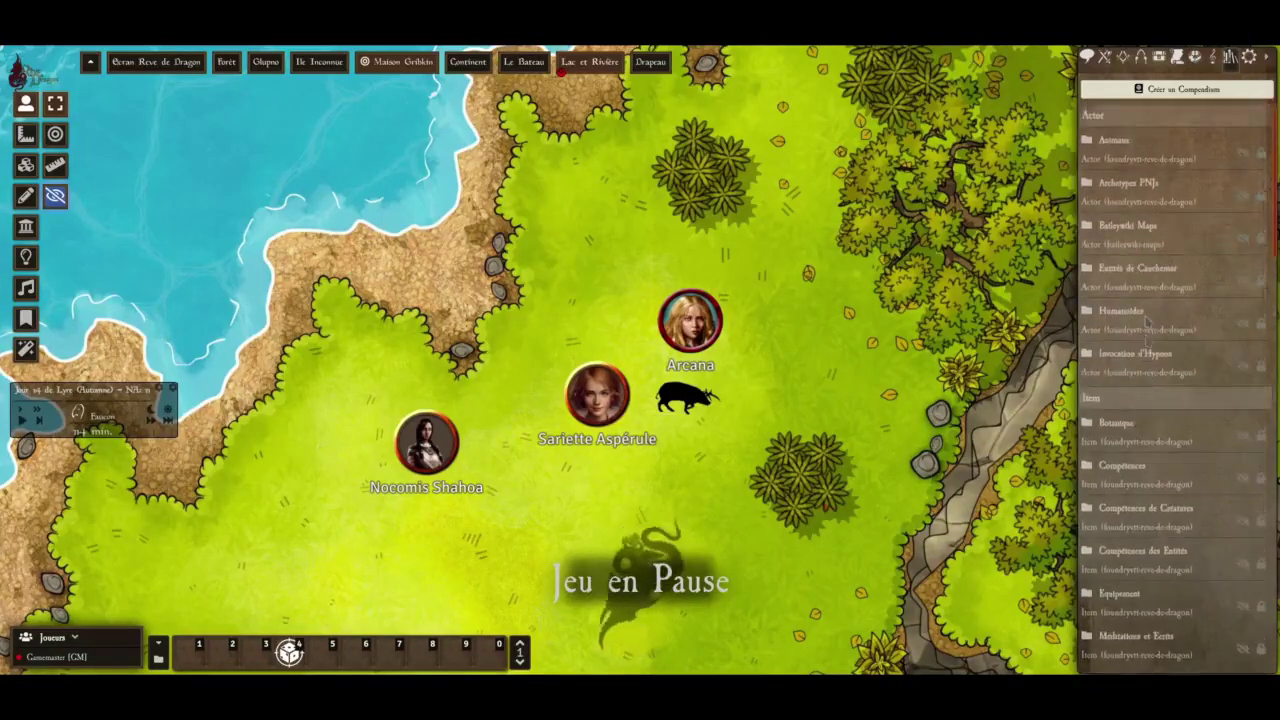
left_click(1116, 428)
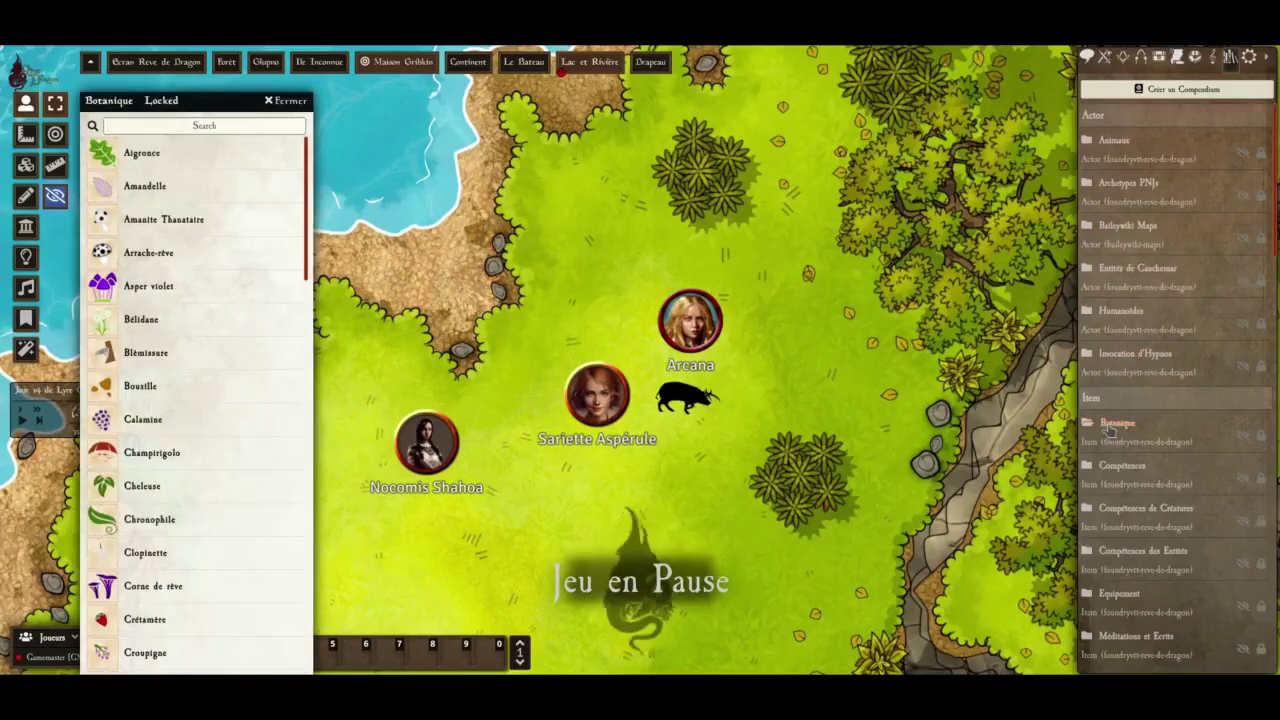
left_click(130, 288)
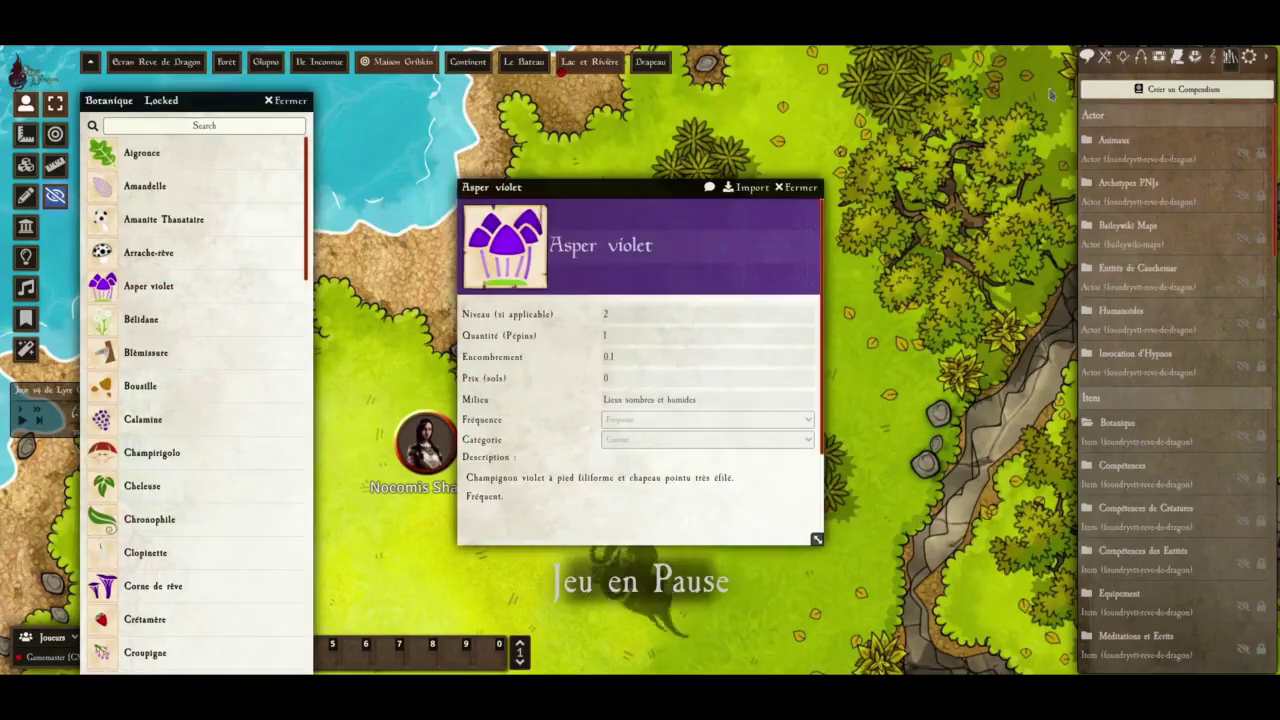
Post the Asper violet item to chat with its default quantity and price, and close its sheet
left_click(1086, 58)
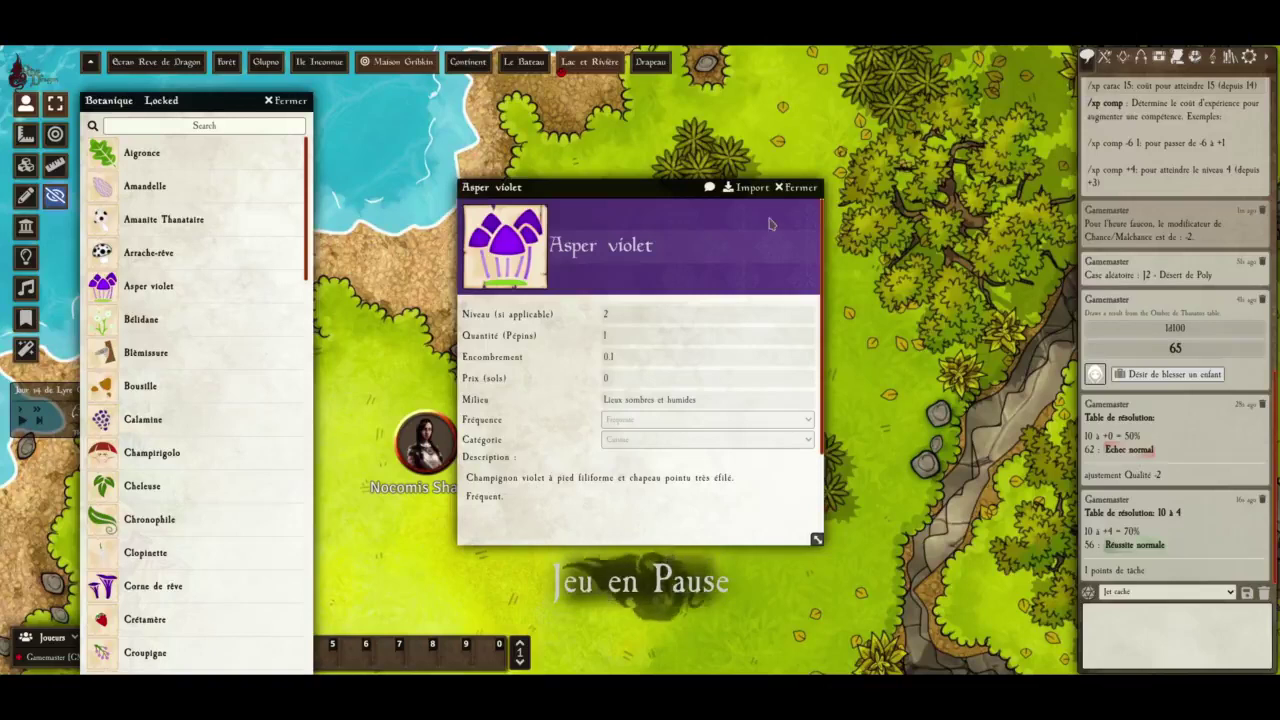
left_click(709, 189)
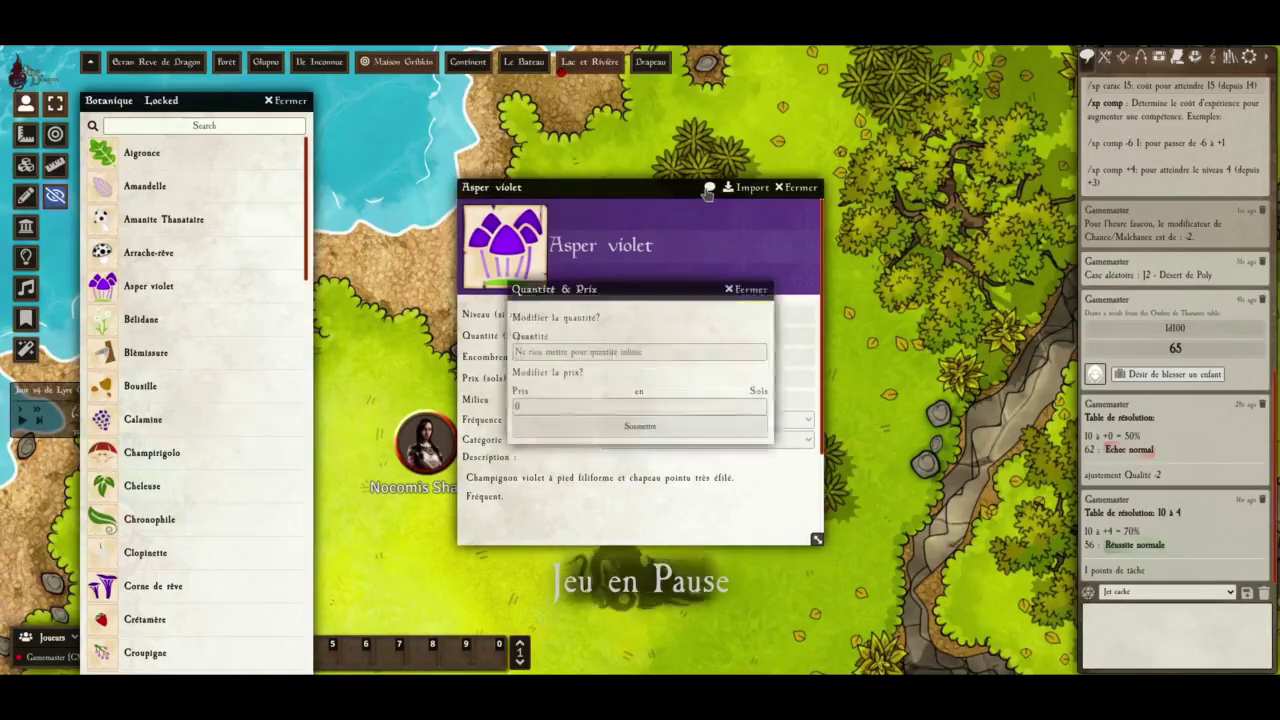
left_click(602, 424)
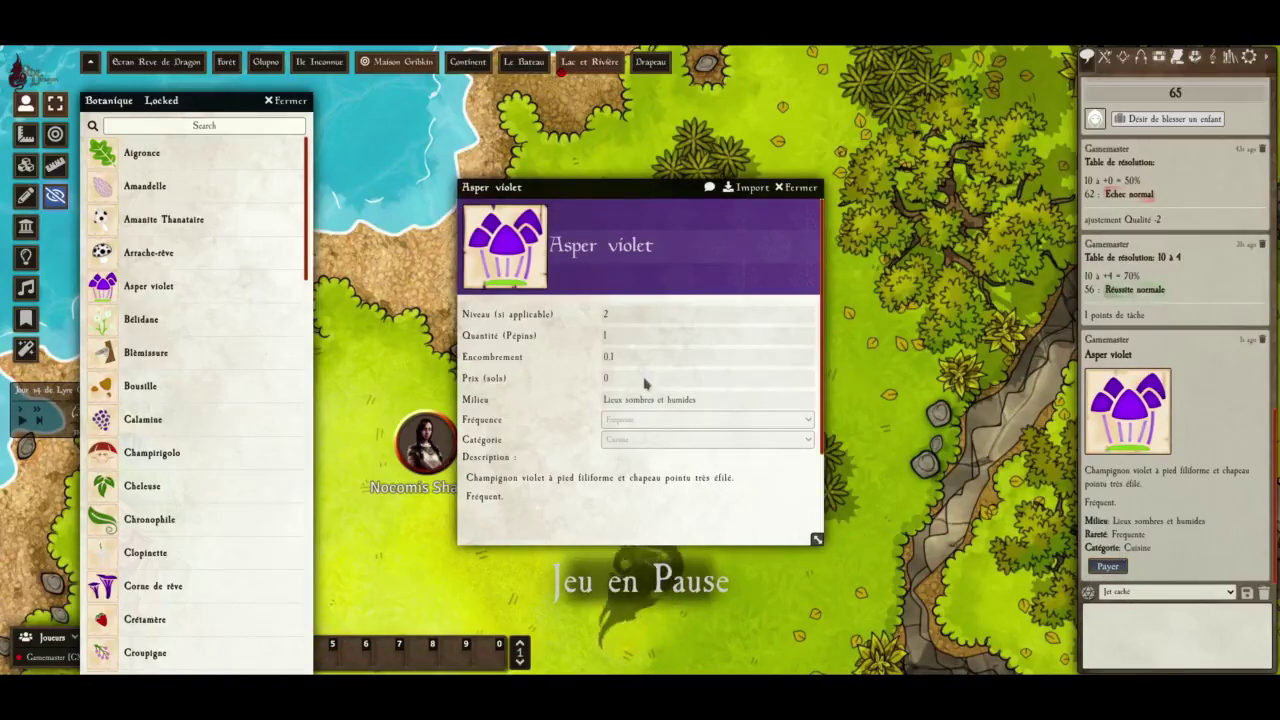
left_click(792, 190)
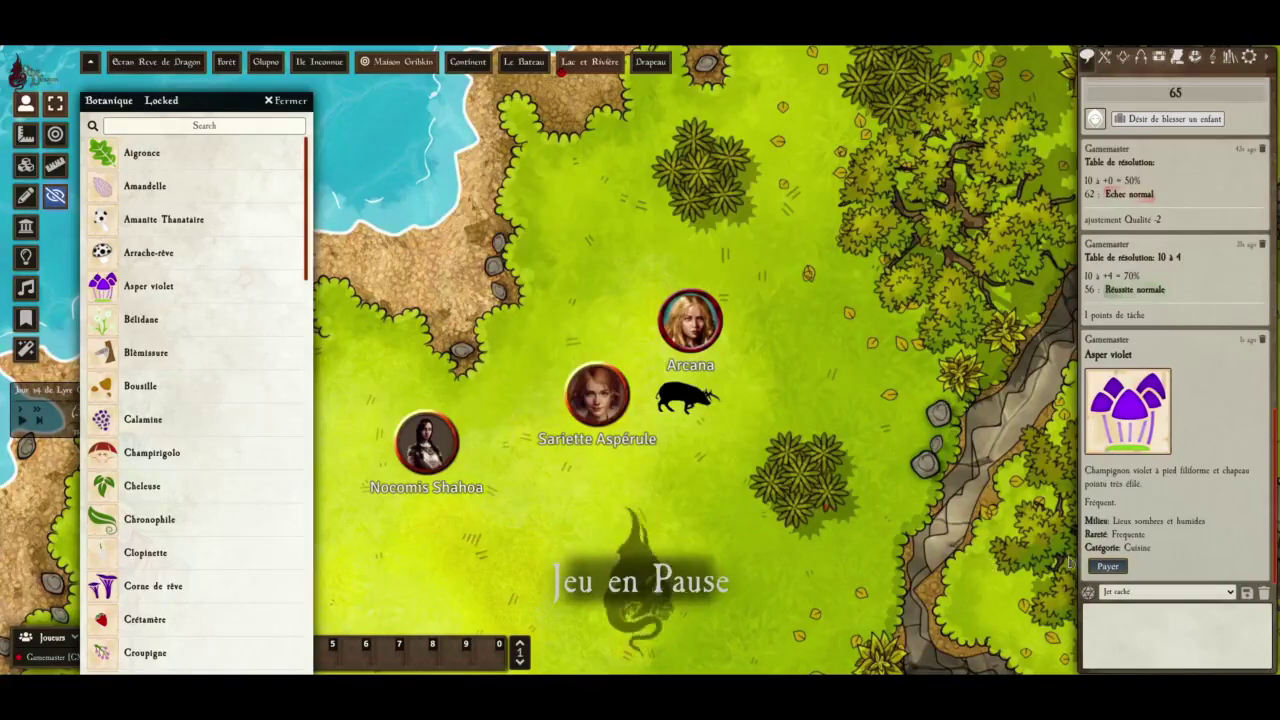
Set Arcana's Argent (1 sol) coins to 4 in her equipment, and close the Botanique compendium
double_click(690, 320)
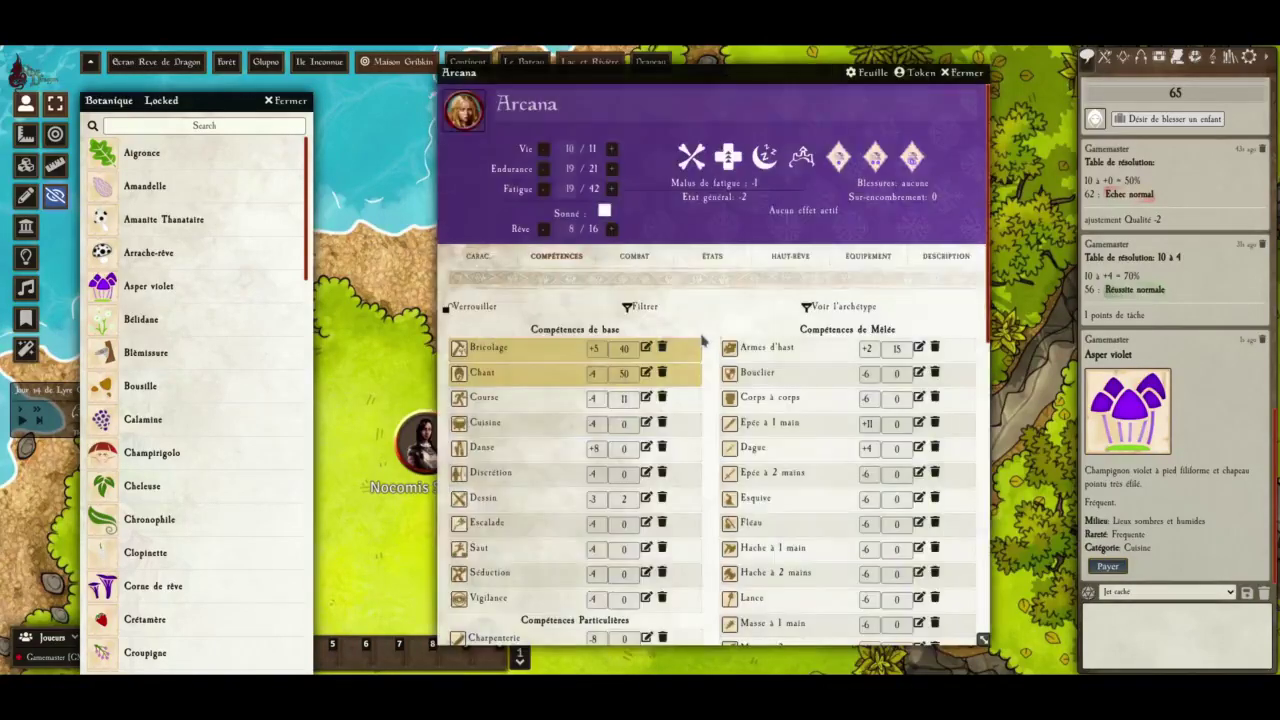
left_click(869, 257)
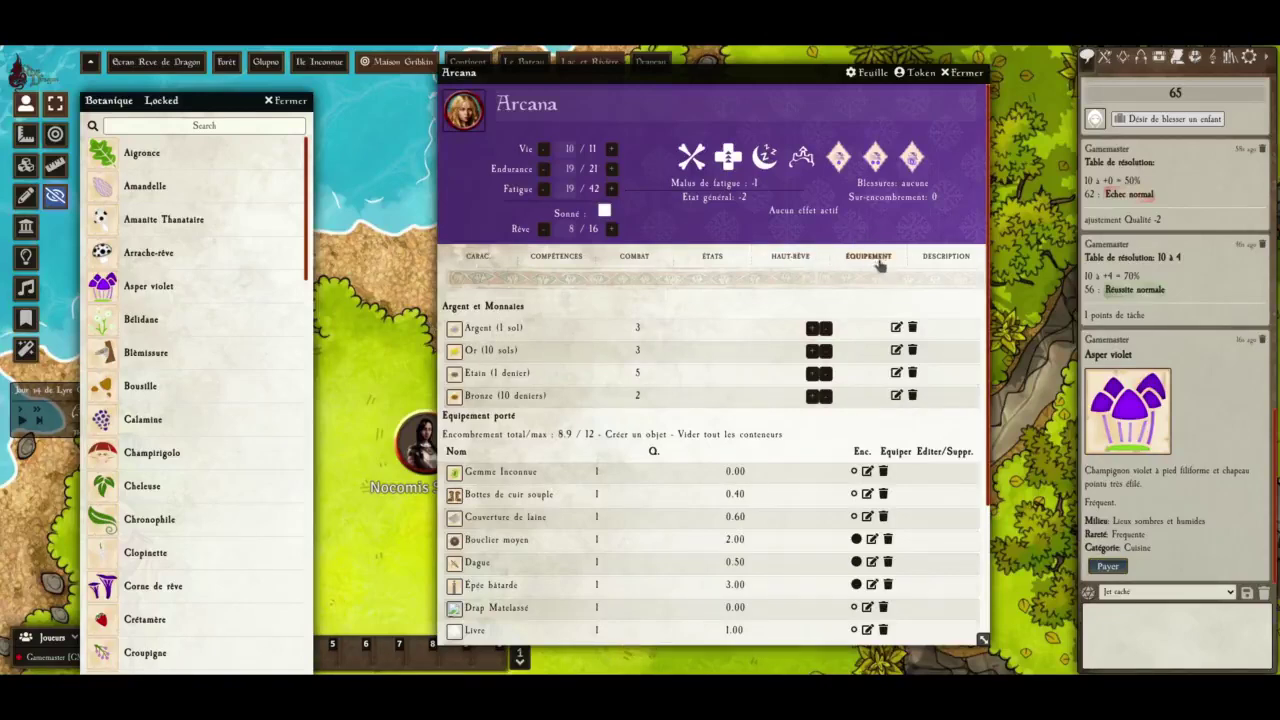
left_click(812, 331)
left_click(820, 351)
left_click(814, 351)
left_click(290, 101)
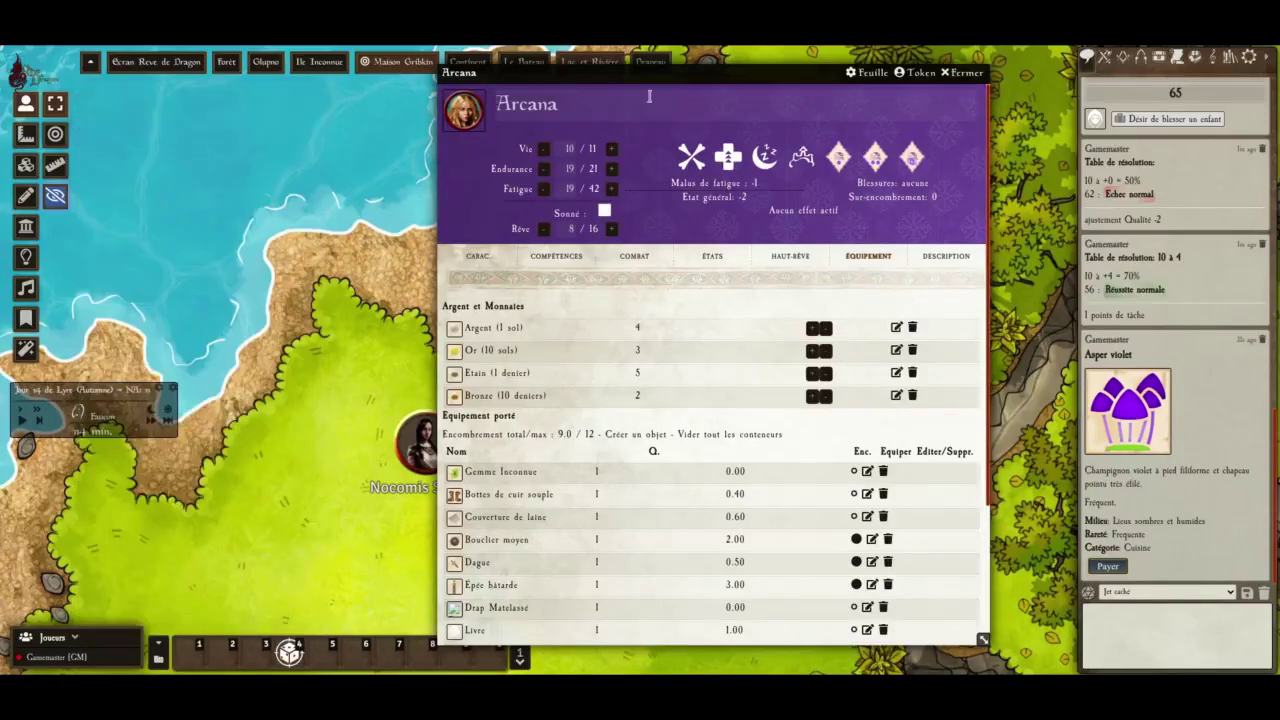
Open the Bonnet de laine entry from the Equipement compendium
left_click(1230, 57)
scroll(1180, 258, "down", 3)
scroll(1182, 256, "down", 3)
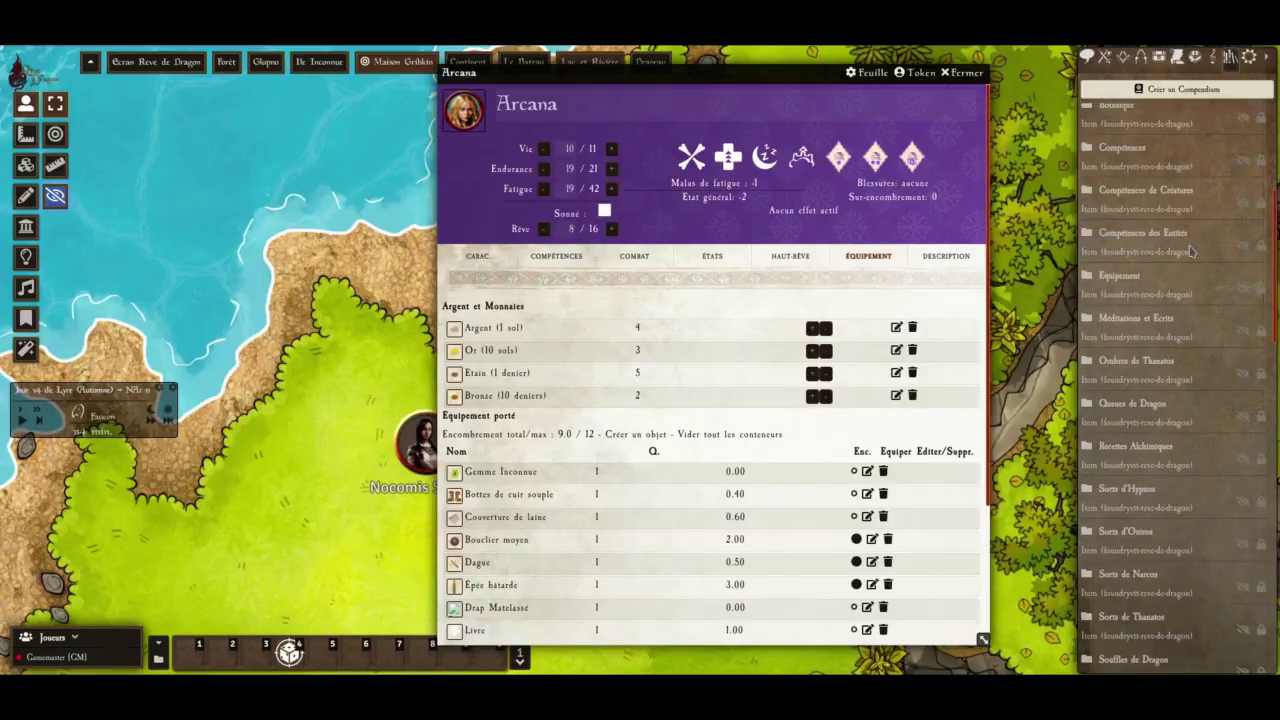
left_click(1133, 284)
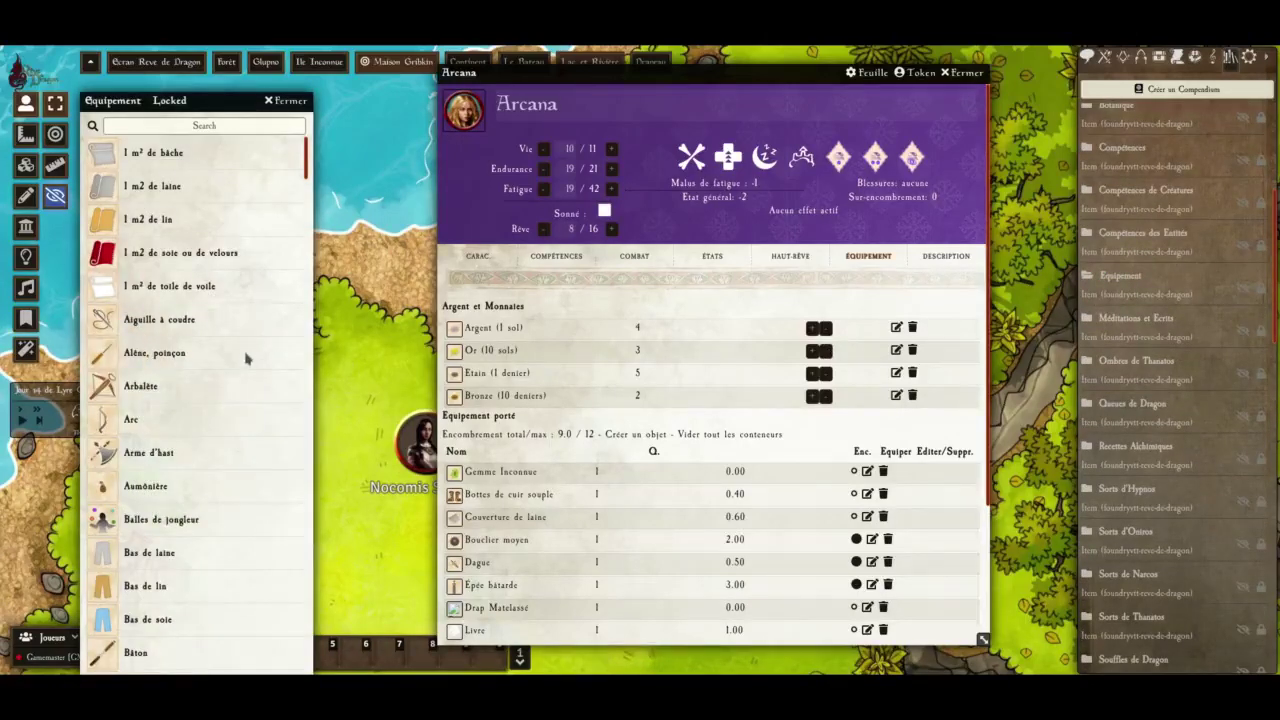
scroll(257, 357, "down", 2)
scroll(207, 357, "down", 3)
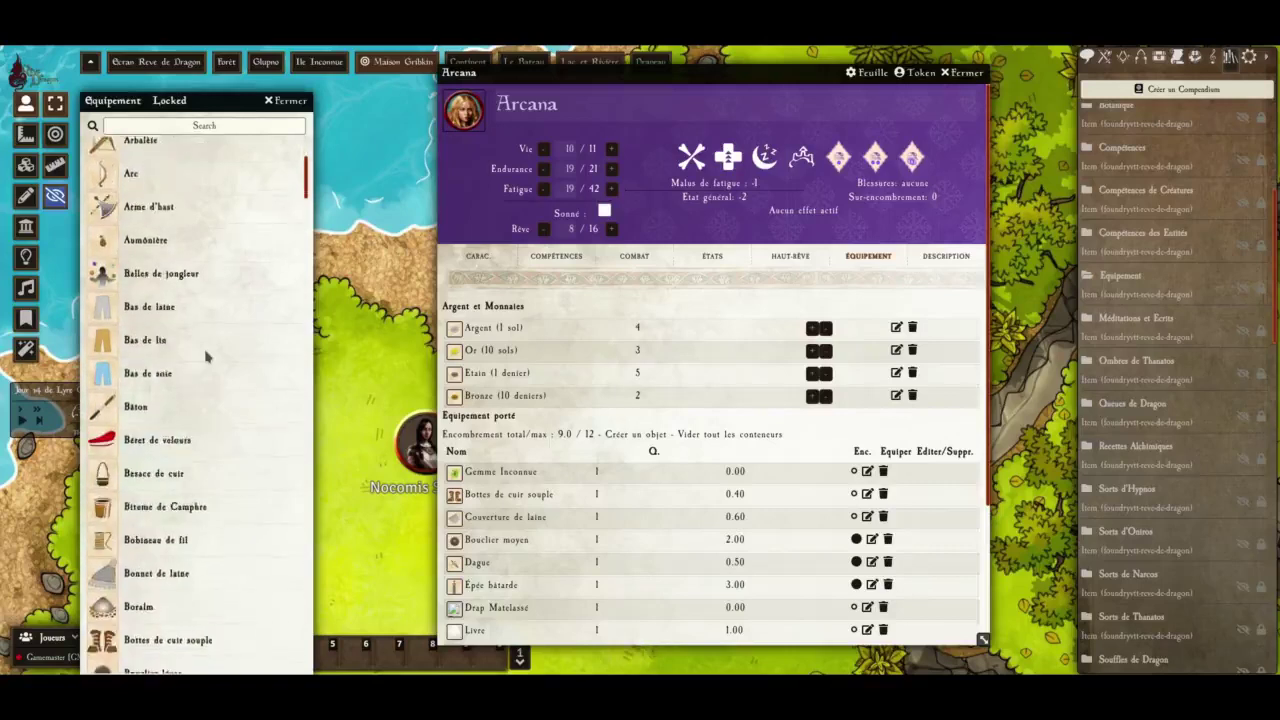
left_click(157, 466)
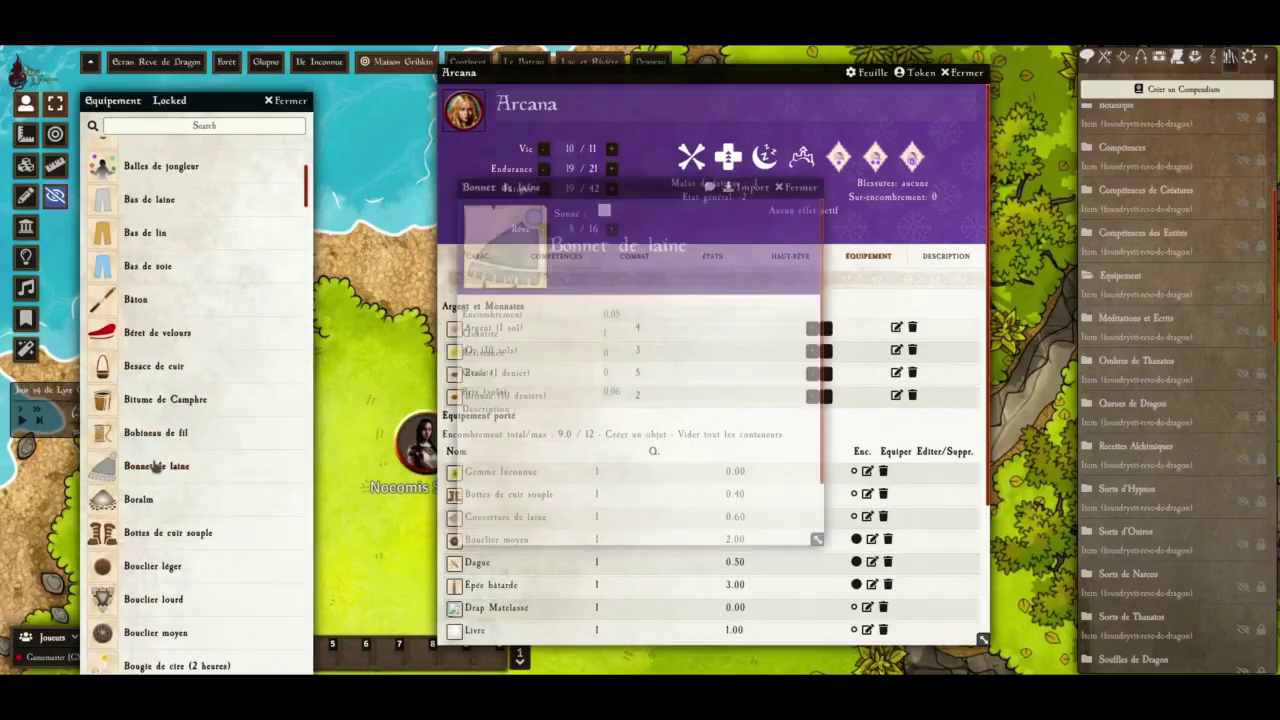
Post the Bonnet de laine to chat at a price of 0.20 sols with unlimited quantity
left_click(709, 188)
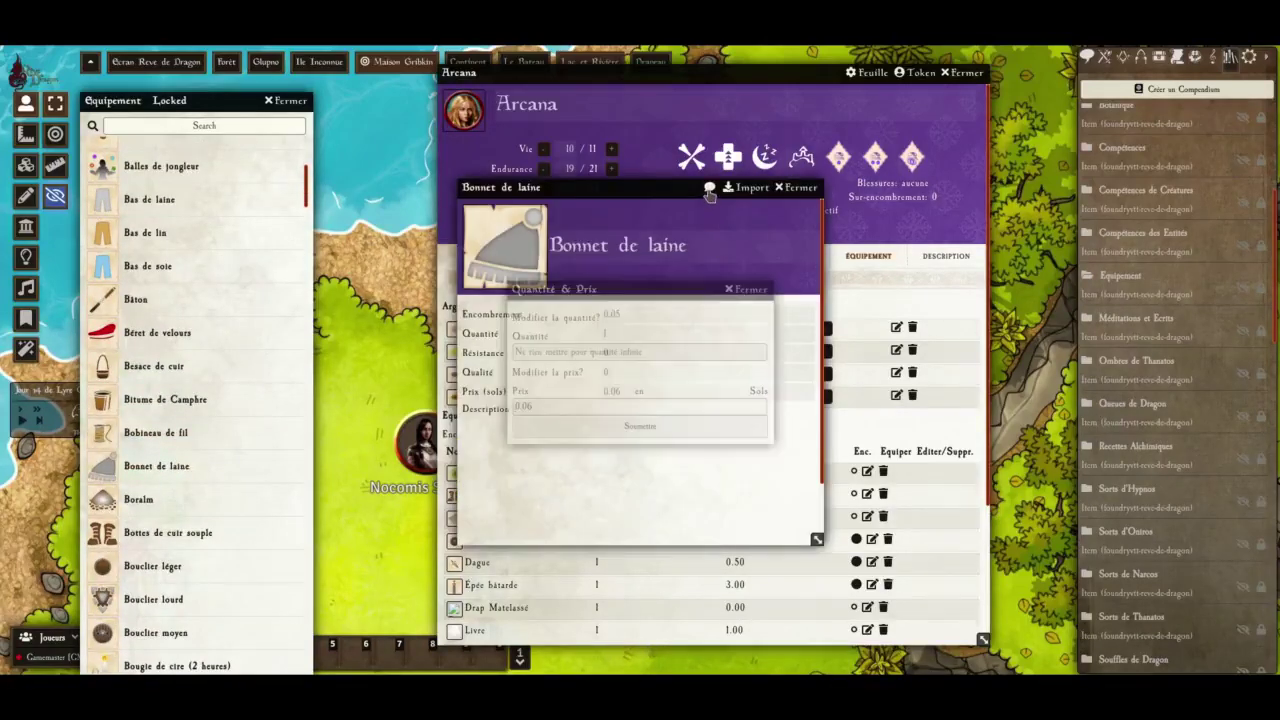
left_click(604, 405)
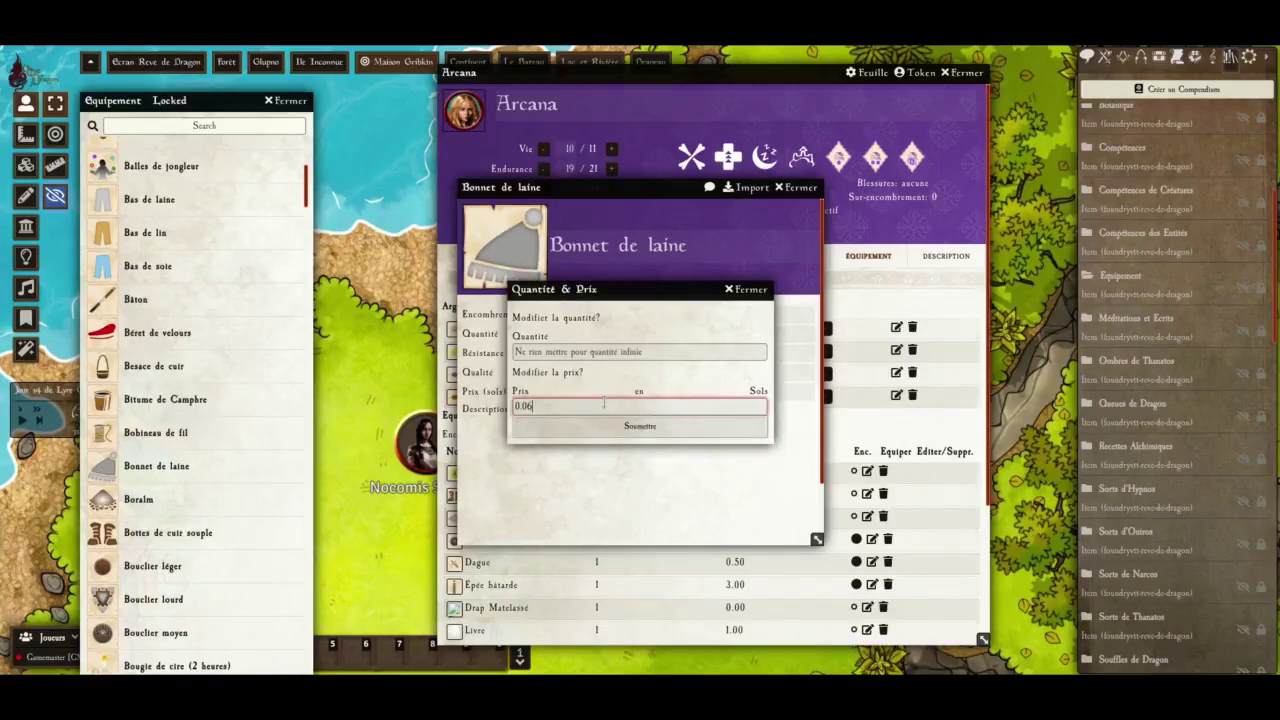
type(".20")
left_click(650, 427)
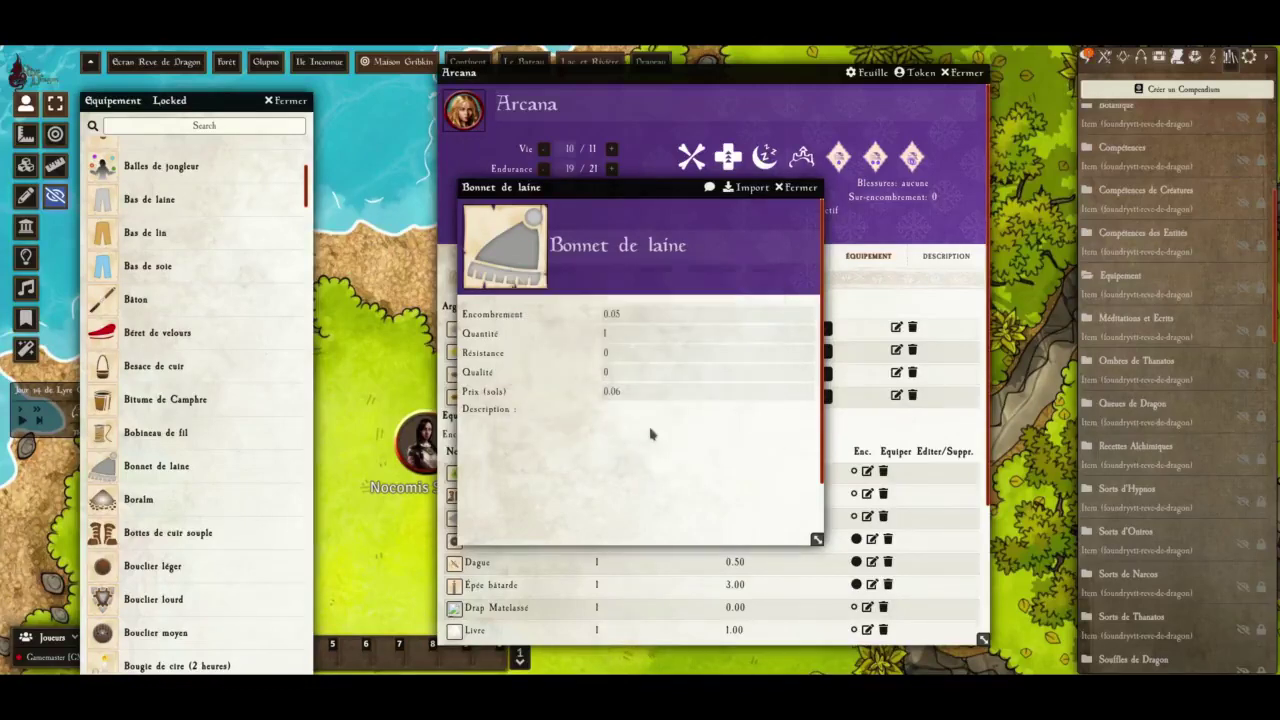
Close the Bonnet de laine sheet and try to pay for the item from its chat message
left_click(1087, 57)
left_click(800, 187)
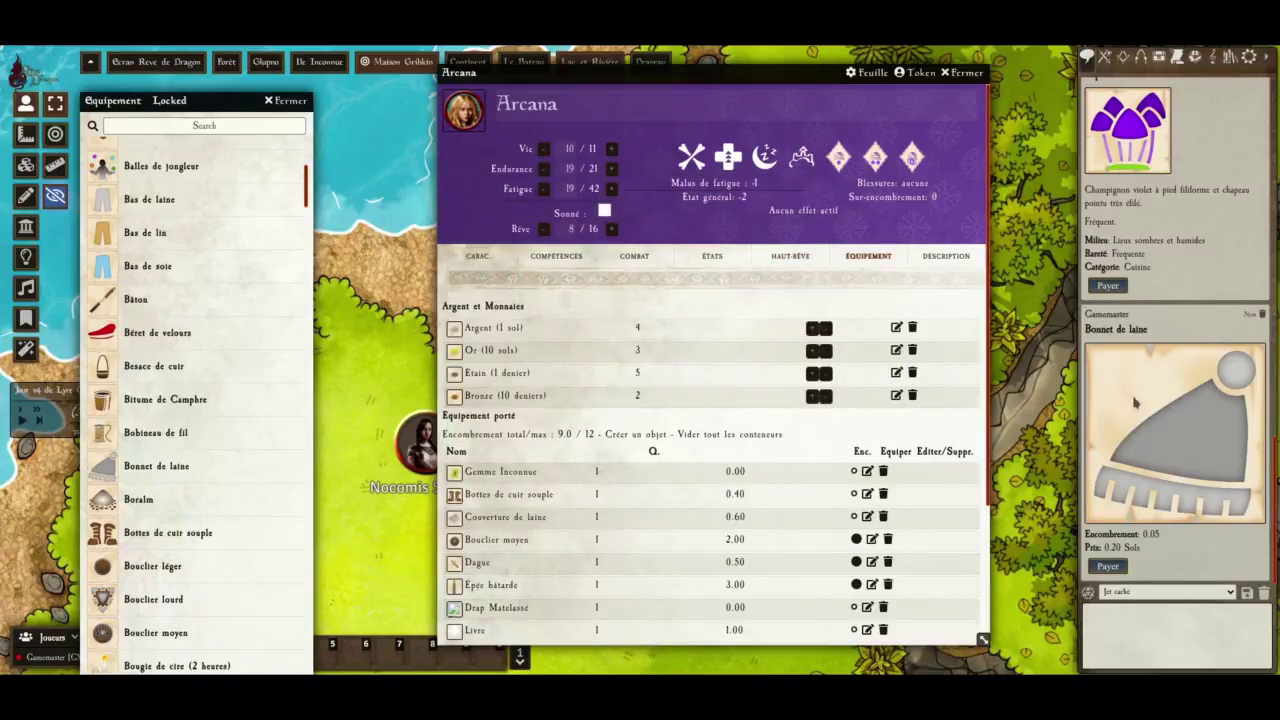
left_click(1110, 567)
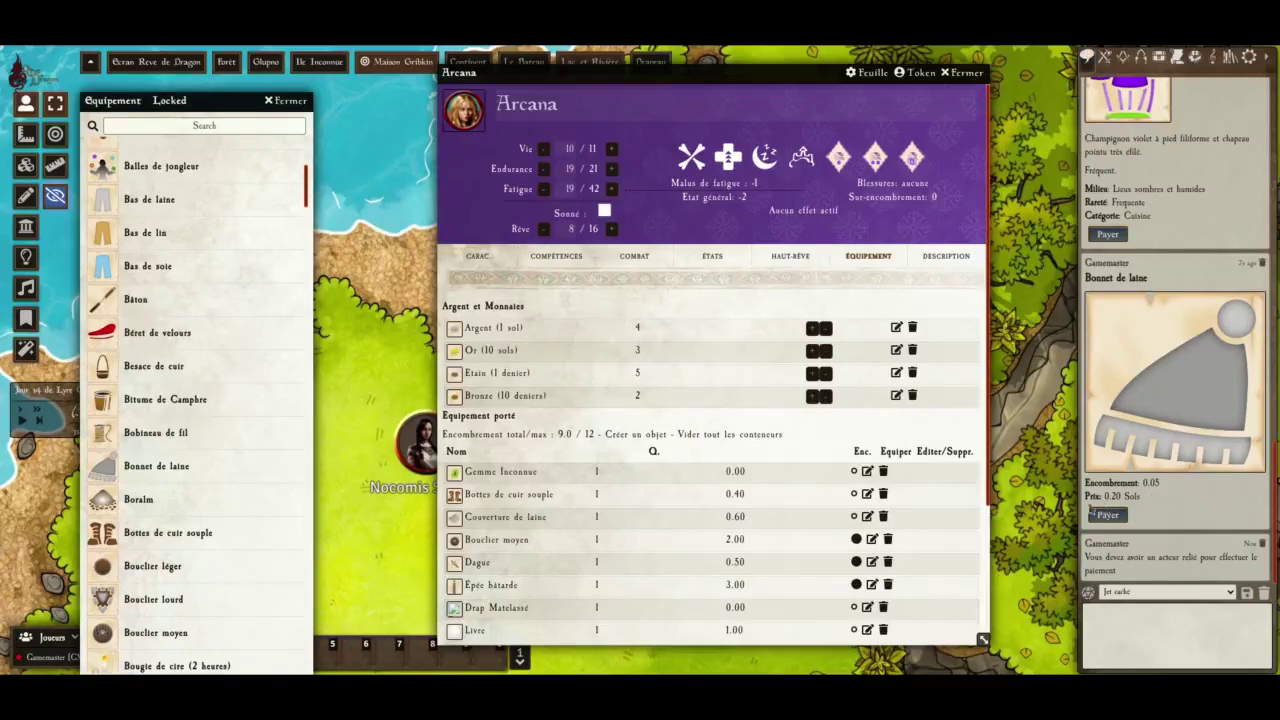
Store the Gemme Inconnue inside the Aumônière in Arcana's carried equipment
scroll(674, 446, "down", 2)
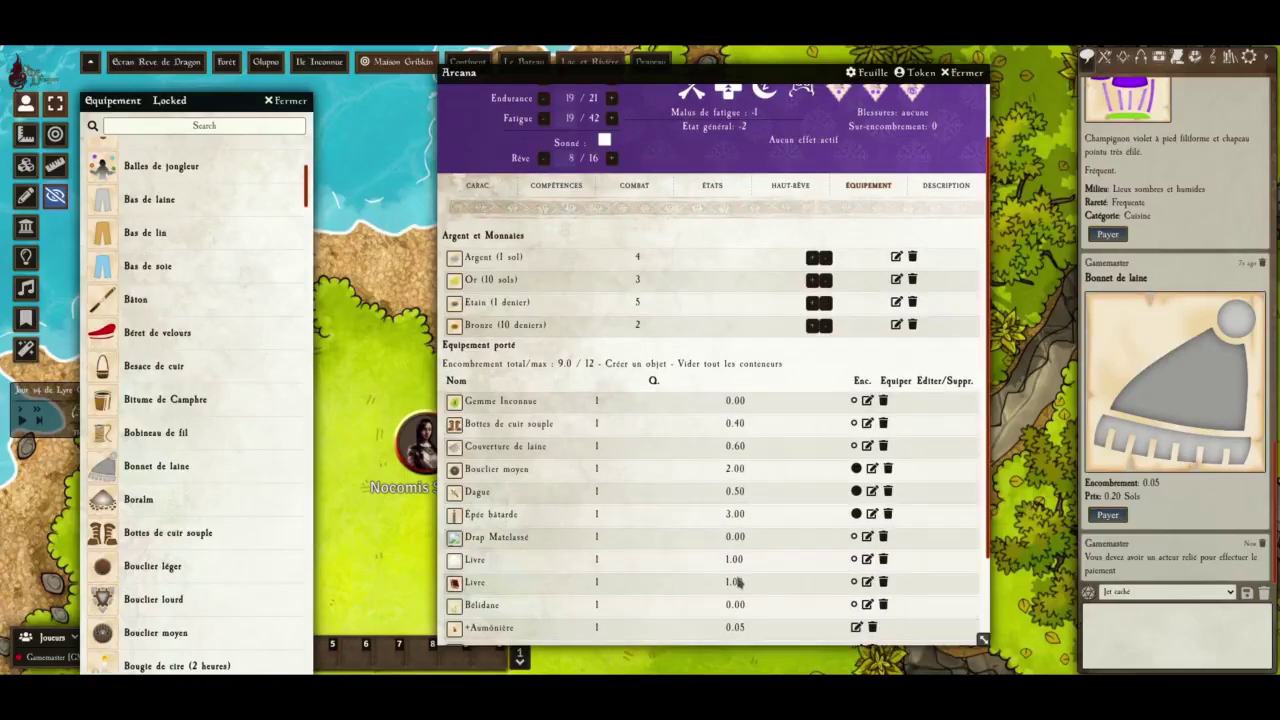
left_click_drag(515, 405, 546, 626)
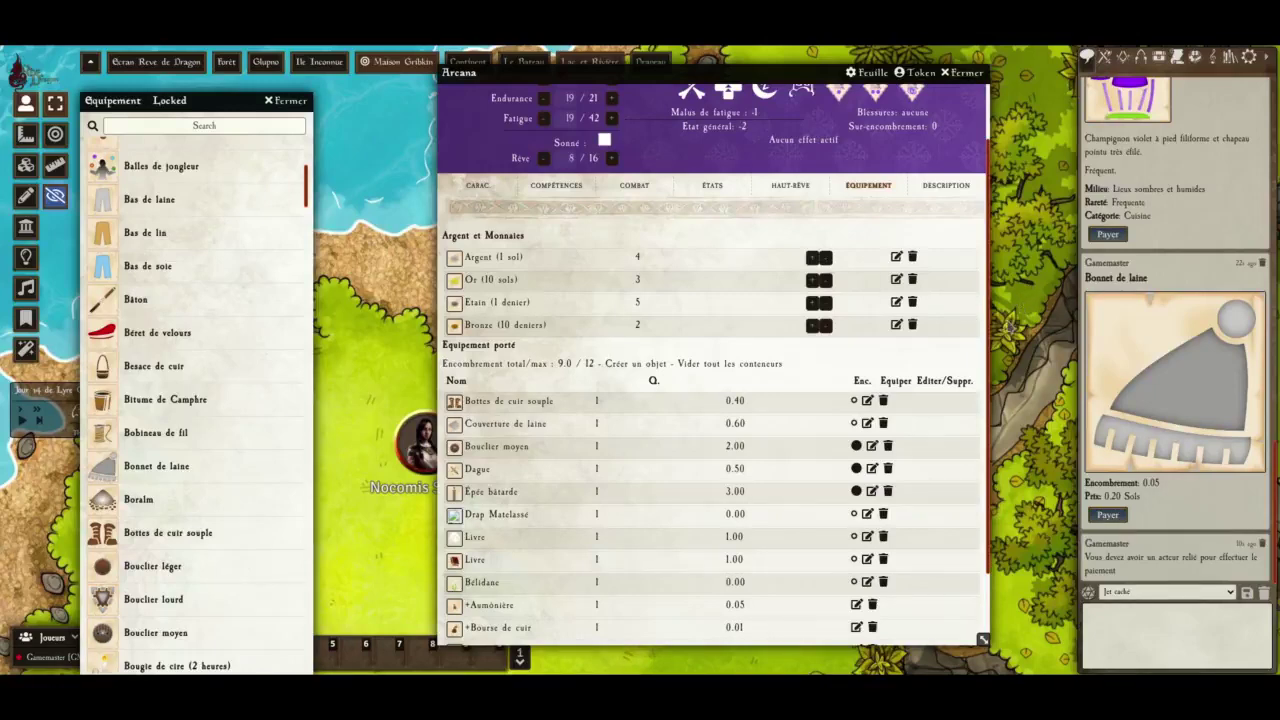
Send the chat command "/payer 5d" to post a payment request of 5 deniers
left_click(1245, 588)
type("pa")
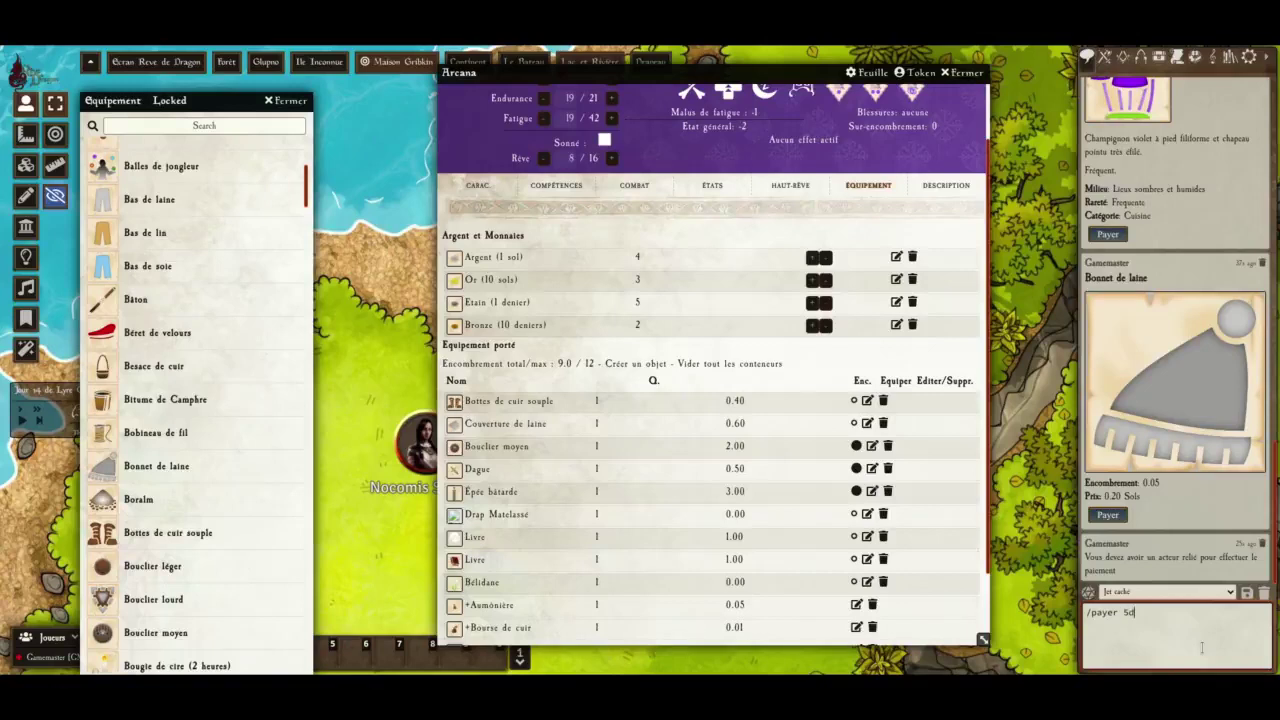
type("yer 5d")
key("Return")
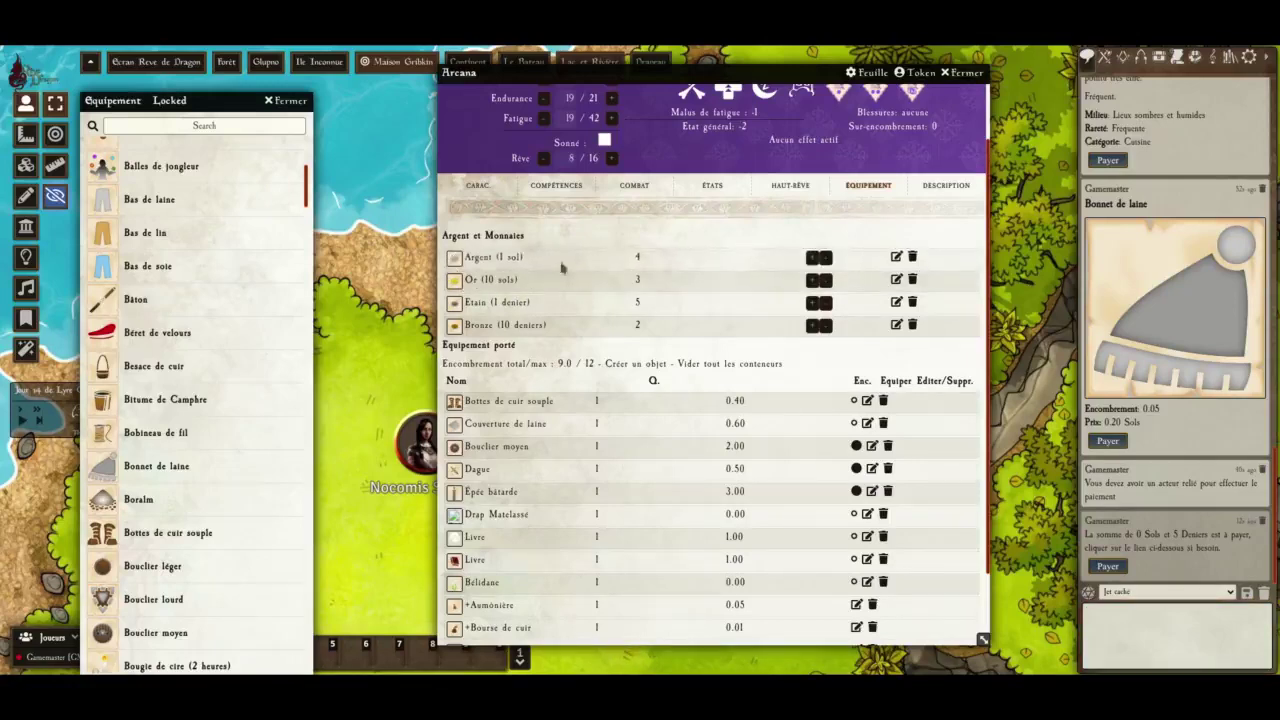
Create a new equipment item of type objet named "Argent" in Arcana's carried equipment and close its sheet
scroll(663, 345, "down", 3)
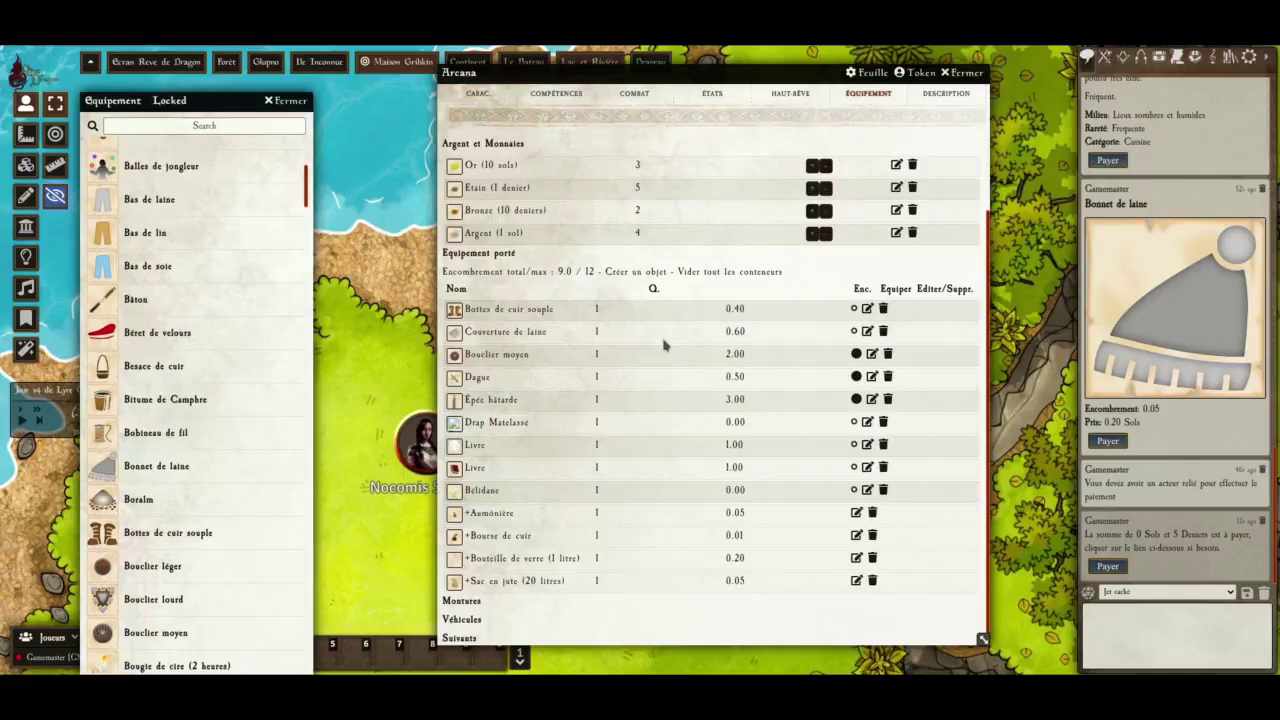
scroll(660, 345, "up", 4)
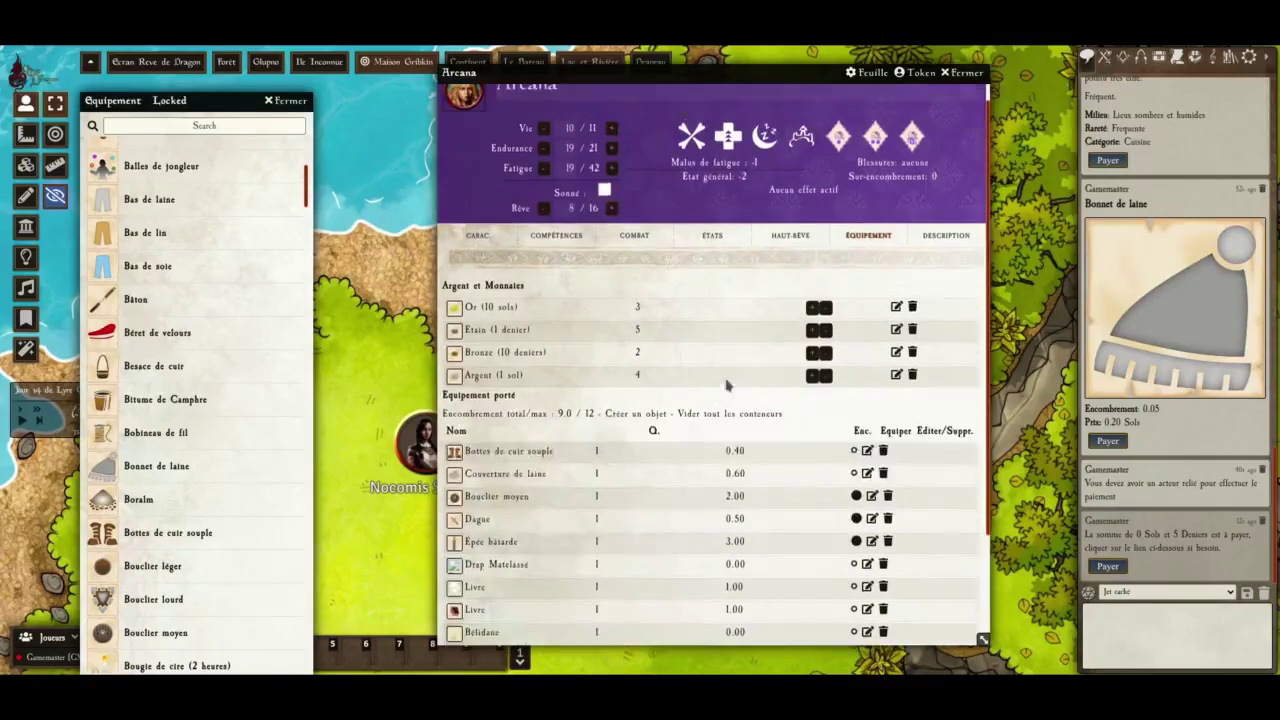
scroll(660, 330, "down", 4)
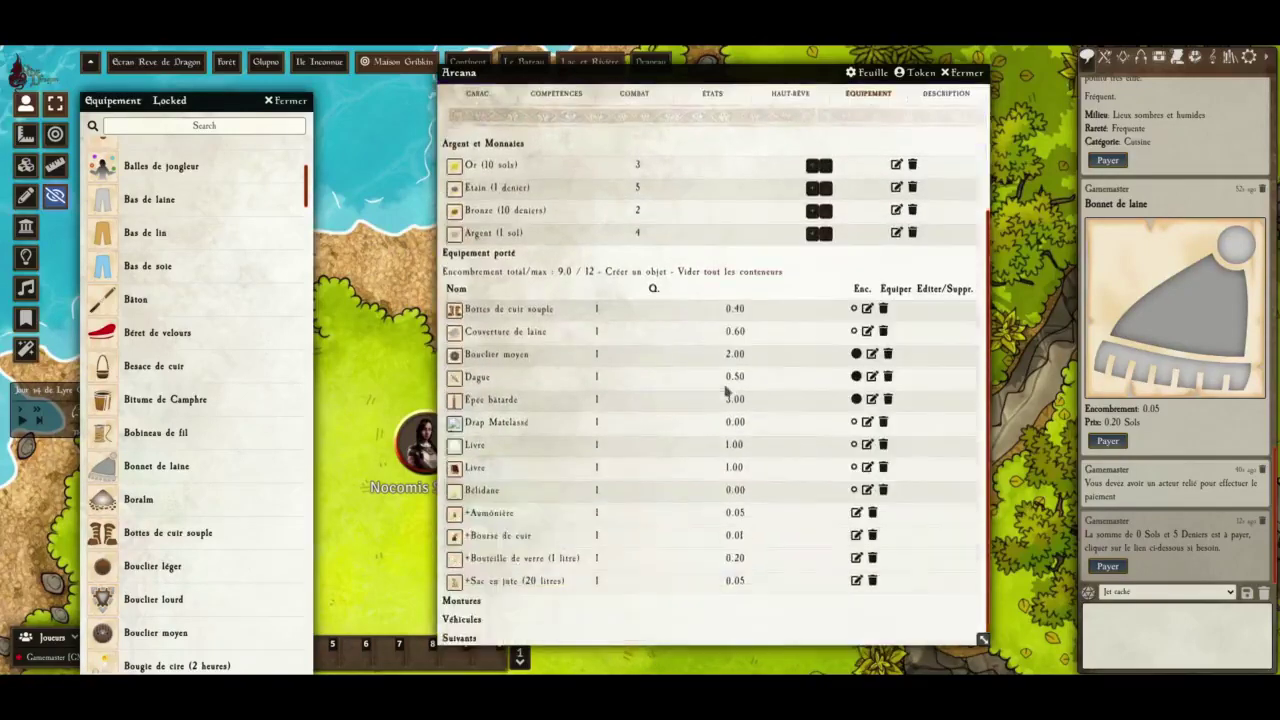
left_click(644, 272)
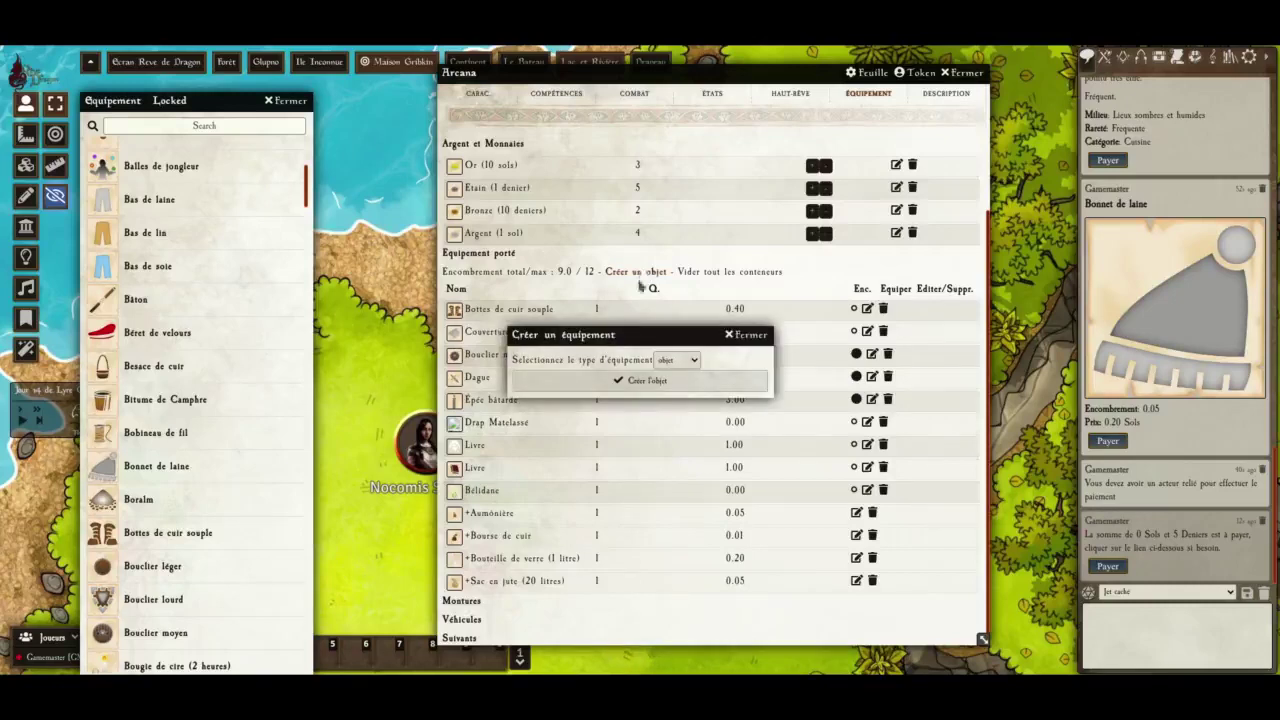
left_click(651, 382)
triple_click(685, 258)
type("argent")
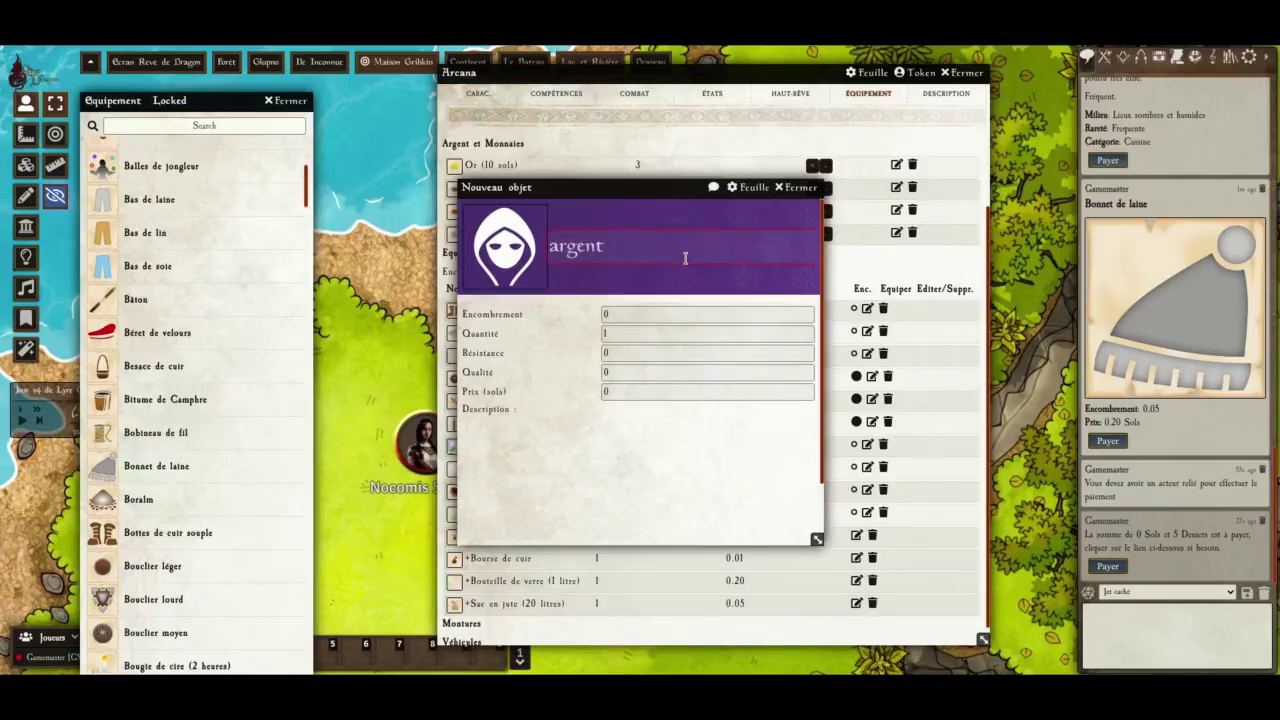
key("BackSpace")
type("A")
left_click(631, 443)
left_click(798, 187)
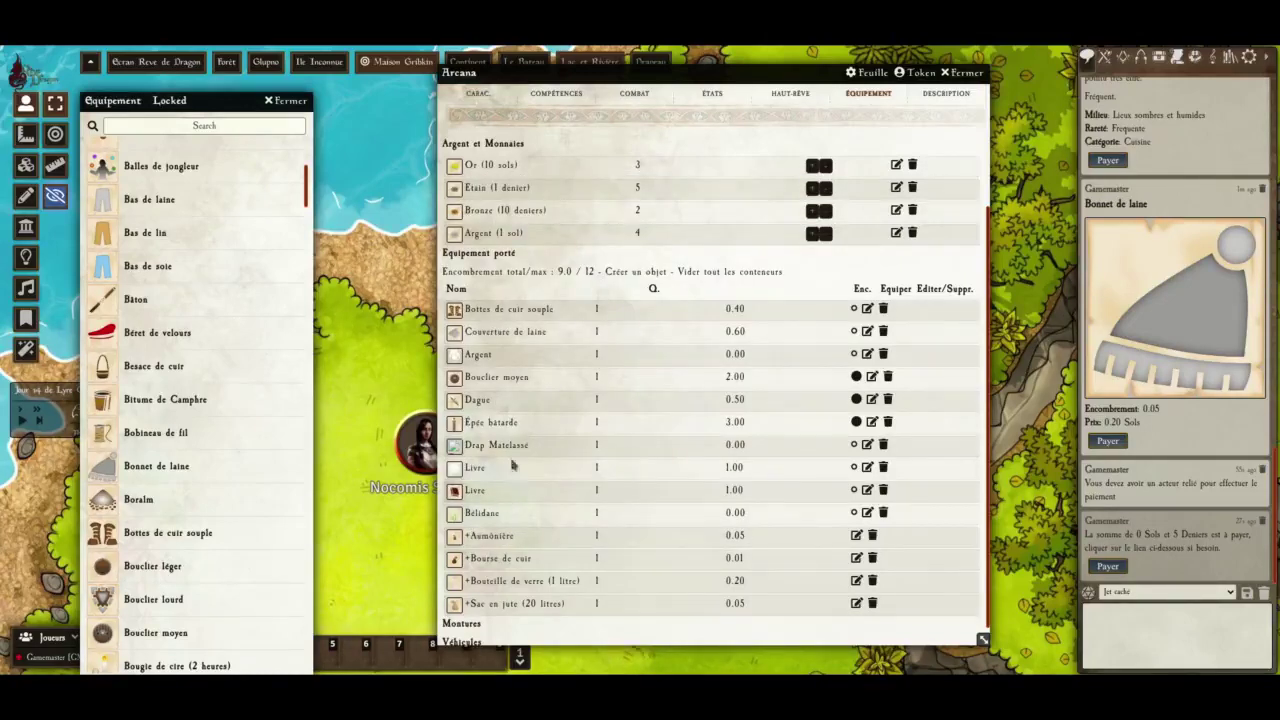
Store the Argent object inside the Bourse de cuir, and close the Equipement compendium and Arcana's sheet
left_click_drag(481, 362, 504, 560)
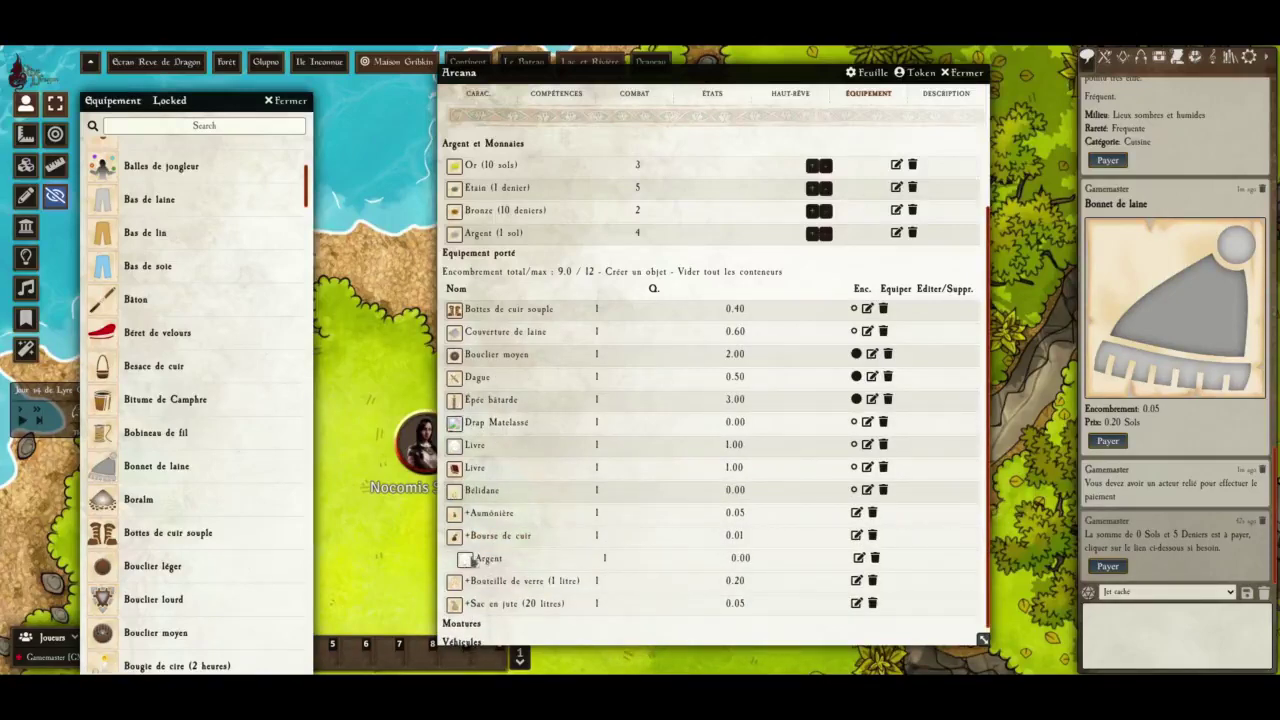
scroll(610, 530, "up", 2)
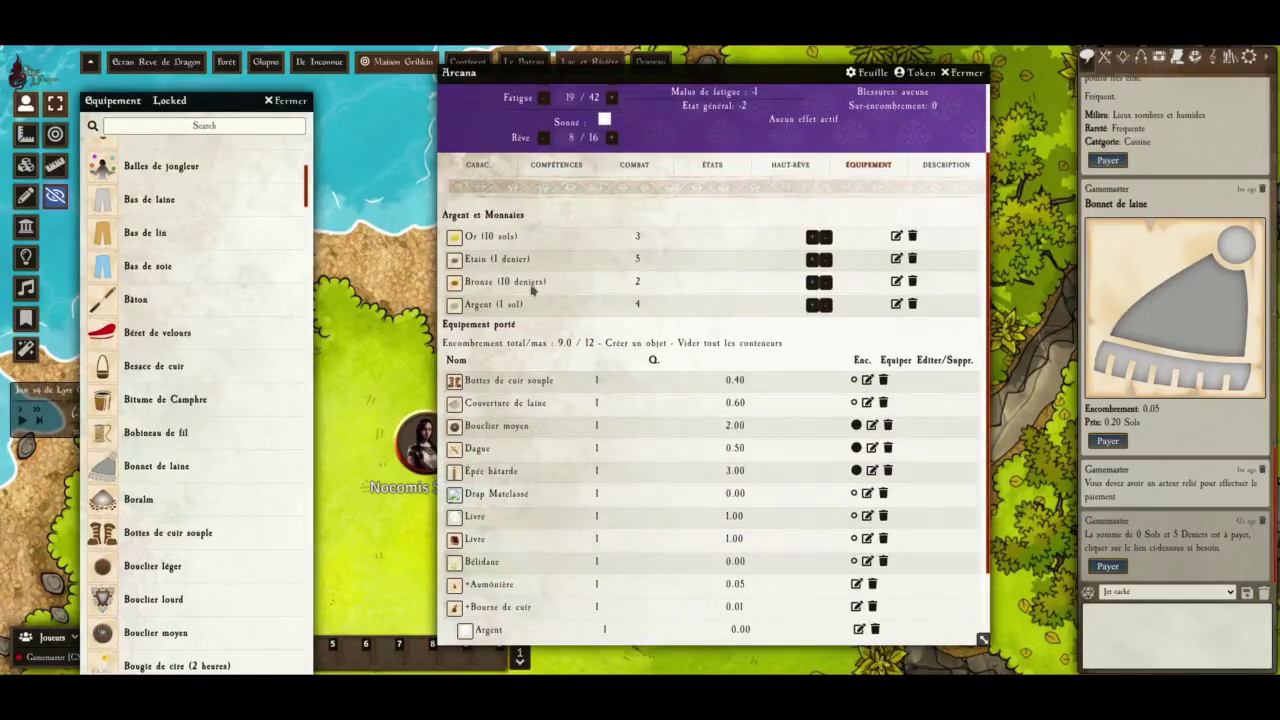
left_click(284, 101)
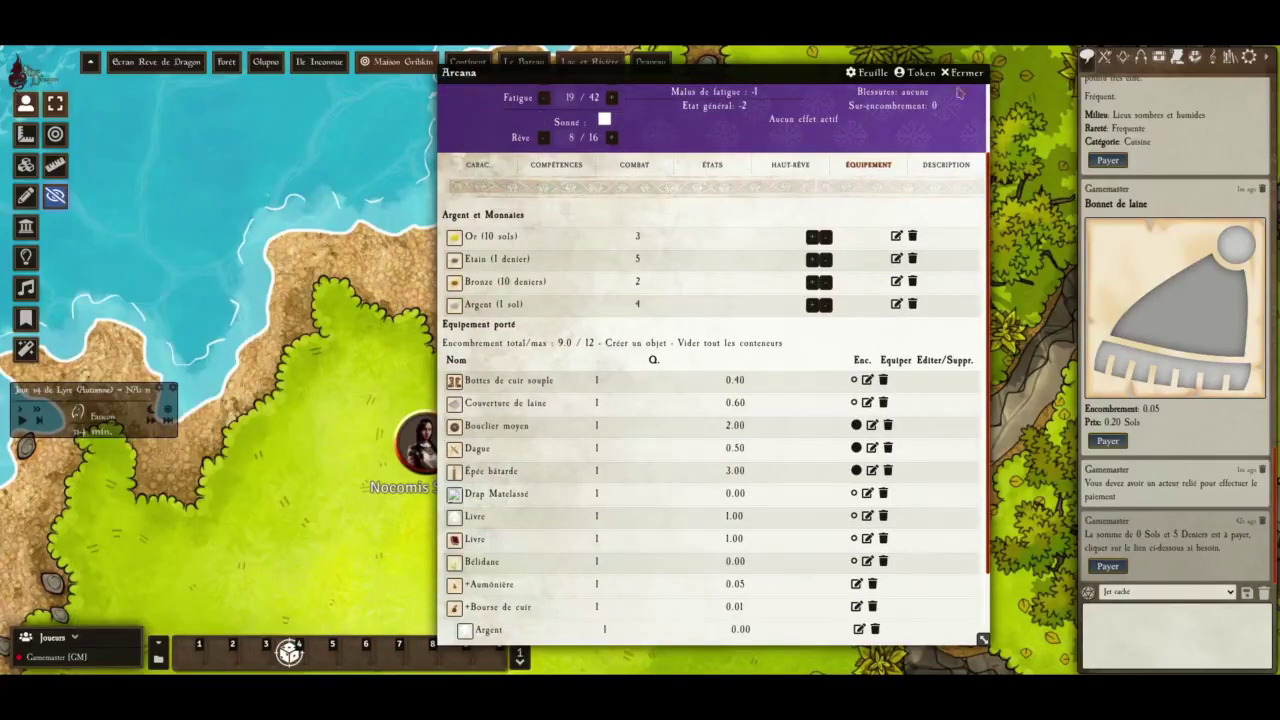
left_click(962, 72)
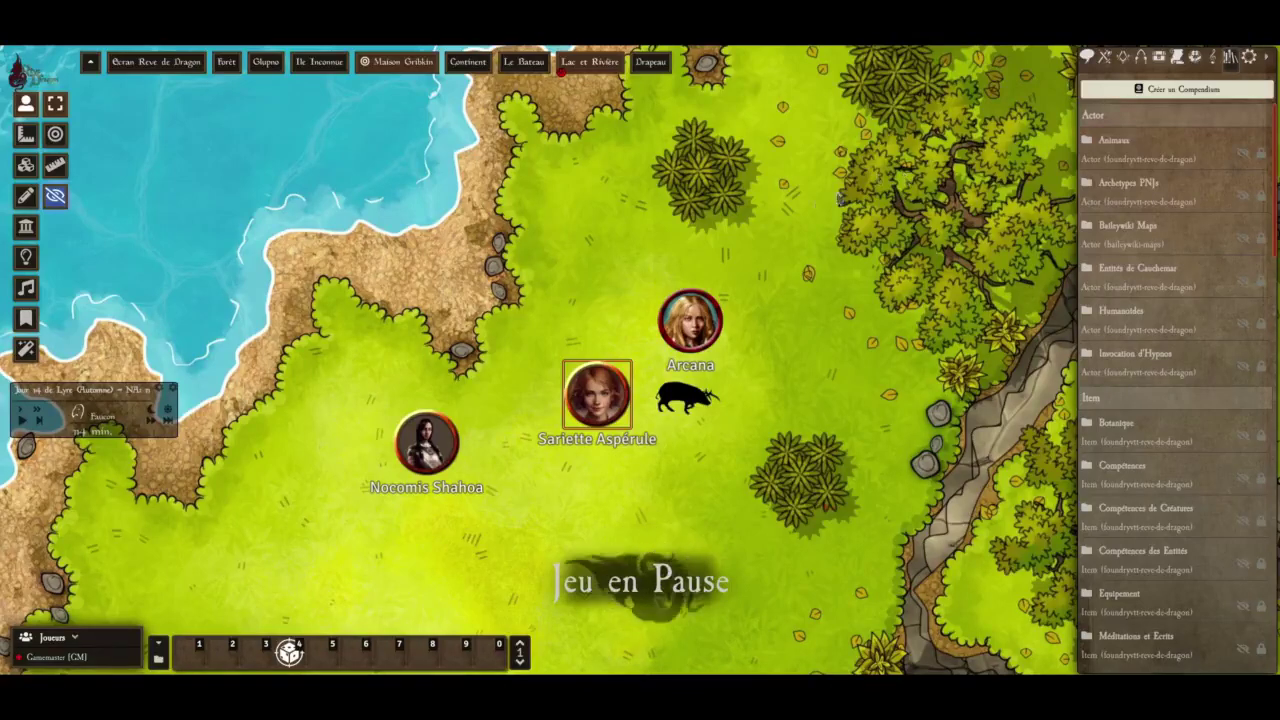
Display the chat log and roll Discrétion from Sariette Aspérule's character sheet, using Agilité with +0 difficulty and +0 conditions
left_click(1087, 56)
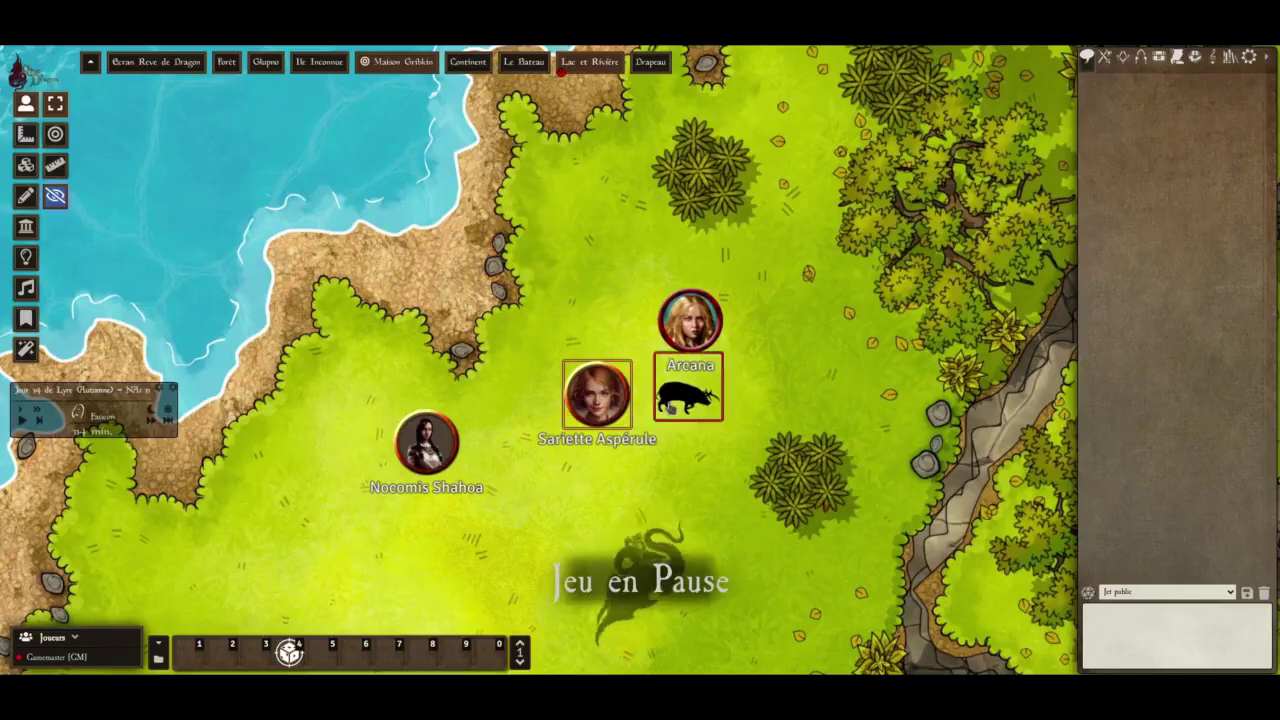
double_click(582, 413)
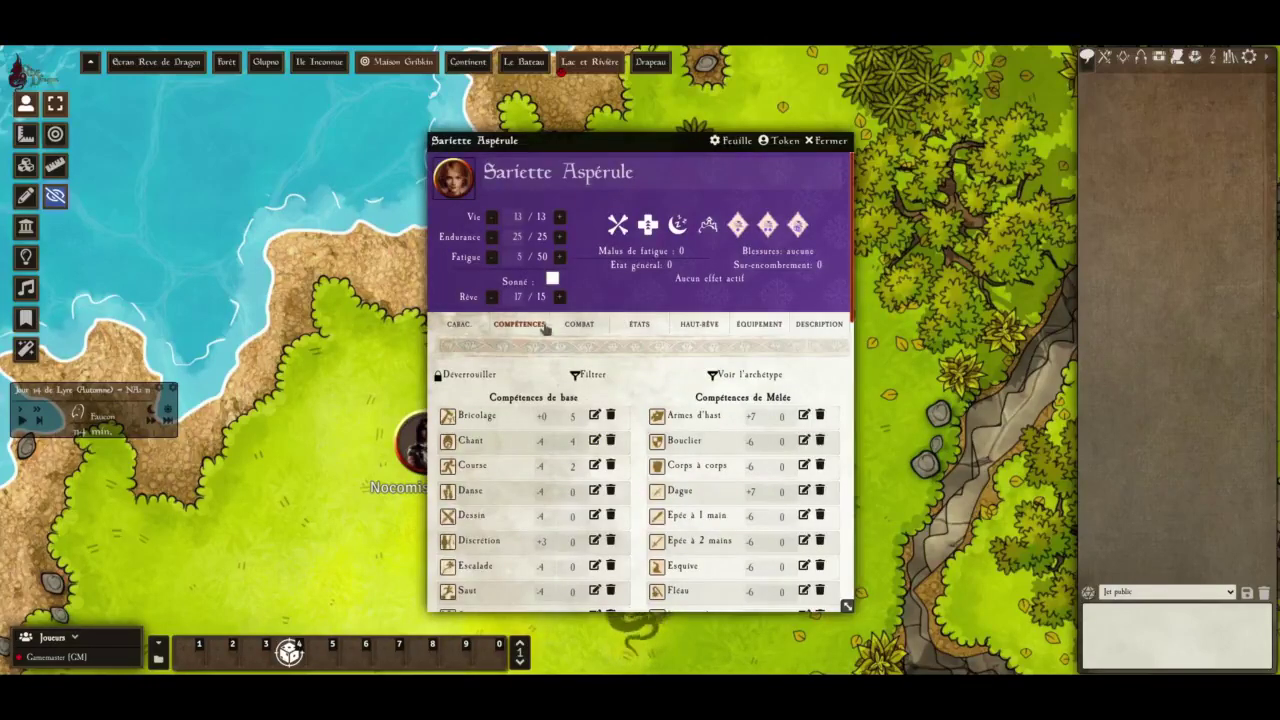
scroll(525, 400, "down", 2)
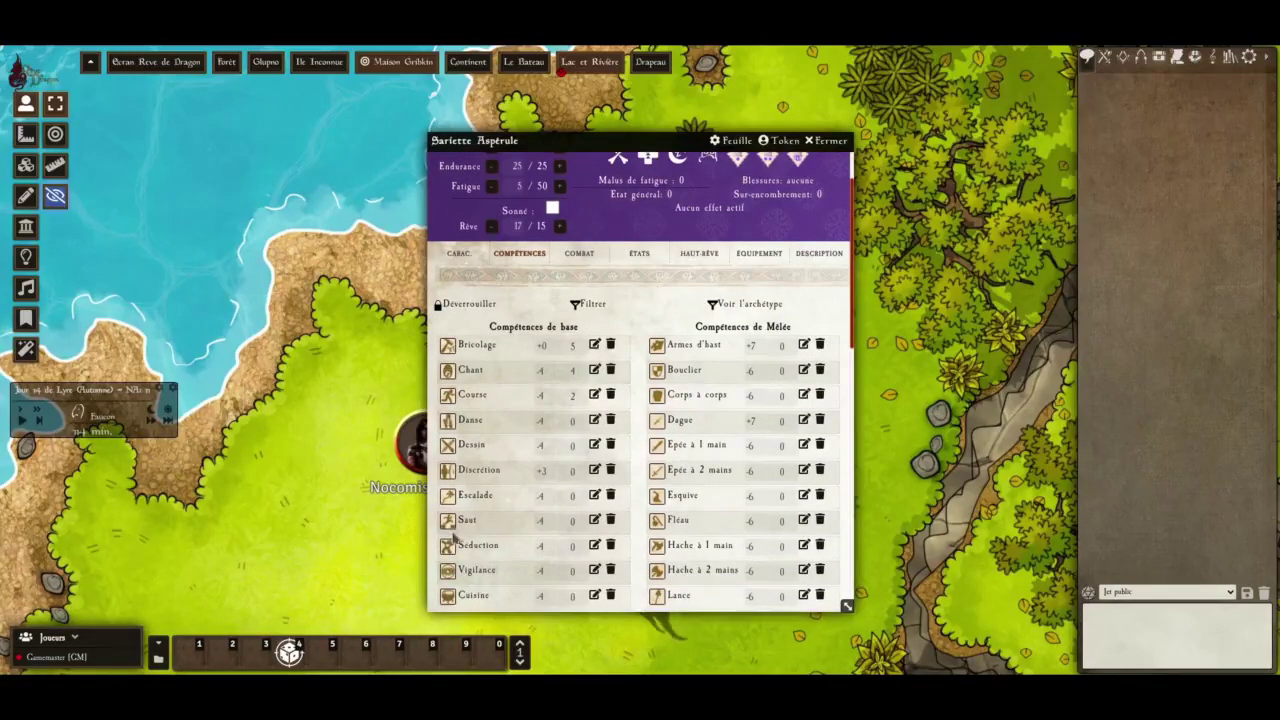
left_click(478, 471)
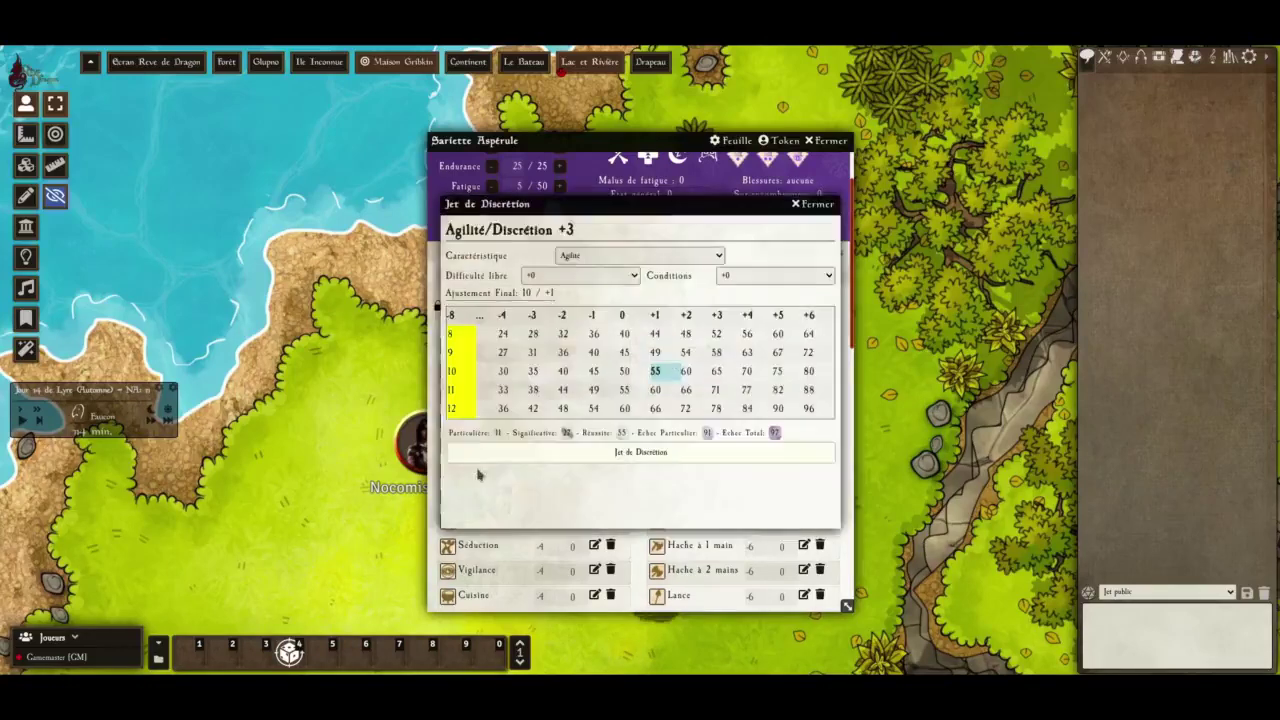
left_click(550, 453)
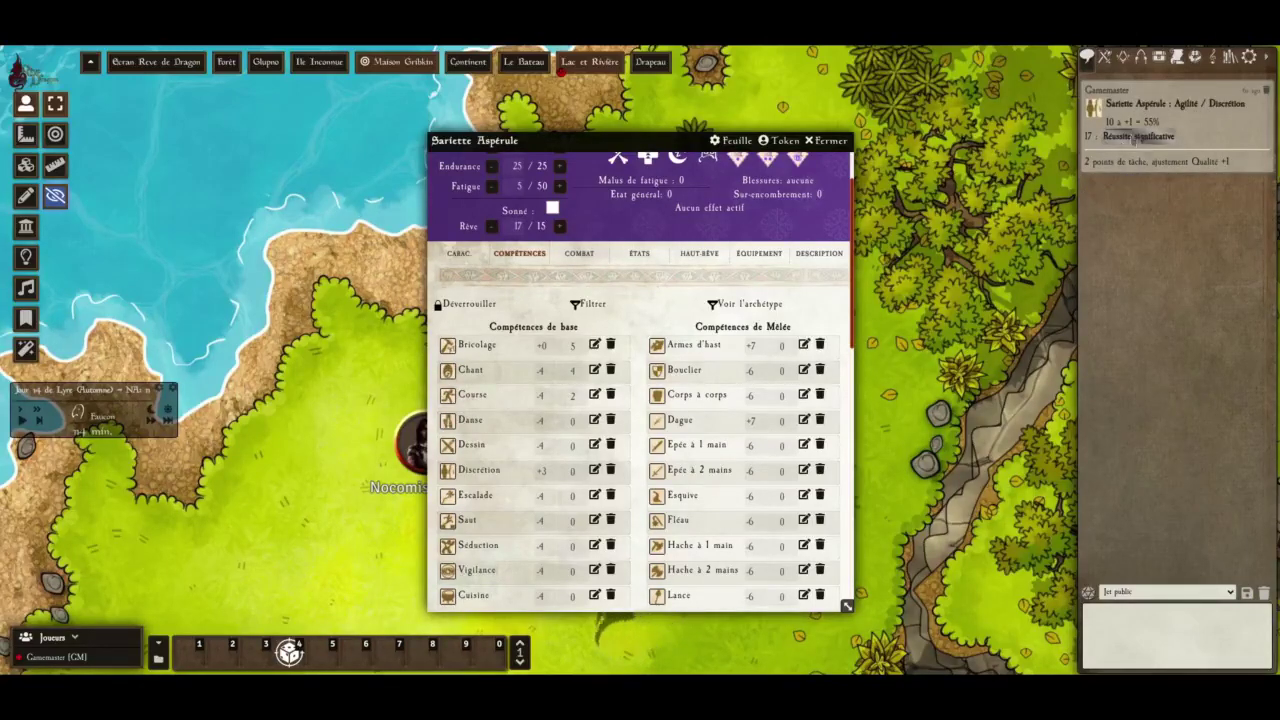
mouse_move(1125, 127)
Set the level of Sariette Aspérule's Discrétion skill to 11 and close the skill sheet
left_click(595, 470)
left_click(637, 335)
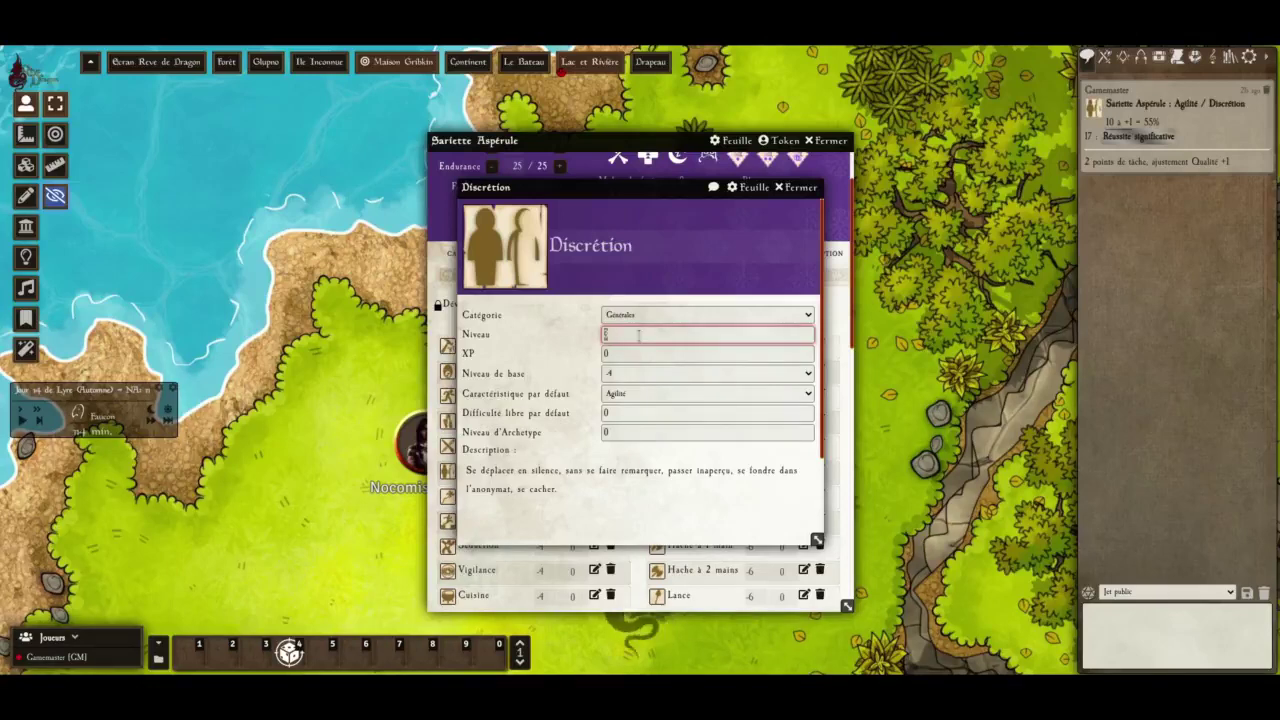
type("11")
left_click(628, 499)
left_click(799, 188)
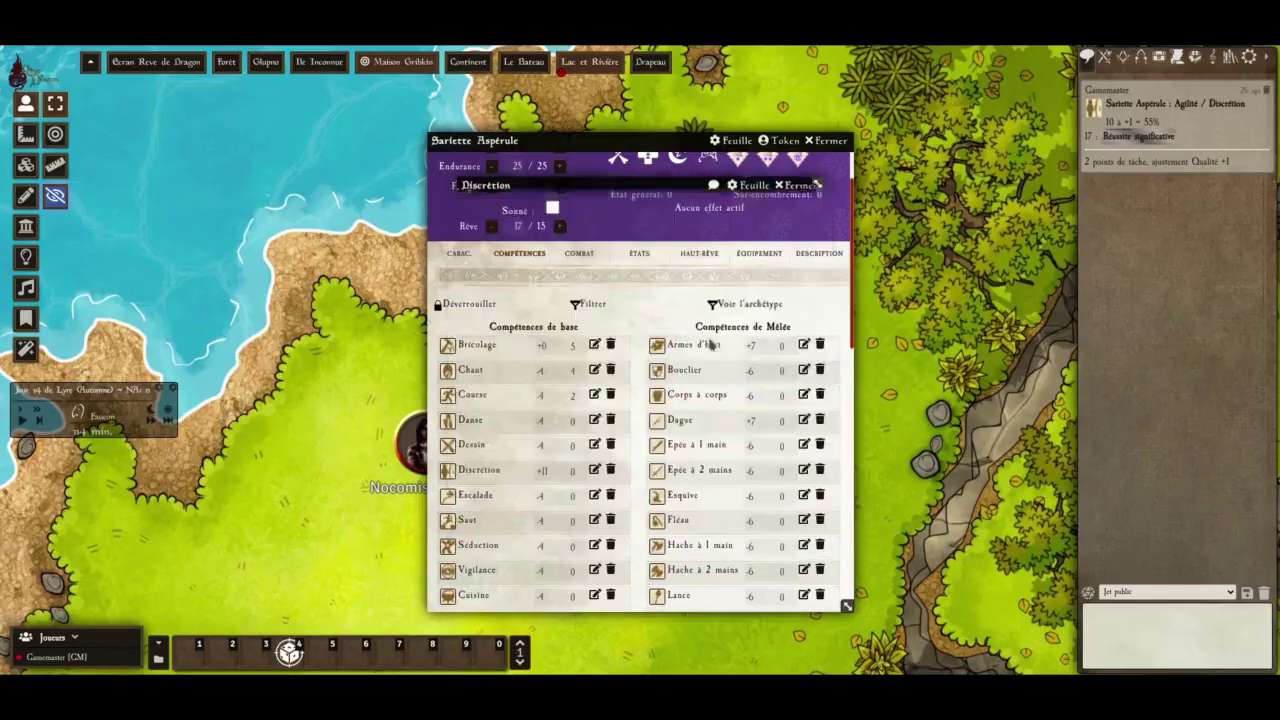
Roll Sariette Aspérule's Discrétion skill twice more and close her character sheet
left_click(484, 471)
left_click(550, 461)
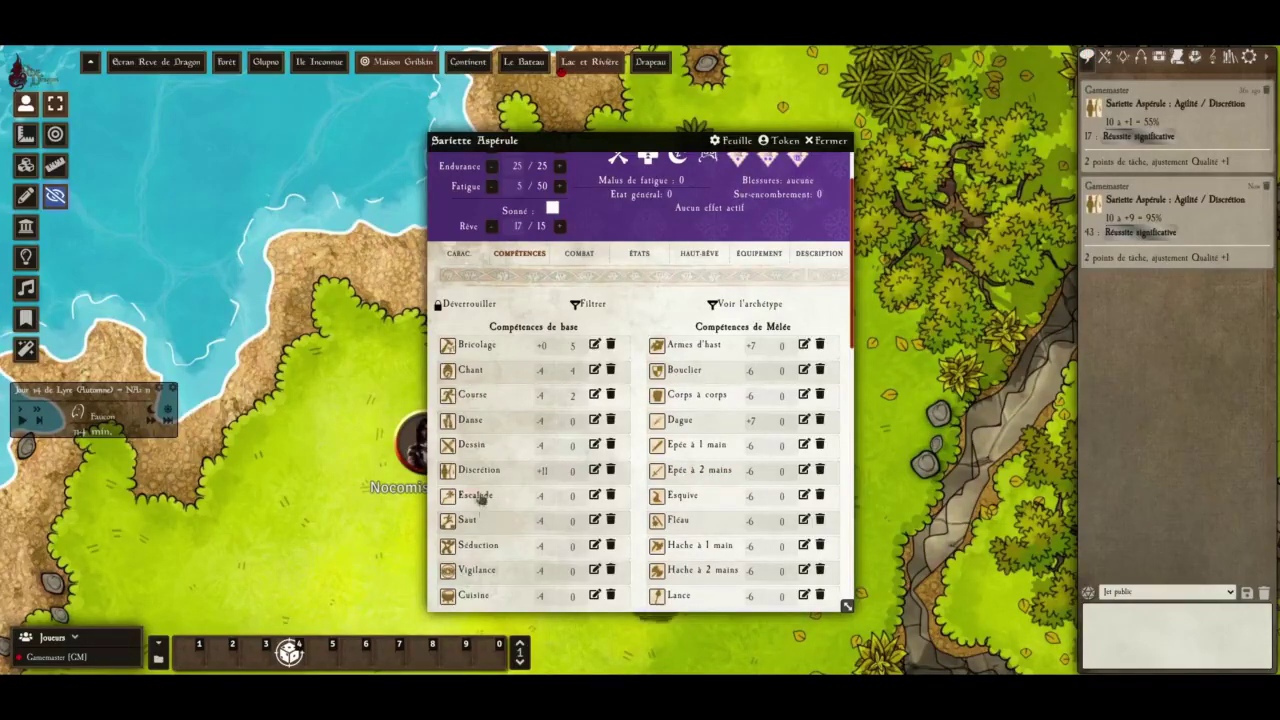
left_click(484, 470)
left_click(591, 458)
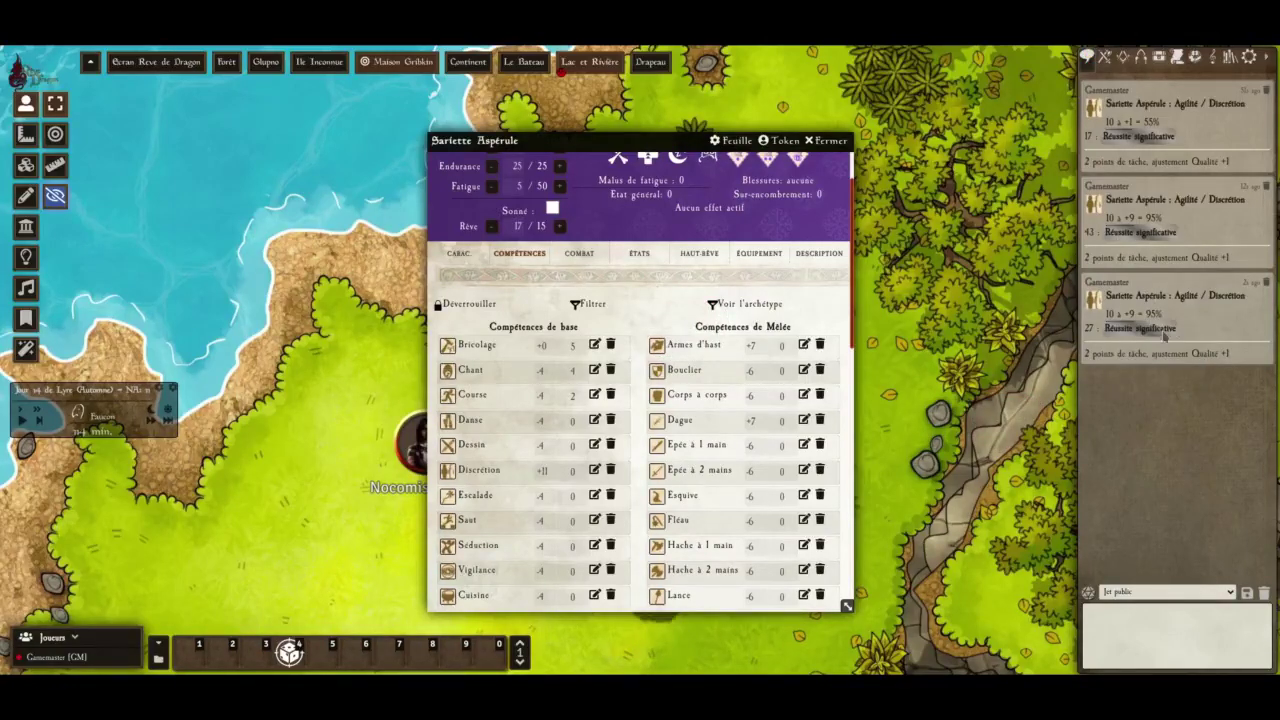
left_click_drag(667, 143, 369, 126)
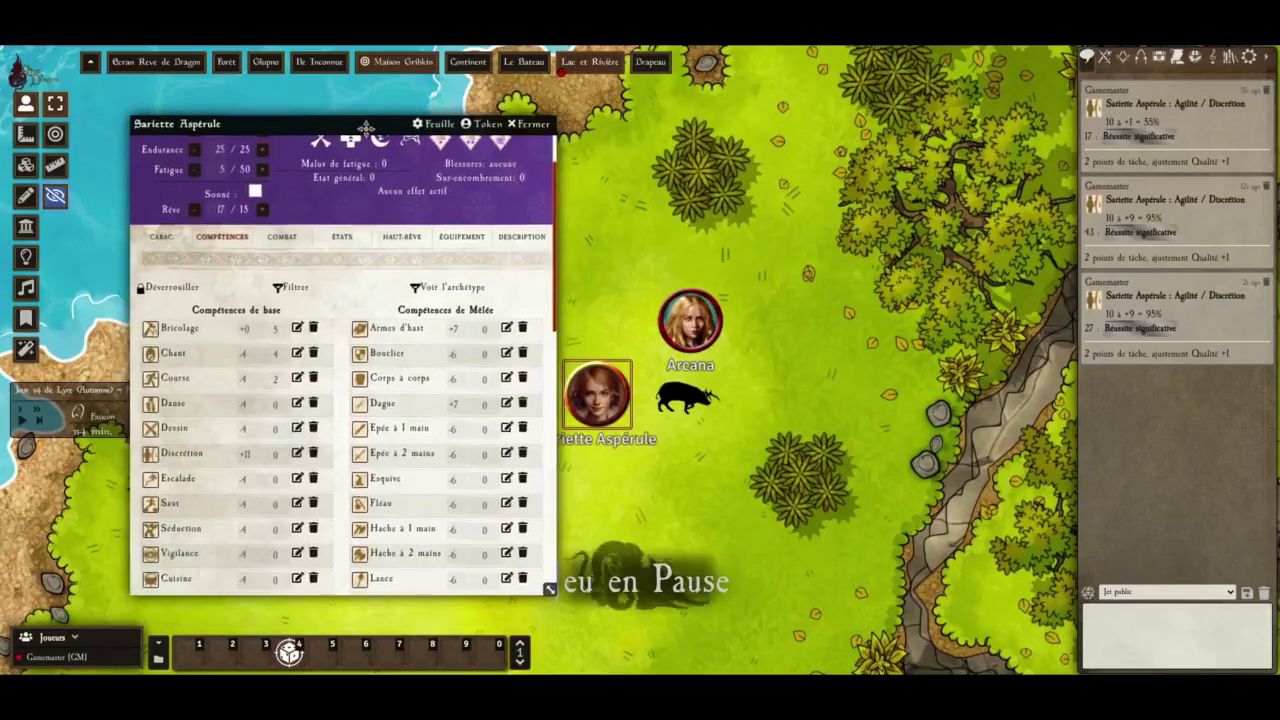
left_click(532, 124)
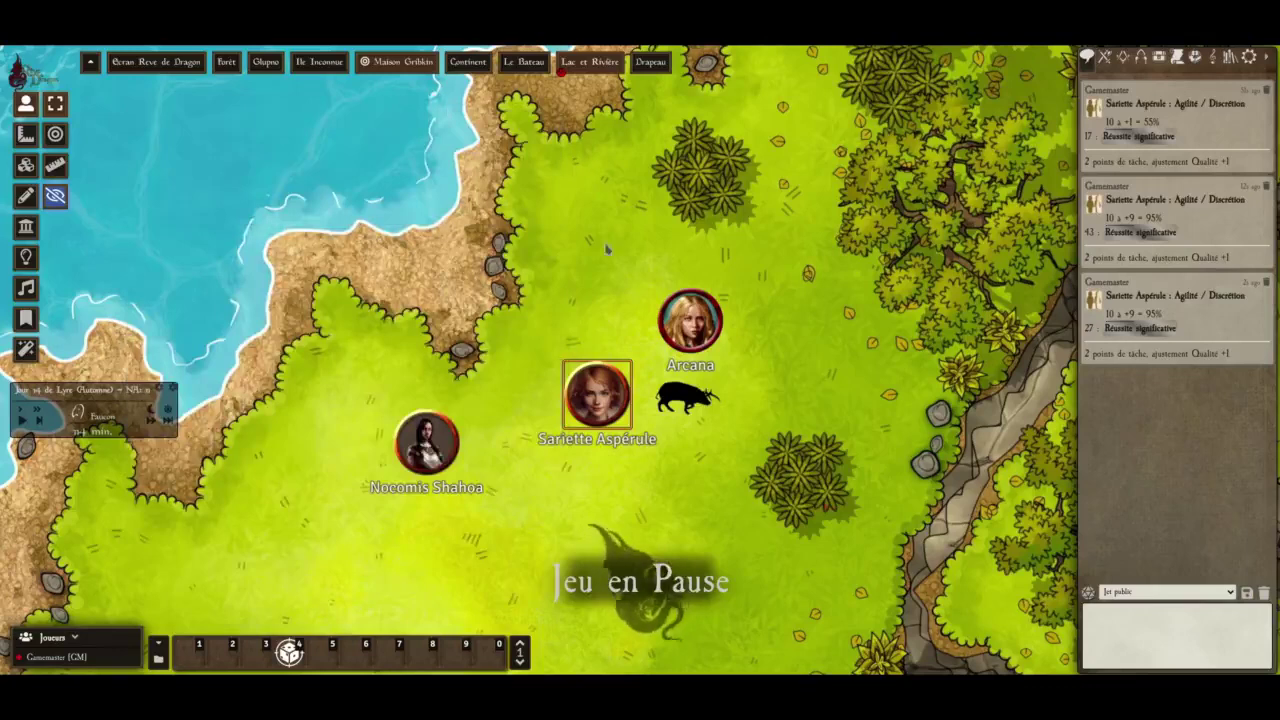
Check the combat actions available on the Sariette Aspérule and Cornicochon tokens, and roll initiative in the combat tracker
right_click(627, 375)
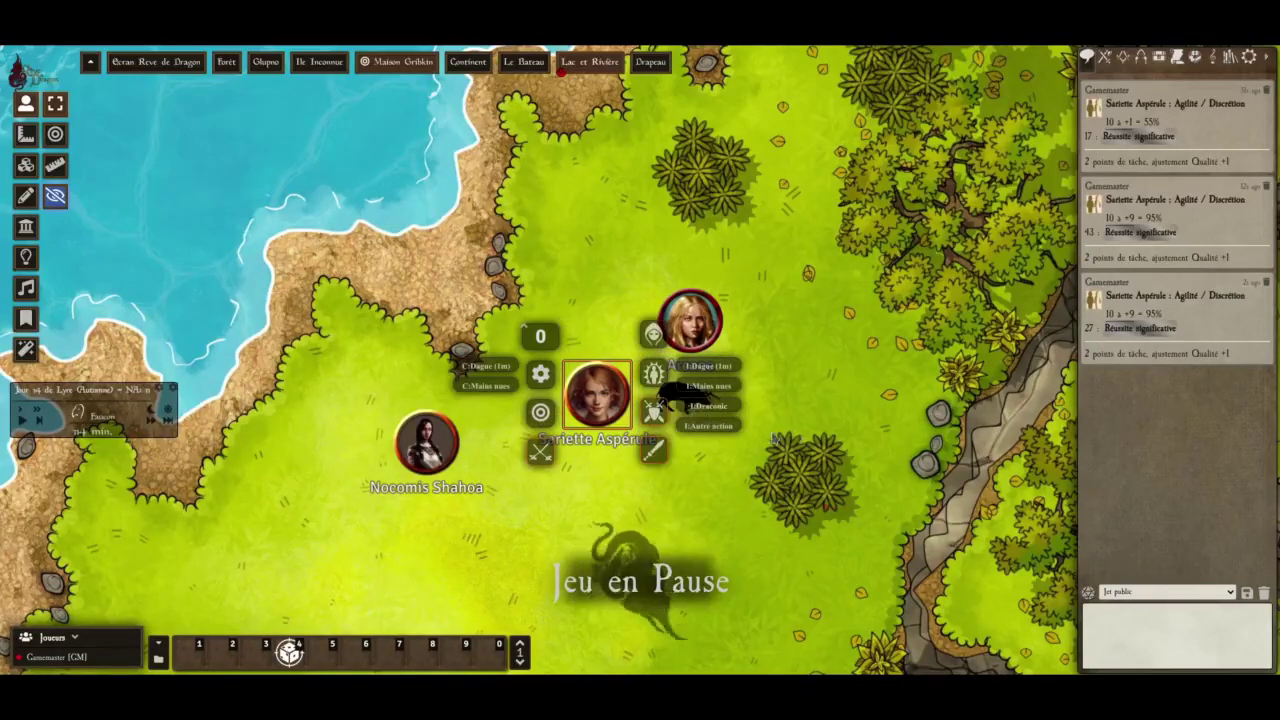
right_click(690, 395)
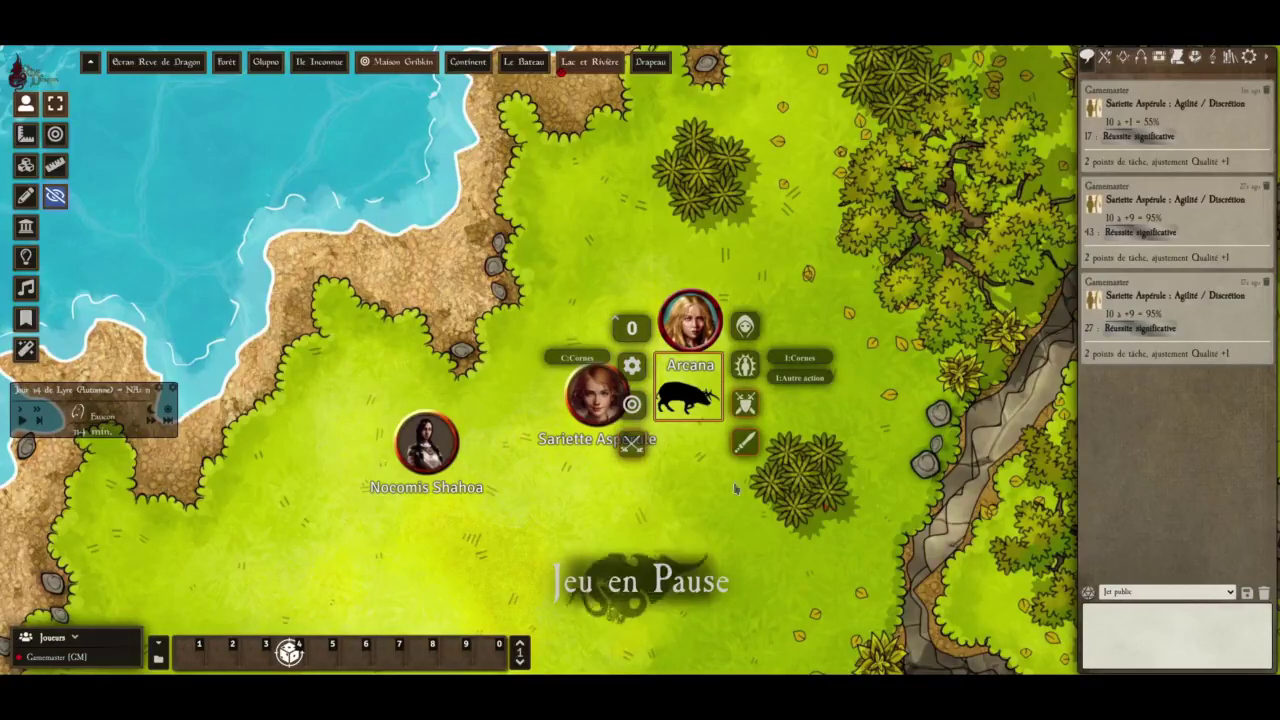
left_click(615, 505)
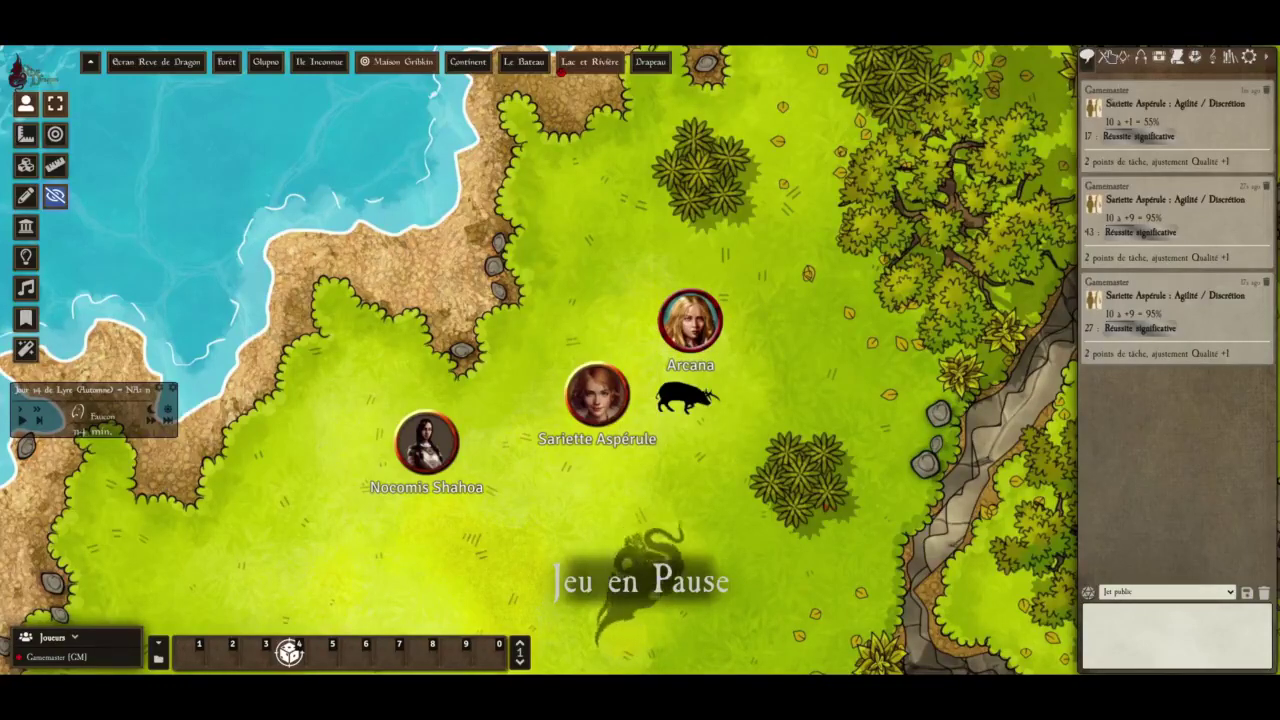
left_click(1106, 57)
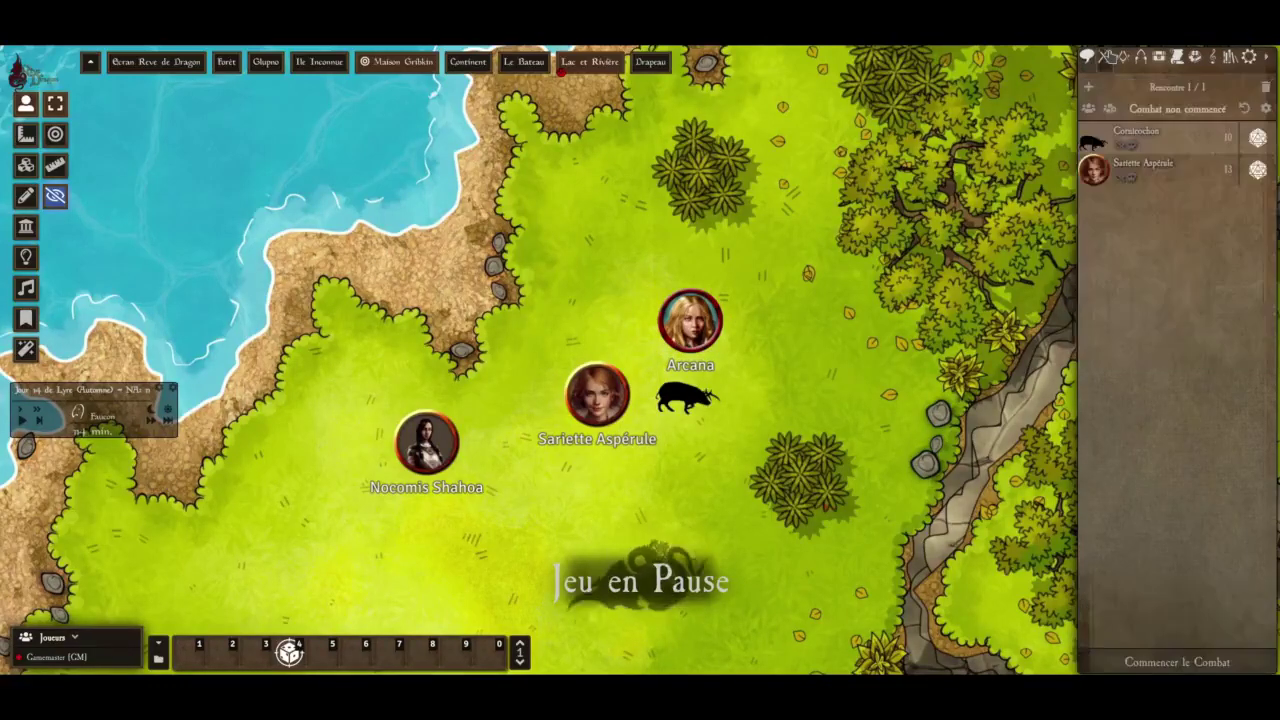
left_click(1261, 140)
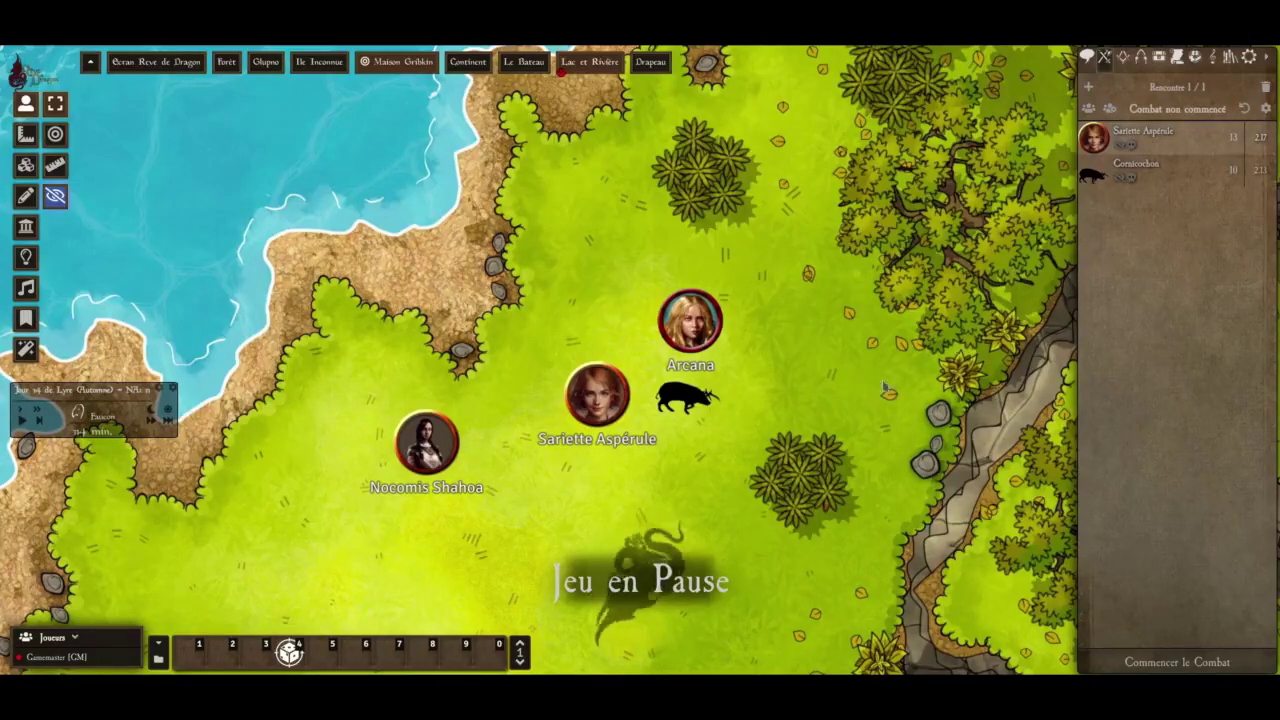
Target the Cornicochon and roll Sariette Aspérule's attack against it with the Dague (1m)
right_click(612, 398)
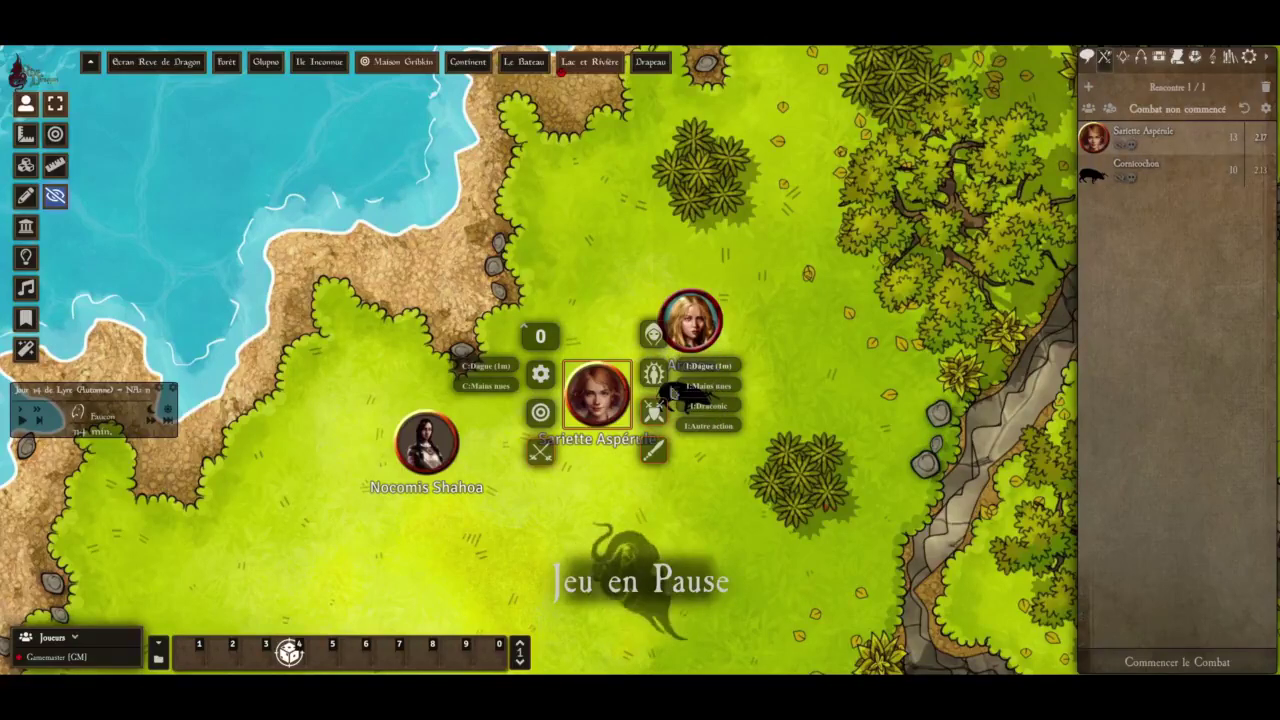
left_click(487, 367)
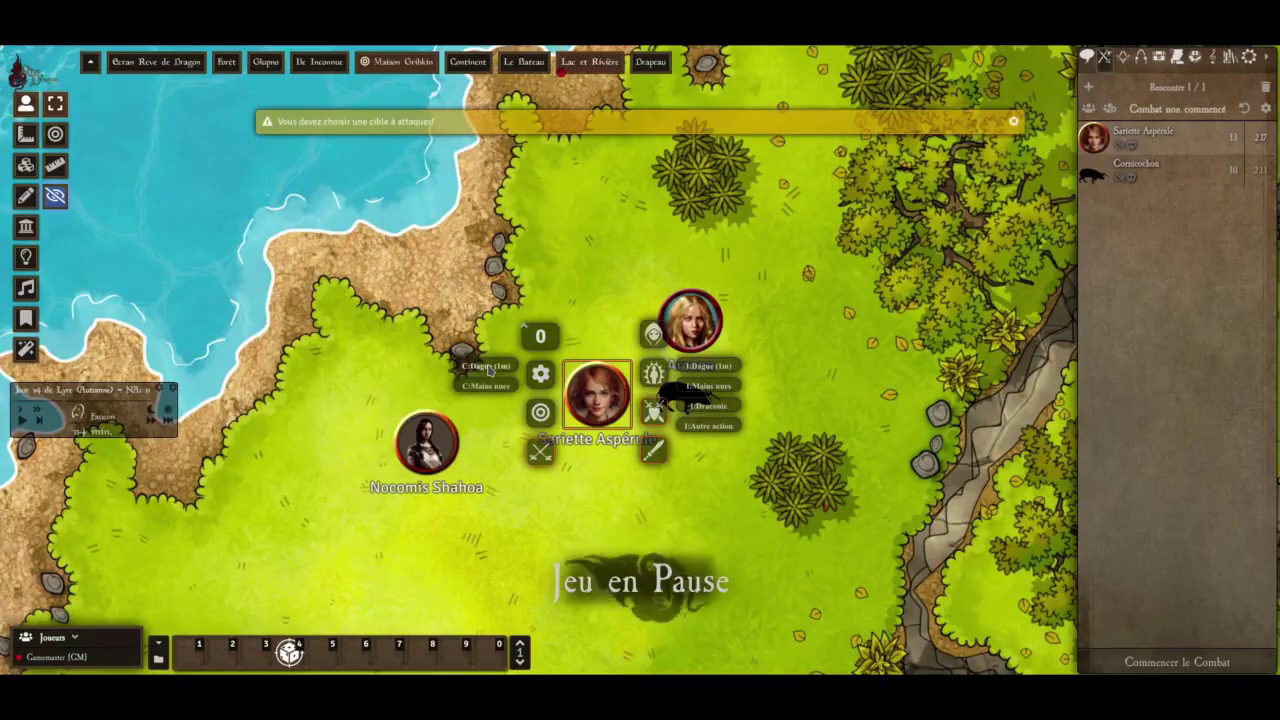
left_click(688, 400)
right_click(685, 402)
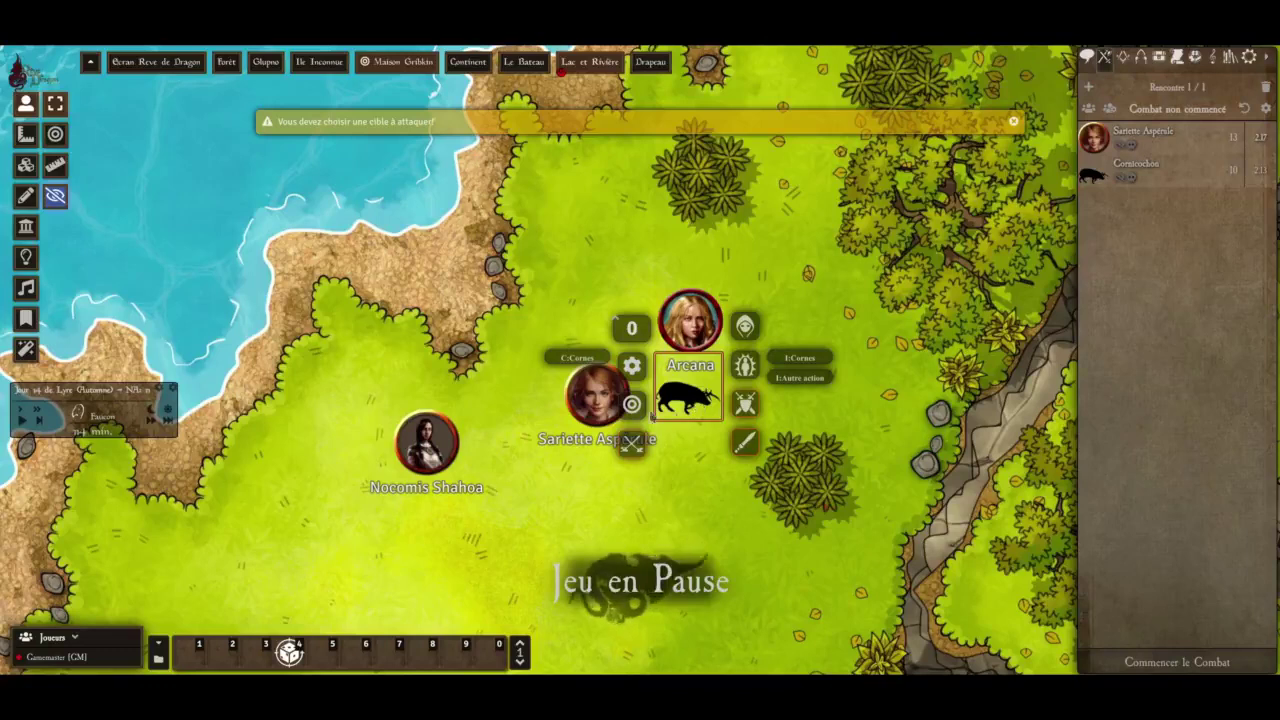
left_click(597, 395)
right_click(597, 395)
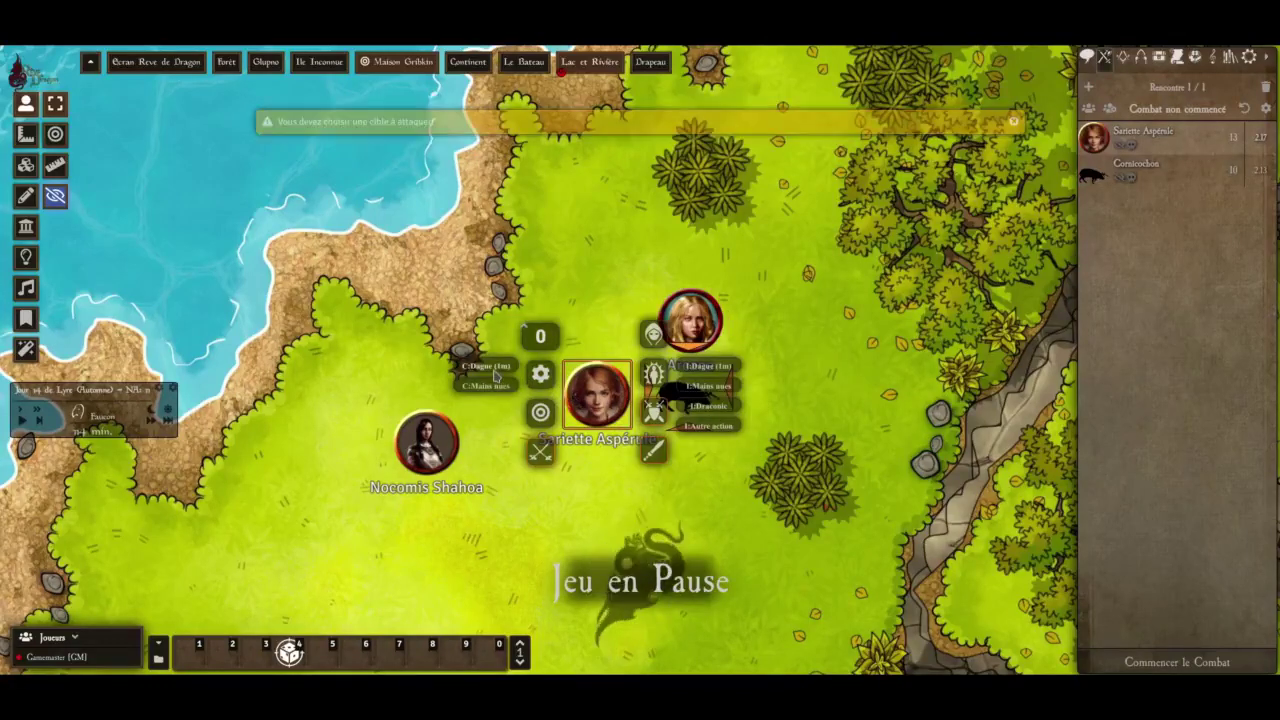
left_click(490, 368)
left_click(624, 461)
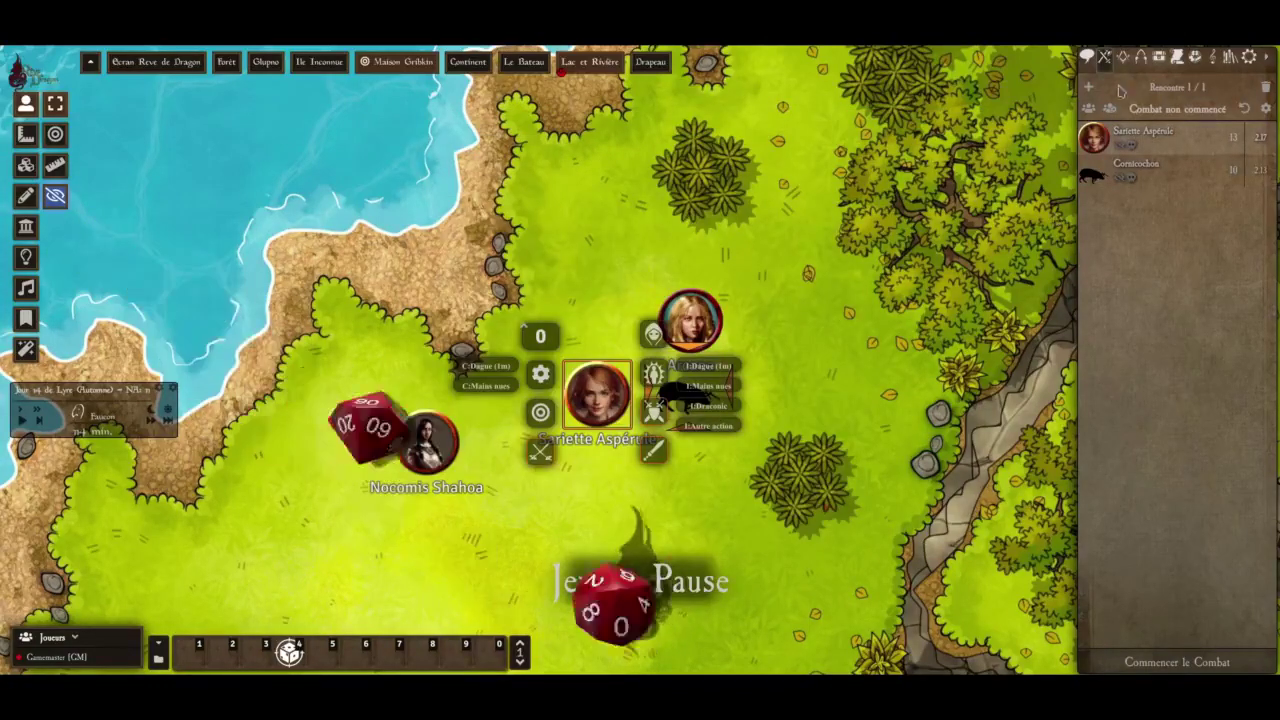
Review the result of Sariette Aspérule's Dague attack in the chat log
left_click(1087, 58)
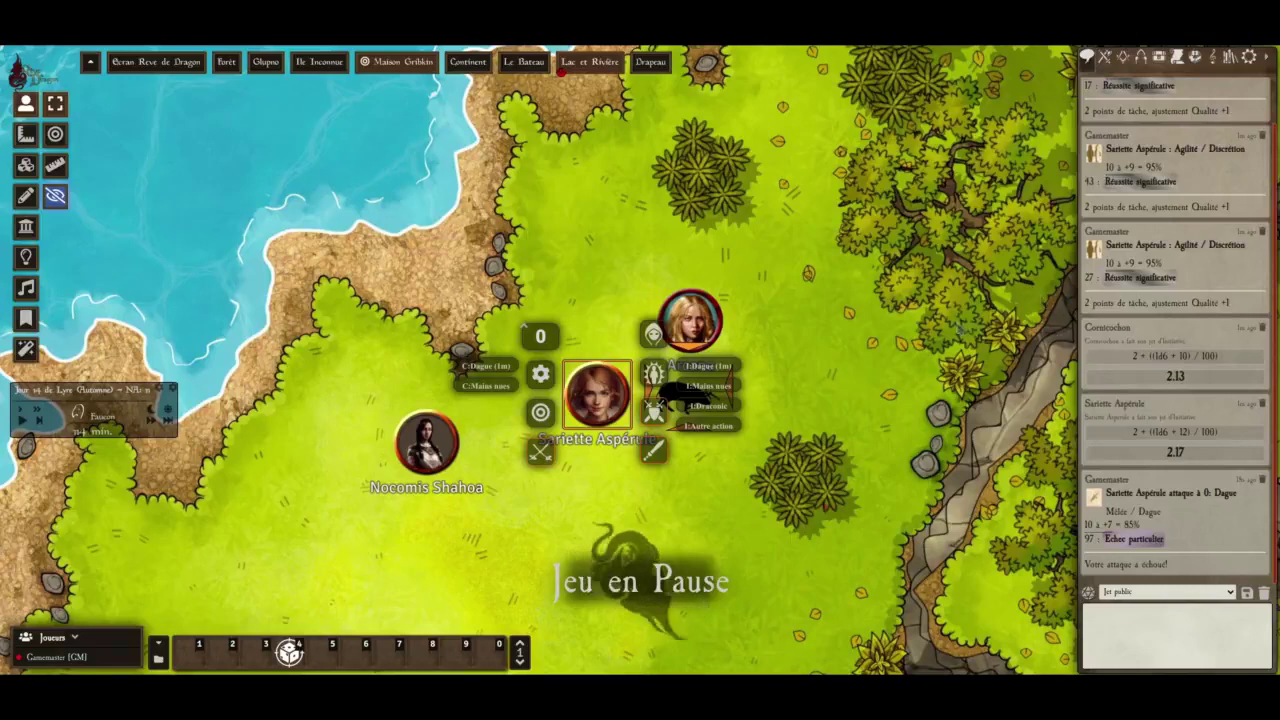
mouse_move(886, 682)
mouse_move(885, 673)
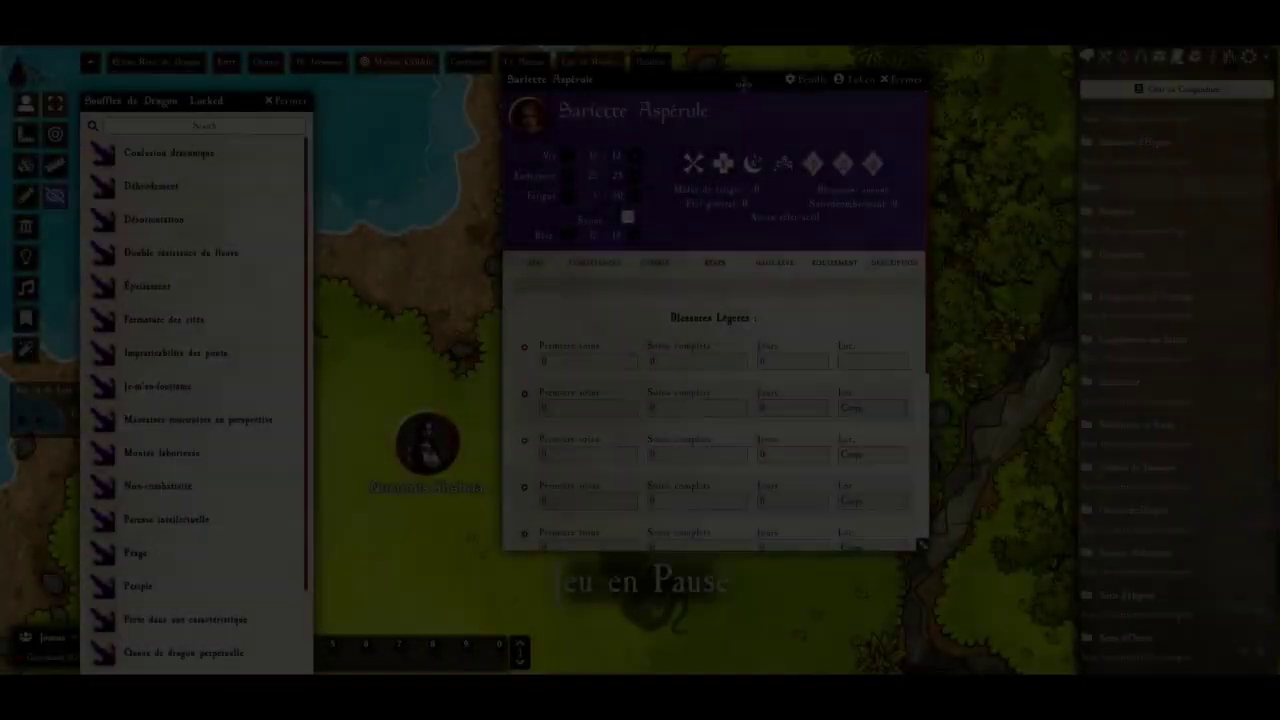
Add the Débordement breath from the Souffles de Dragon compendium to Sariette Aspérule's Souffles, and check its description
left_click_drag(743, 115, 706, 117)
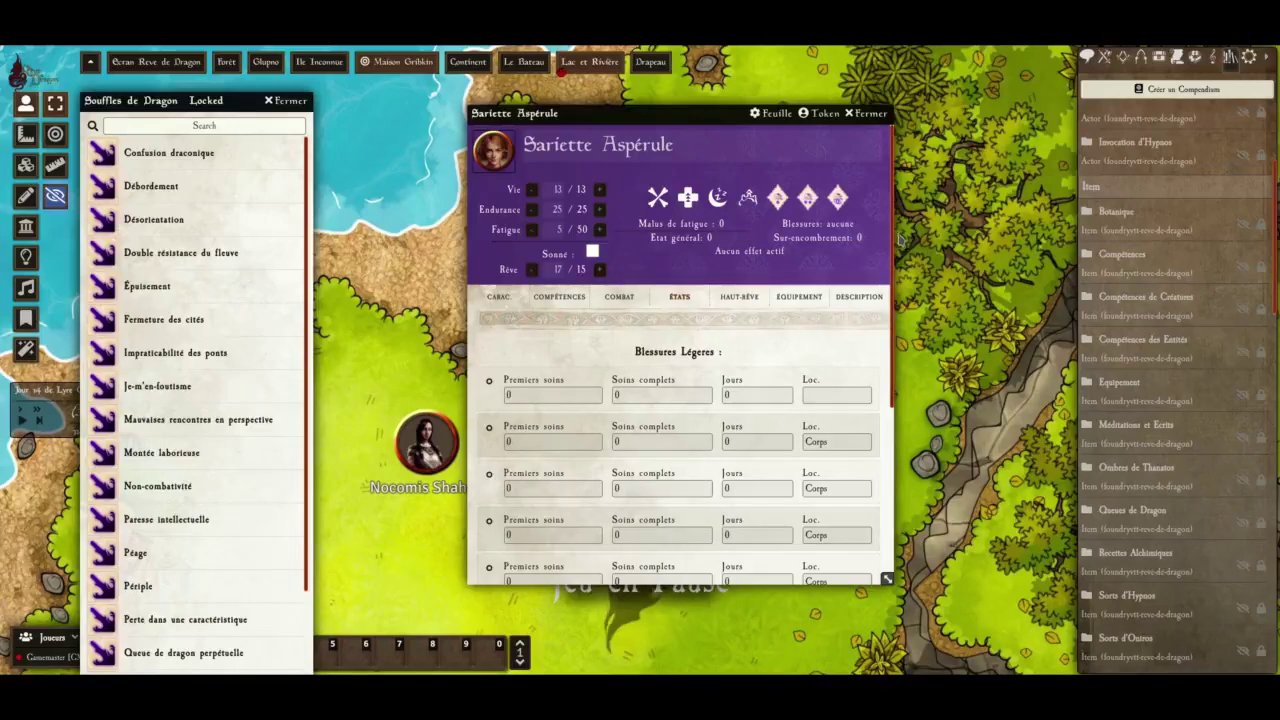
left_click_drag(892, 232, 911, 436)
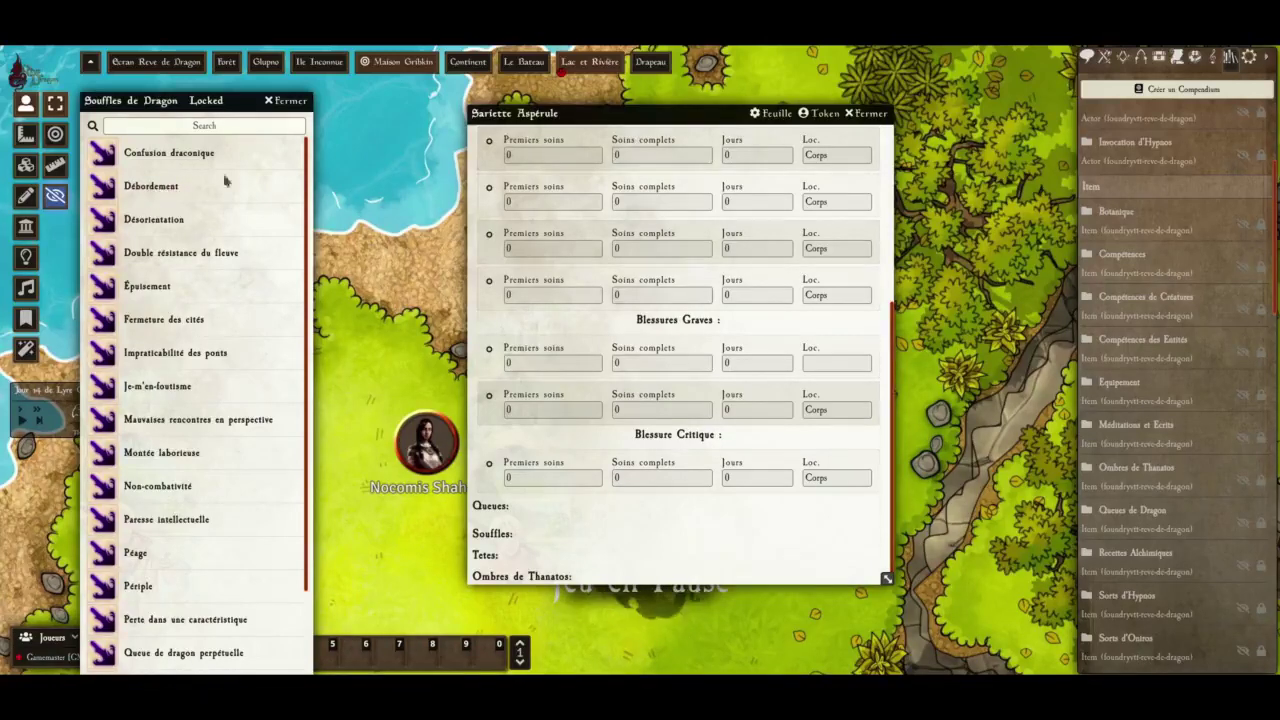
left_click_drag(140, 192, 600, 538)
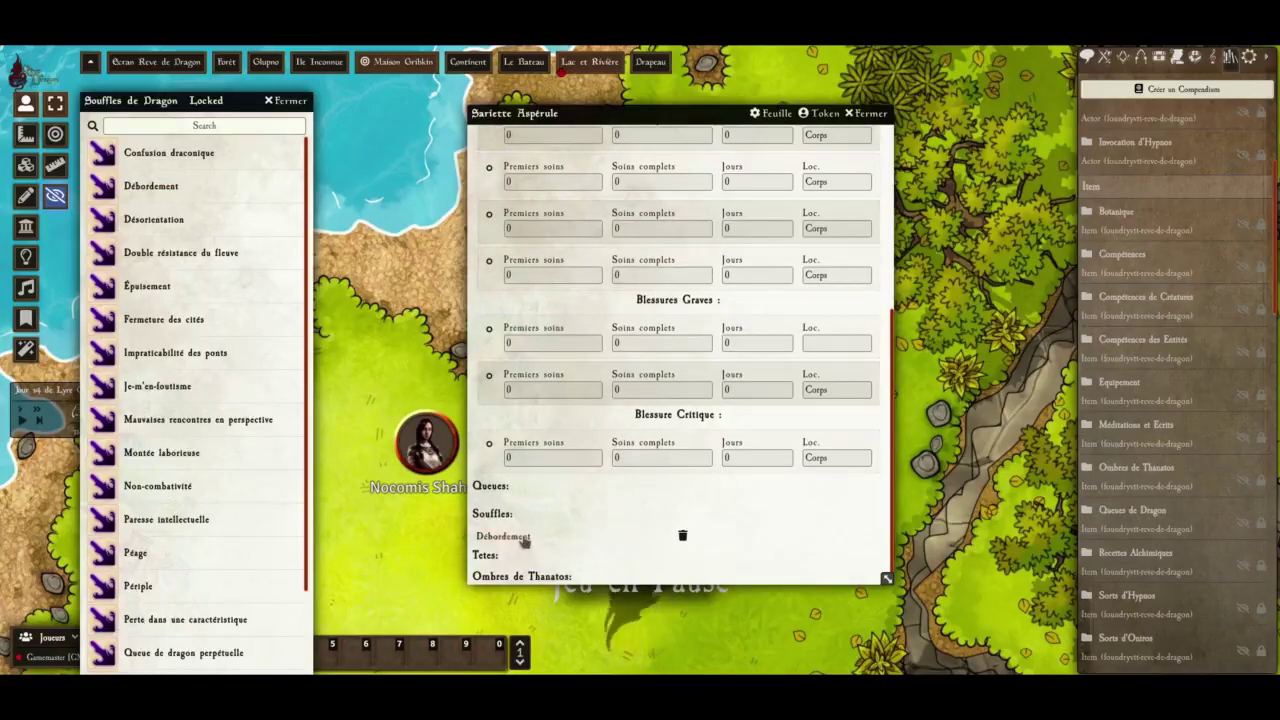
left_click(522, 539)
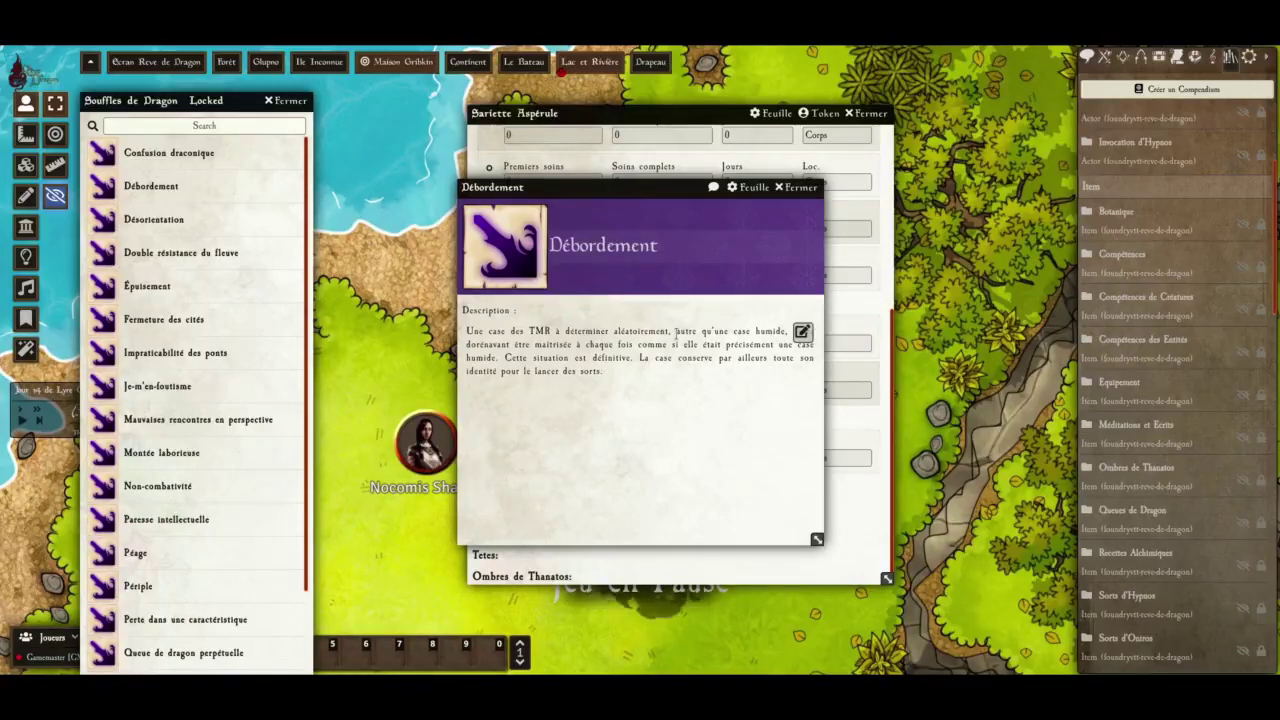
left_click(800, 187)
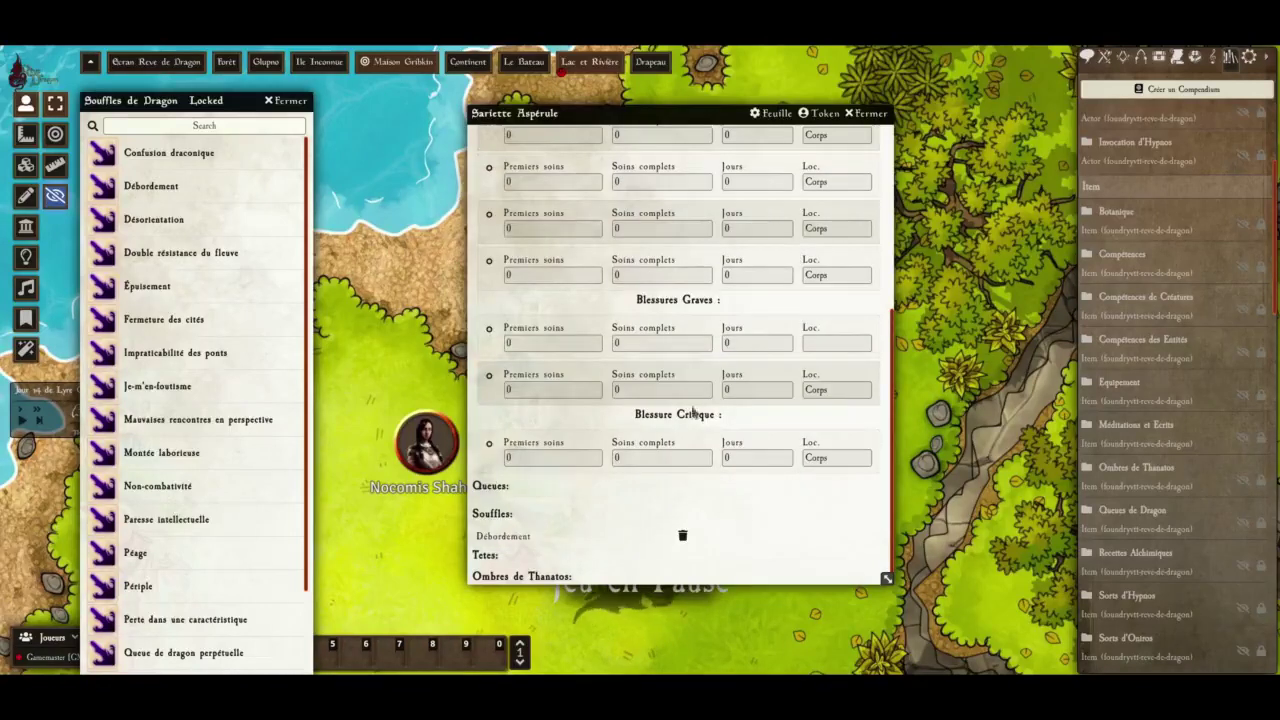
Draw two random TMR squares in the chat with the /tmra command
left_click(1087, 58)
left_click(1151, 616)
type("/tmra")
key("Return")
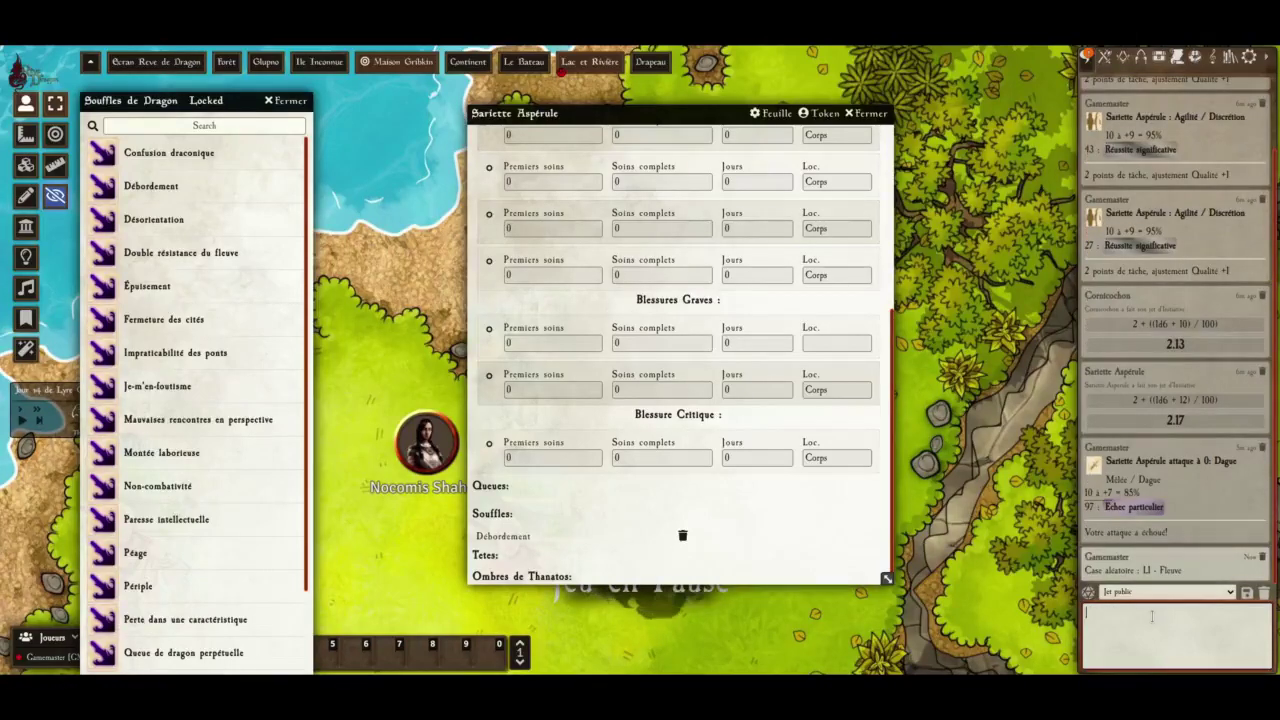
key("Up")
key("Return")
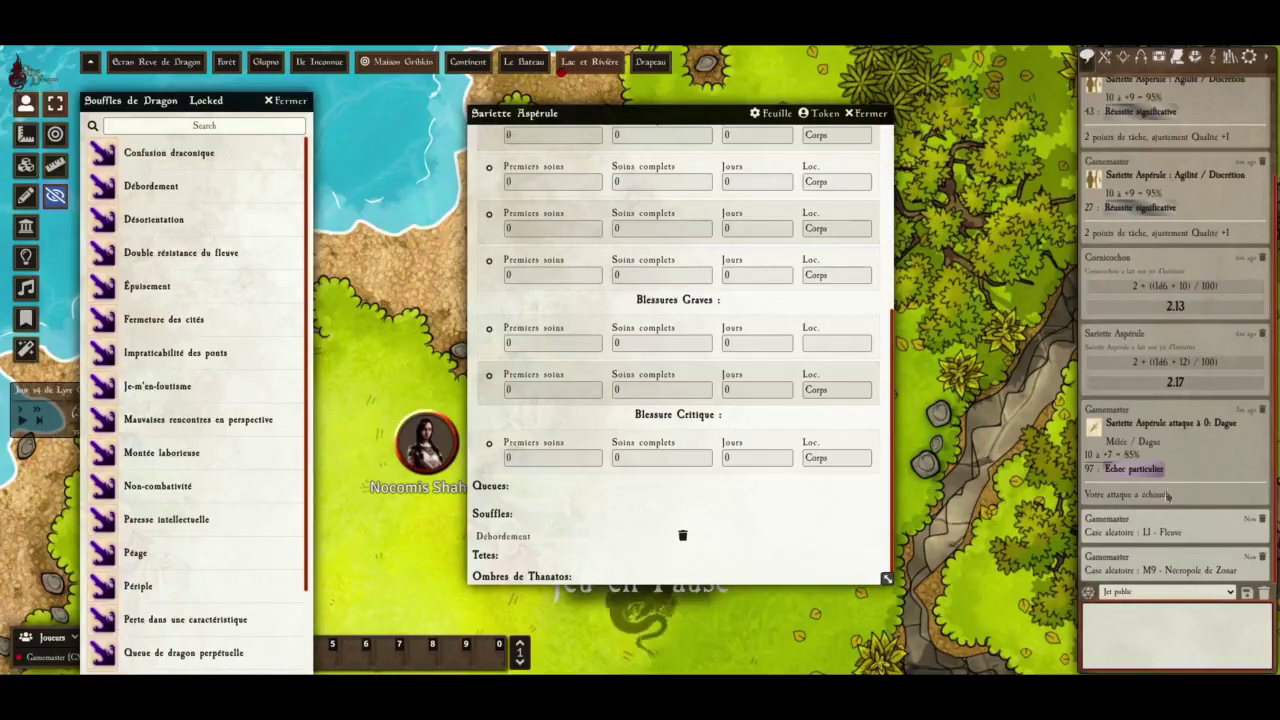
Create a world item named Denbordement, using the item type for special TMR squares
left_click(1158, 58)
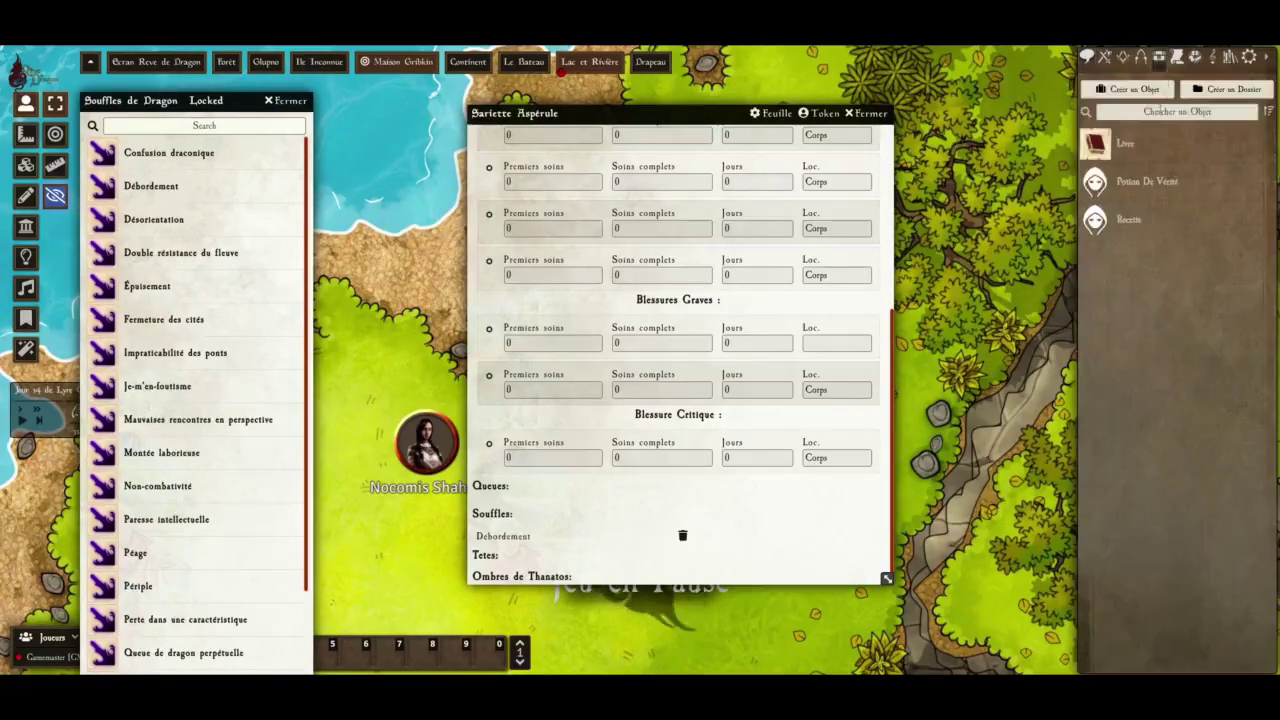
left_click(1150, 93)
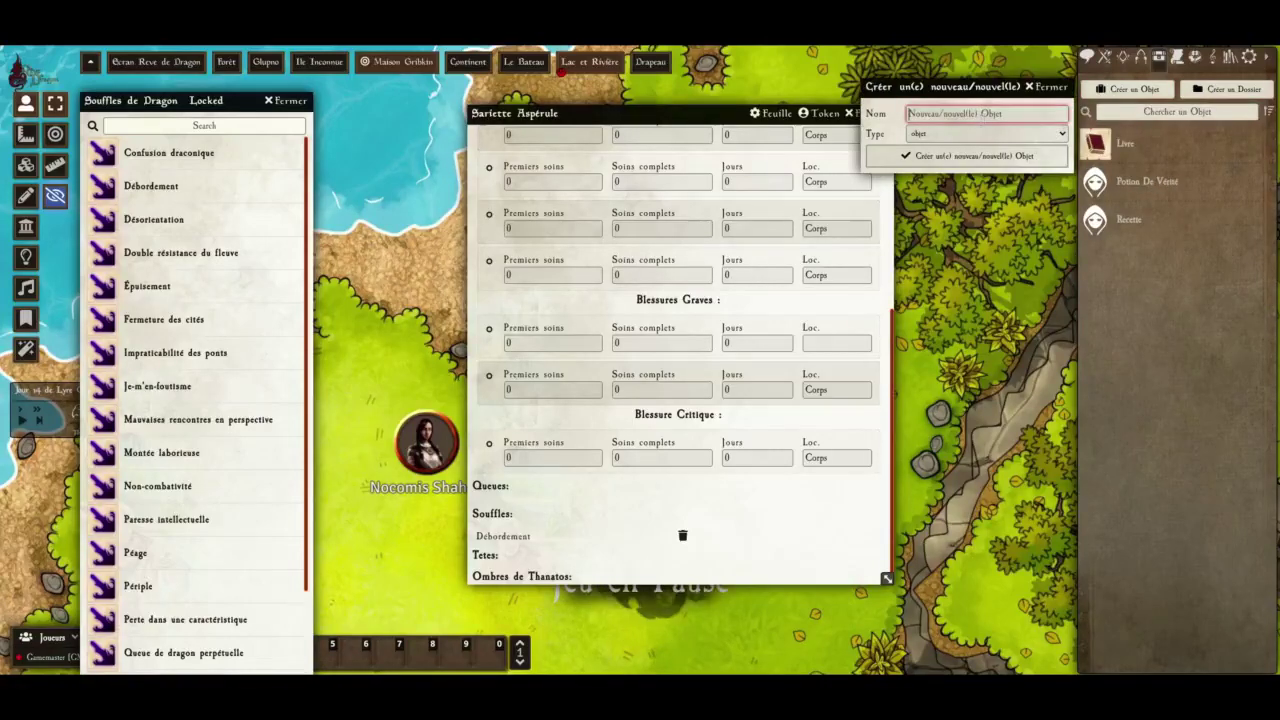
type("Débordment")
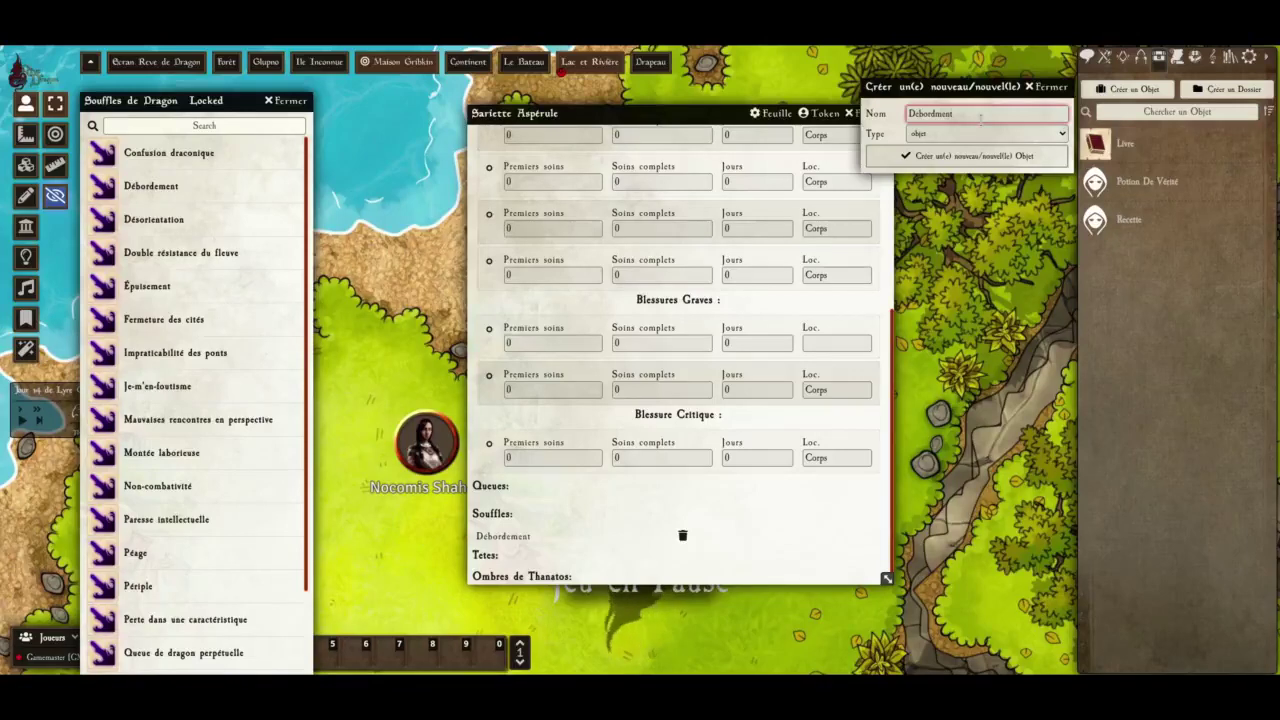
key("ctrl+a")
type("Débordement")
left_click(998, 136)
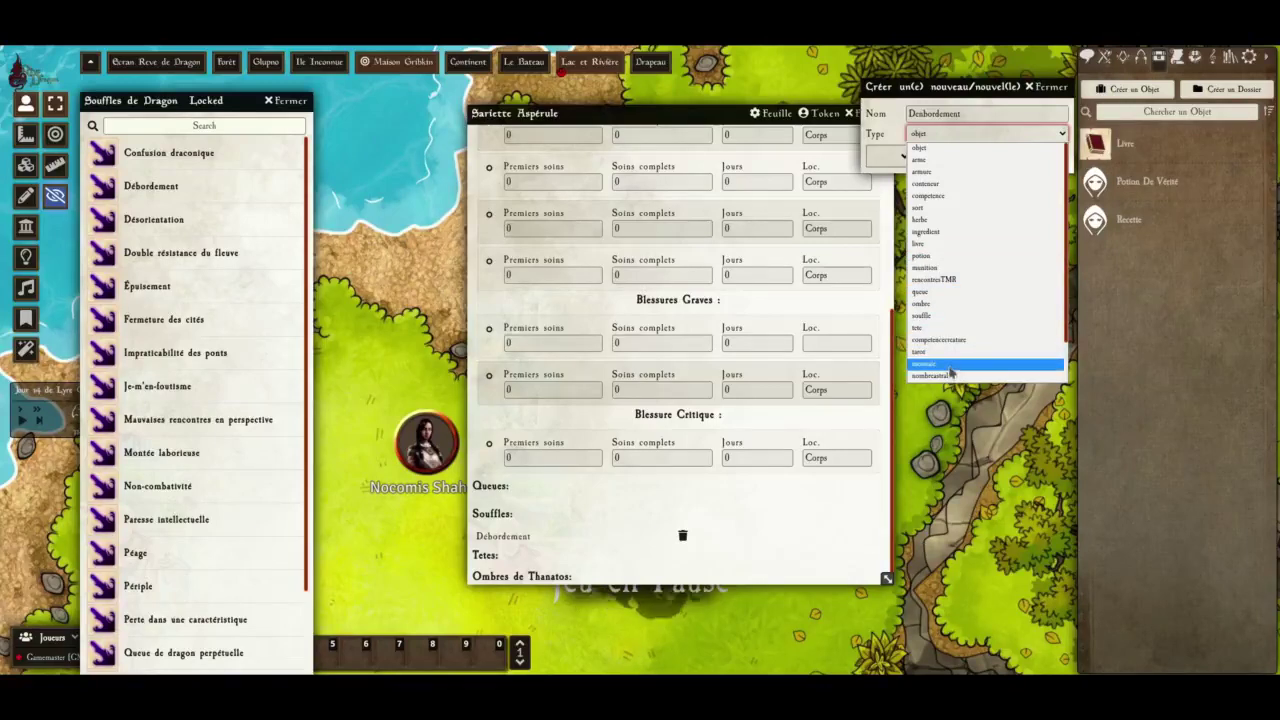
scroll(942, 366, "down", 2)
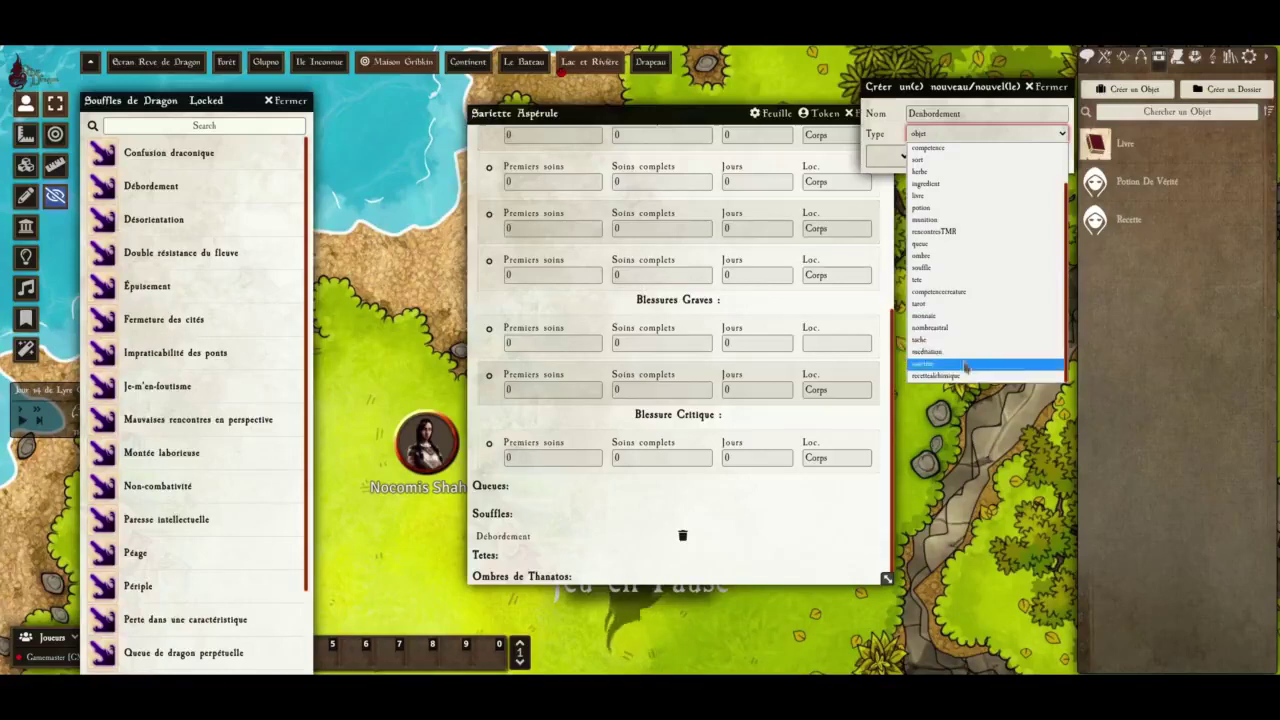
left_click(965, 365)
left_click(972, 160)
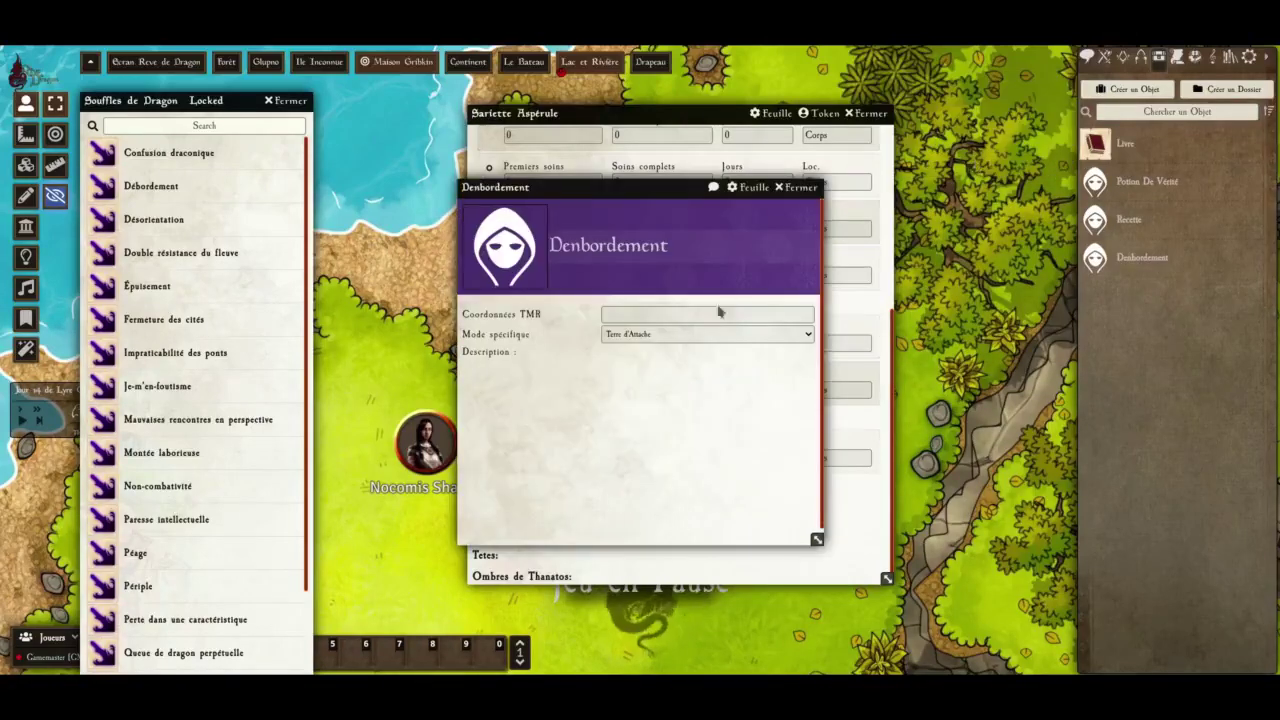
Set the Denbordement item's TMR coordinates to M9 and its specific mode to Débordement, and close its sheet
left_click(1088, 58)
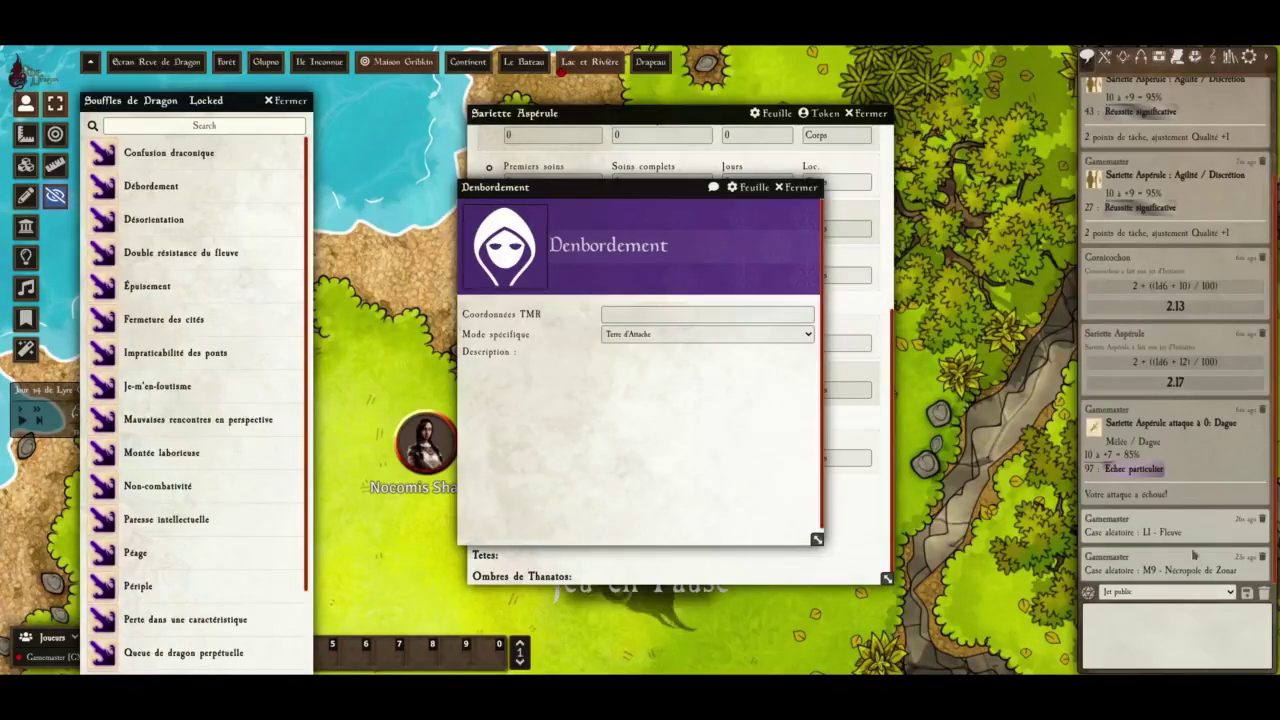
left_click(657, 317)
type("M9")
left_click(703, 334)
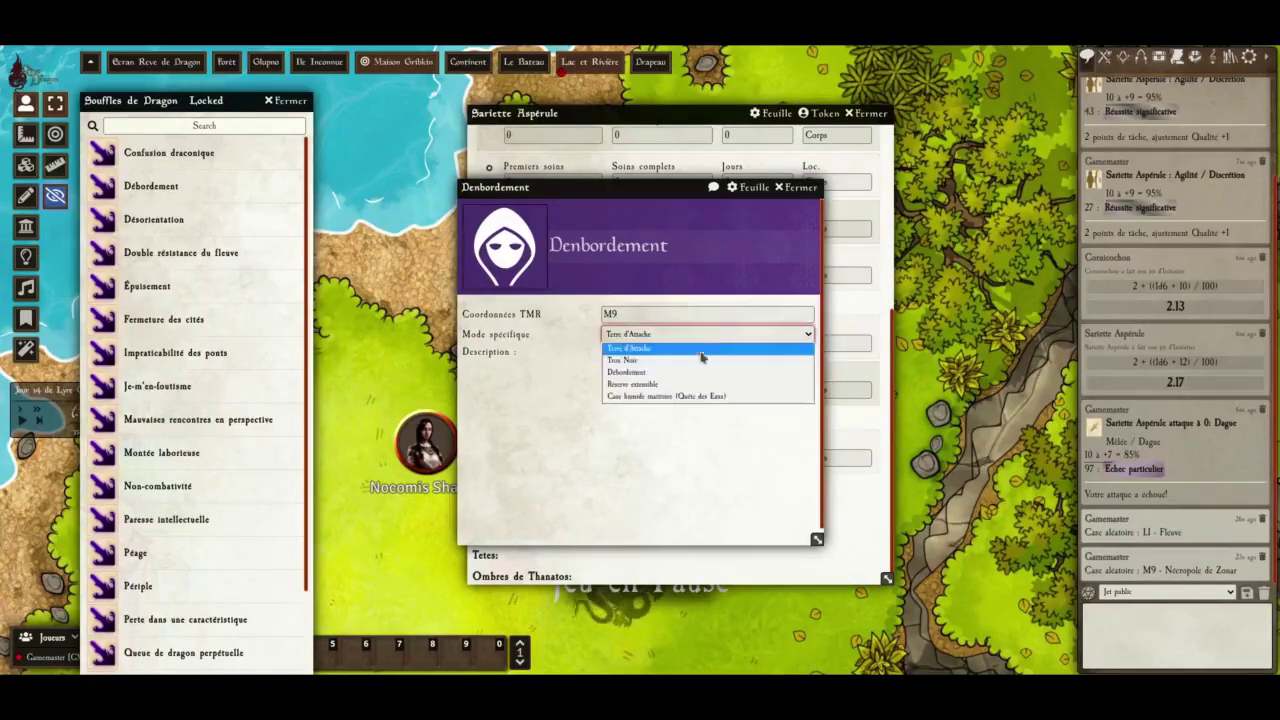
left_click(691, 372)
left_click(799, 187)
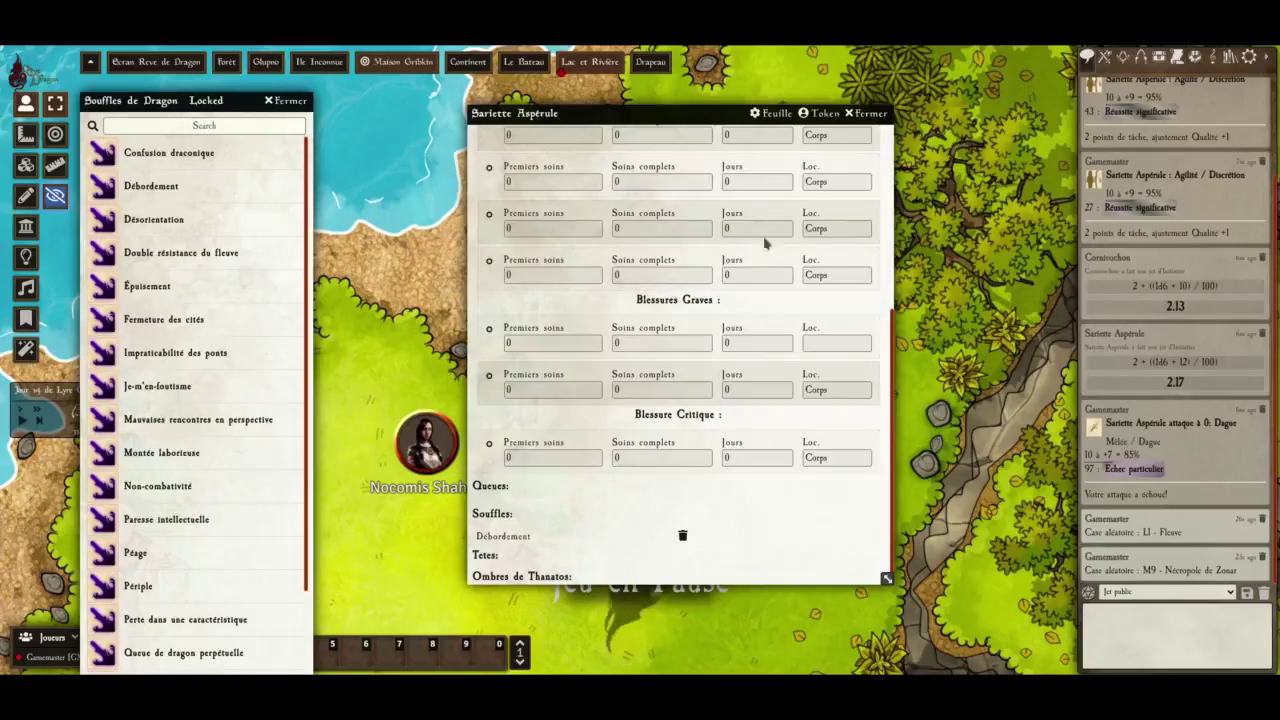
Add the Denbordement item to the Cases Spéciales in the Haut-Rêve section of Sariette Aspérule's sheet
scroll(765, 243, "up", 5)
left_click(739, 298)
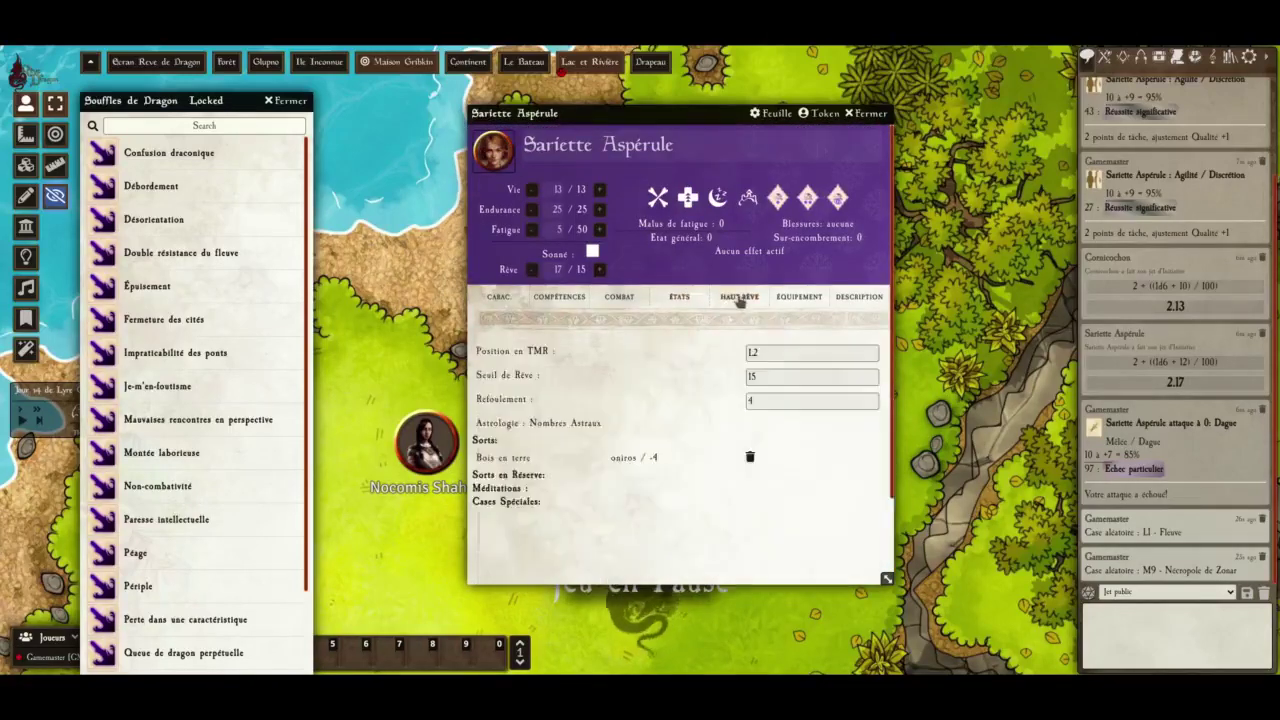
left_click(1159, 57)
left_click_drag(1142, 257, 575, 531)
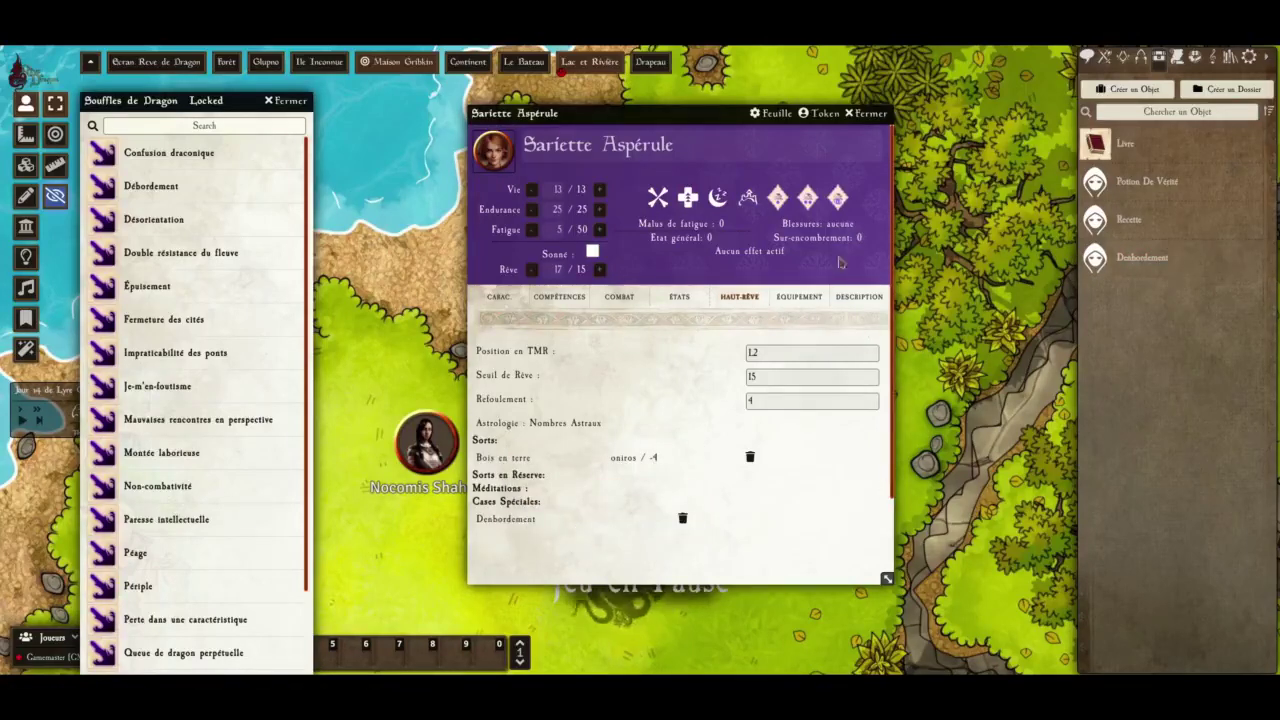
Send Sariette Aspérule into the Terres Médianes de Rêve and dismiss the Case humide result
left_click(779, 198)
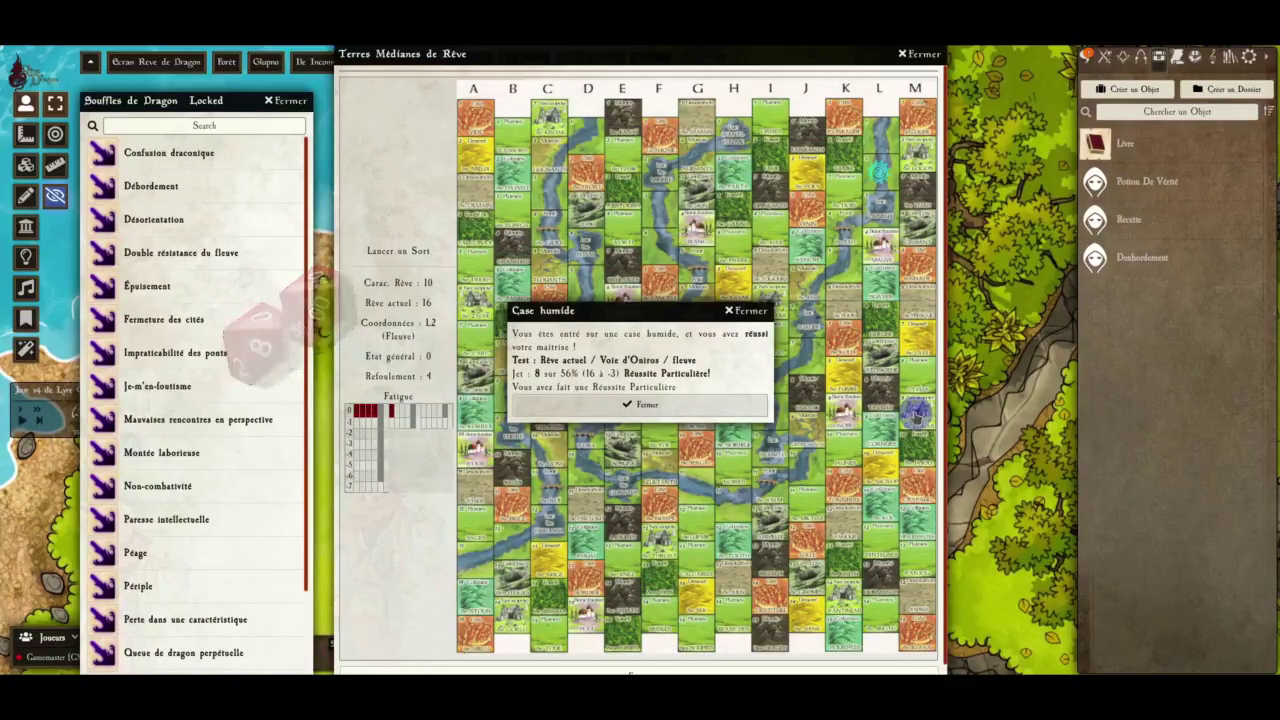
left_click(740, 406)
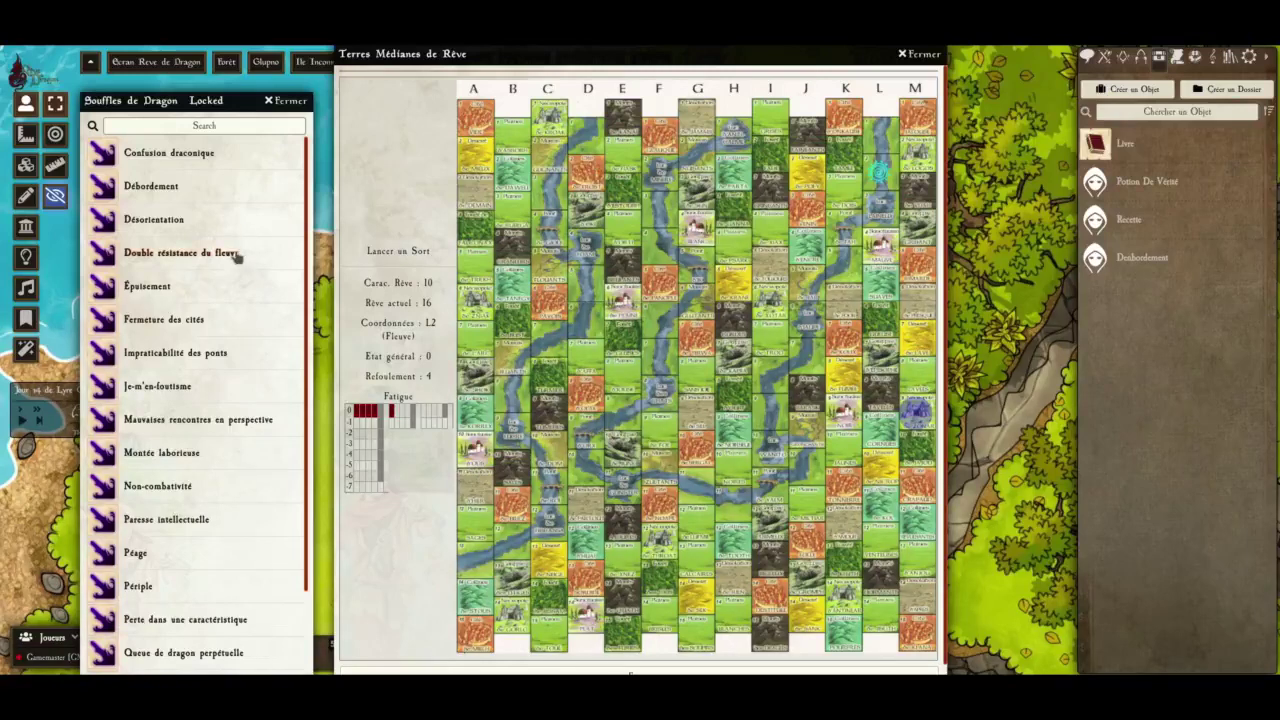
Look through the remaining entries of the Souffles de Dragon compendium and close it
scroll(236, 256, "down", 1)
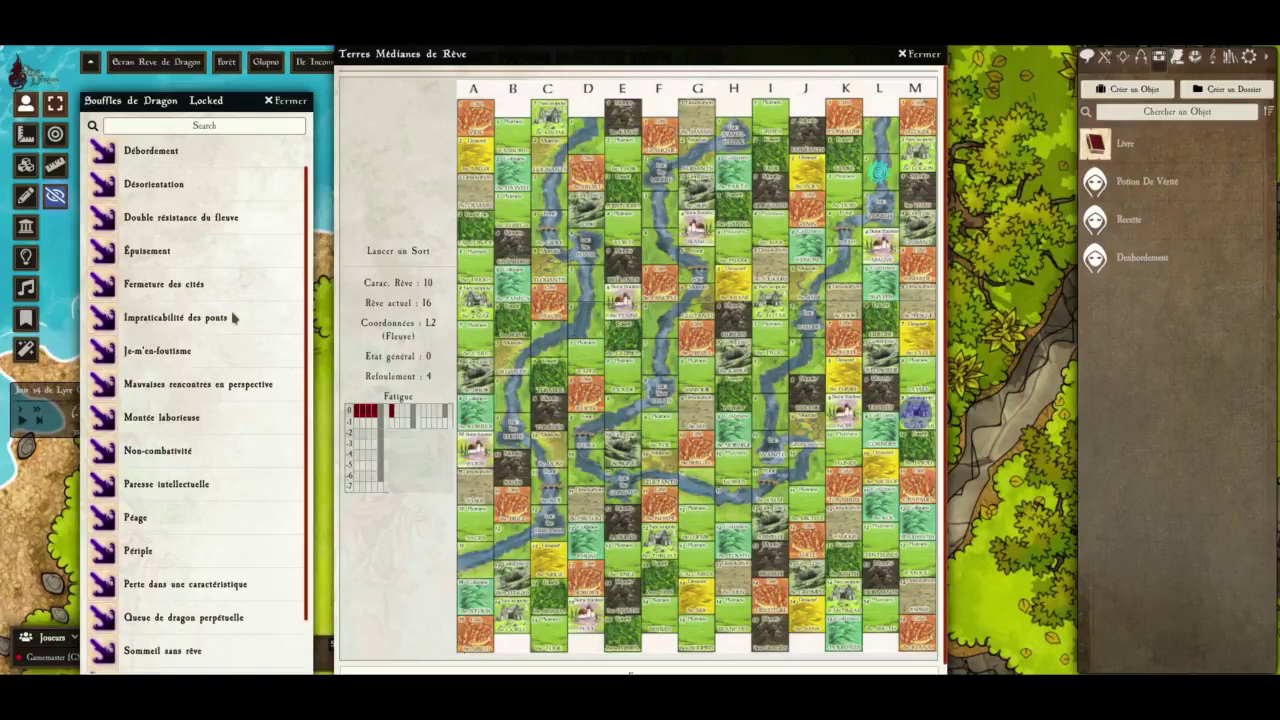
scroll(232, 317, "down", 2)
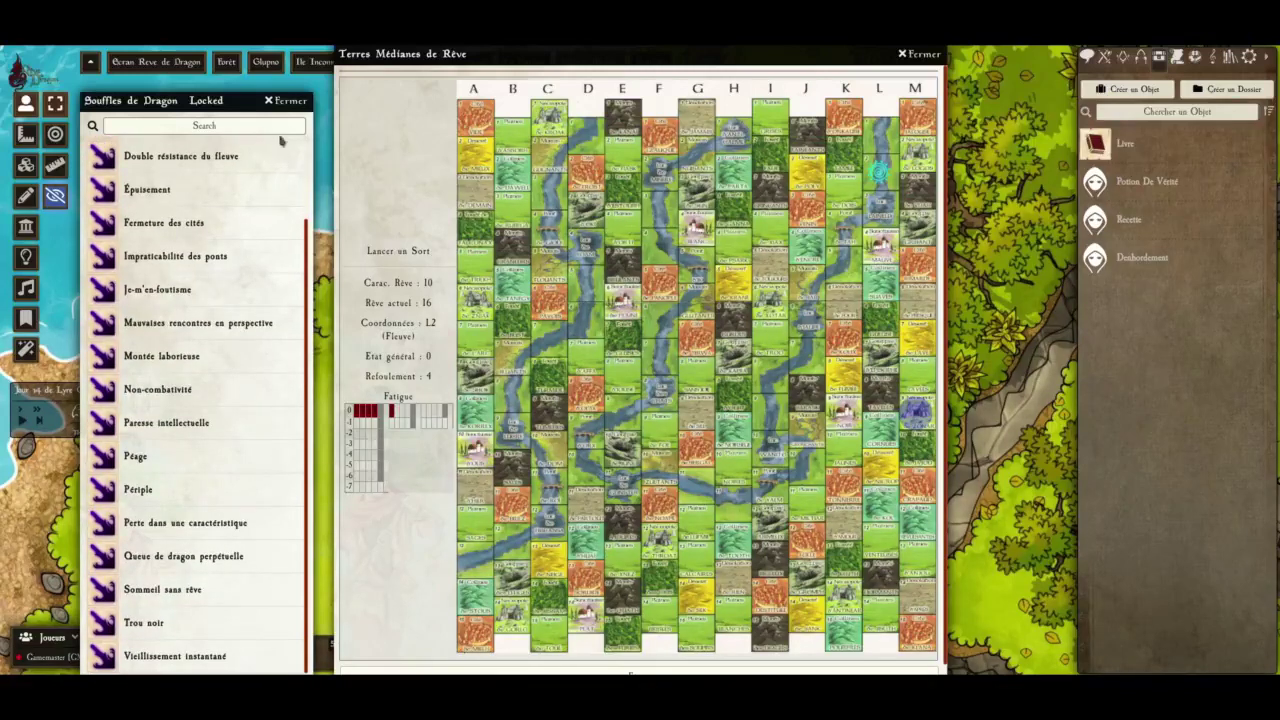
left_click(296, 103)
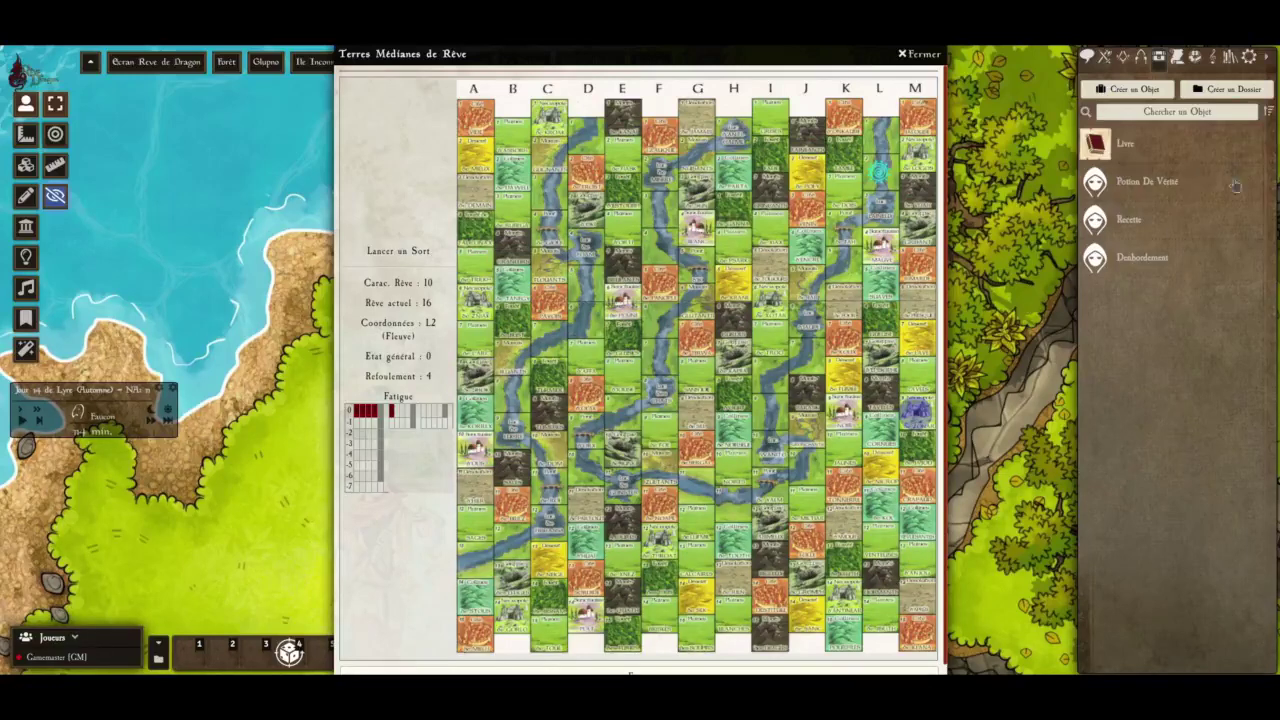
Browse the Têtes de Dragon (Hauts-Rêvants) compendium and close it
left_click(1227, 62)
scroll(1188, 397, "down", 10)
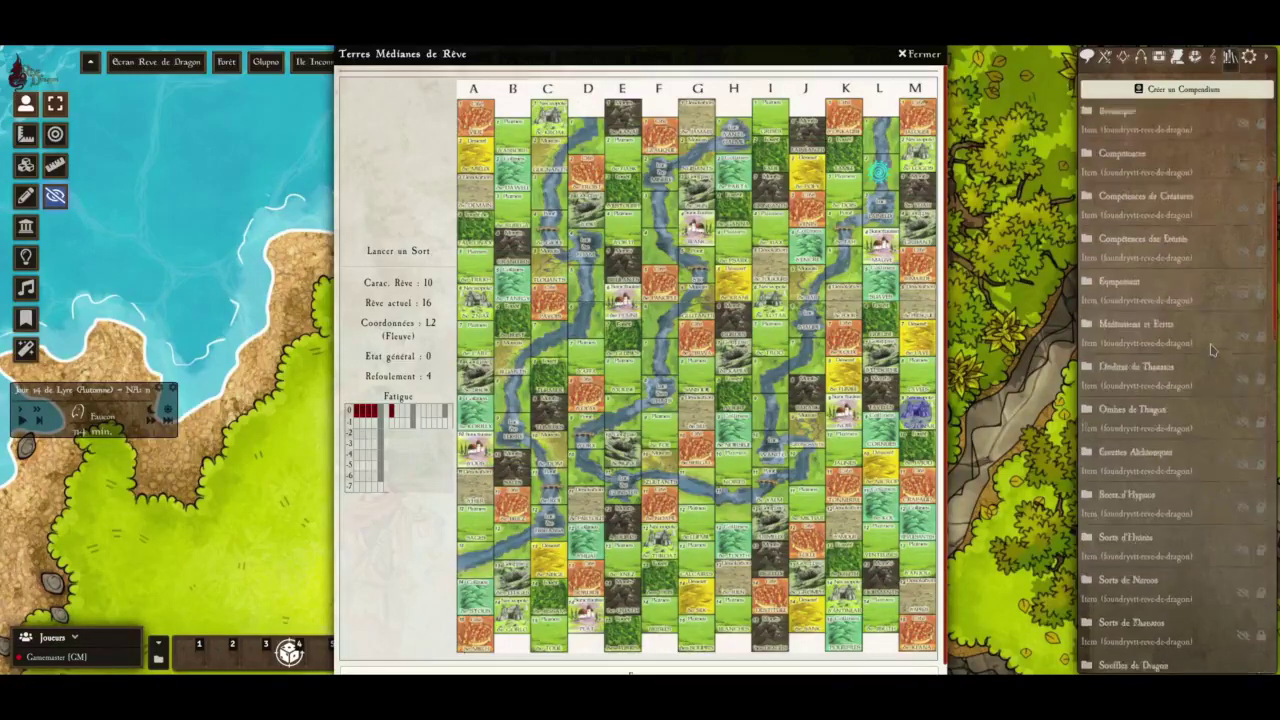
left_click(1176, 366)
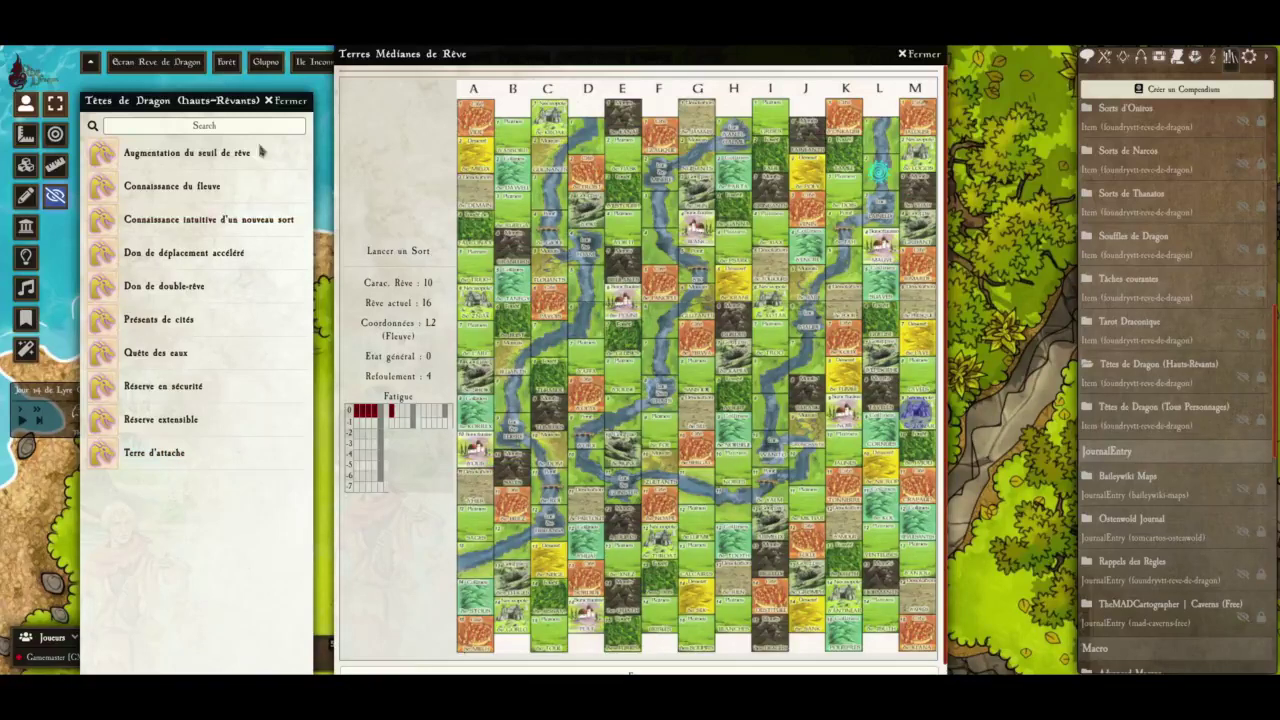
left_click(288, 100)
Browse the Queues de Dragon compendium, read the Mauvaise rencontre en perspective entry, and close both
scroll(1178, 358, "up", 2)
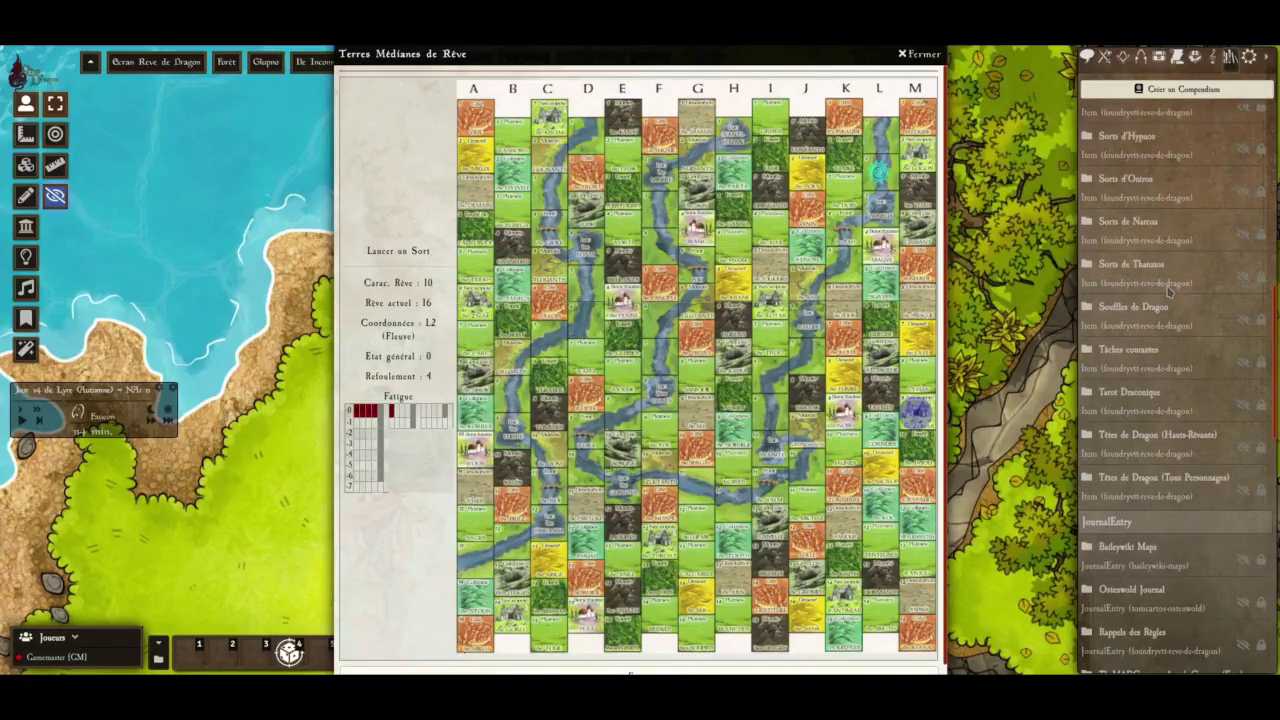
scroll(1168, 290, "up", 4)
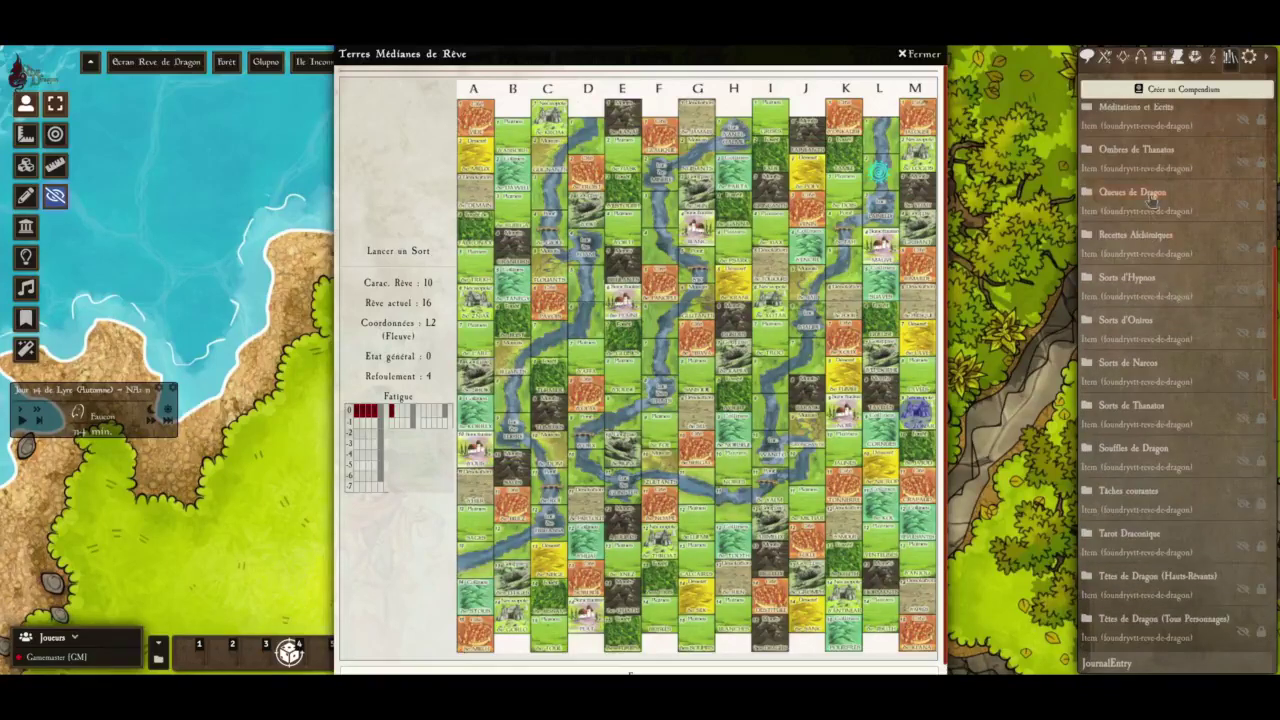
left_click(1150, 199)
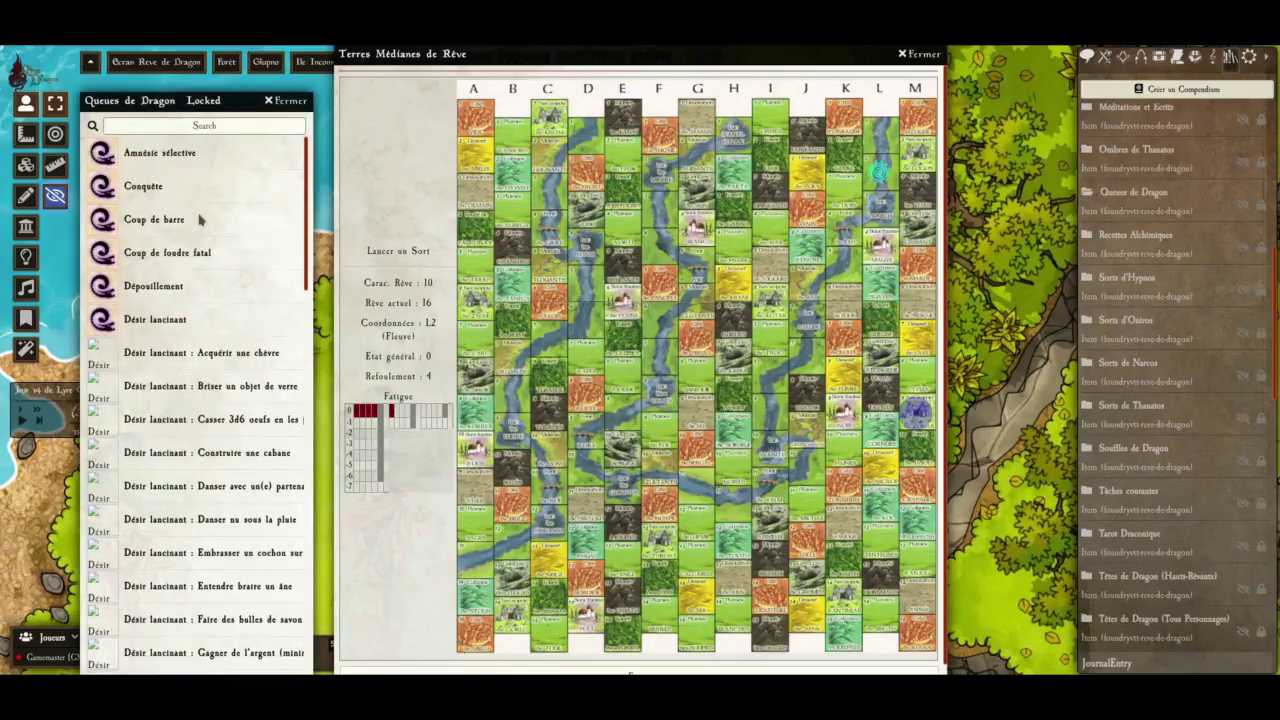
scroll(199, 219, "down", 10)
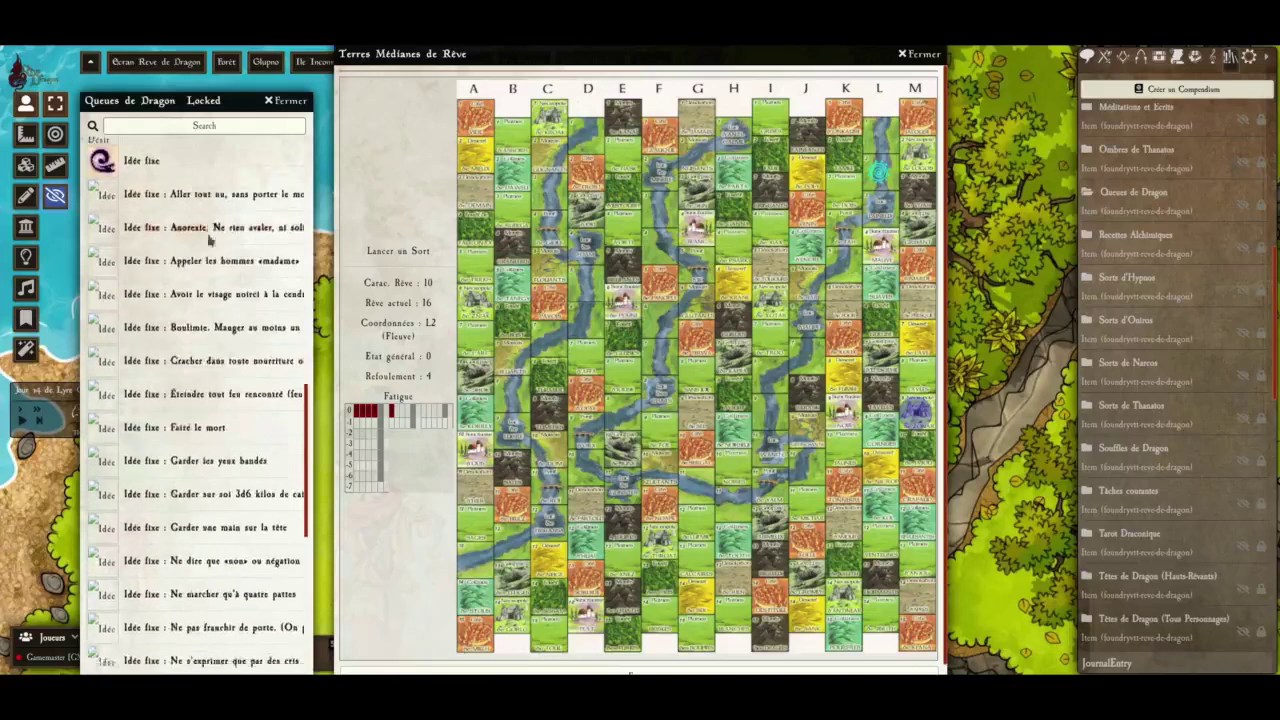
scroll(210, 238, "down", 5)
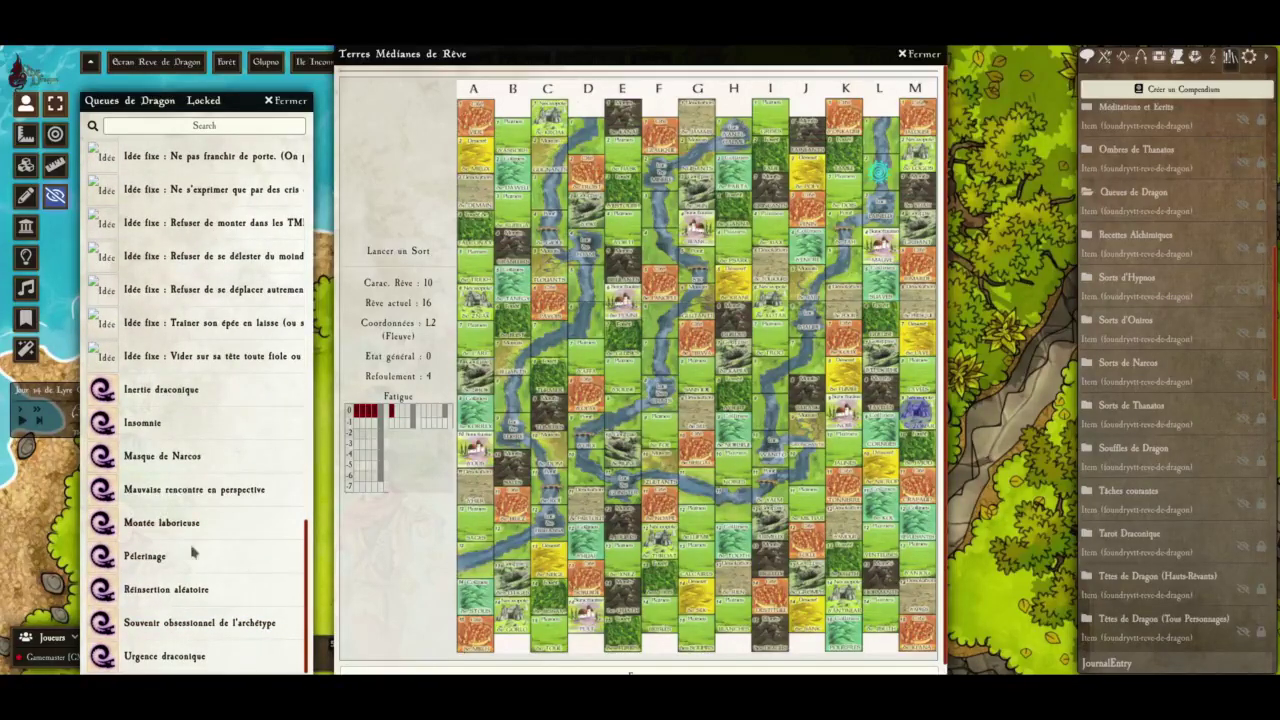
left_click(195, 498)
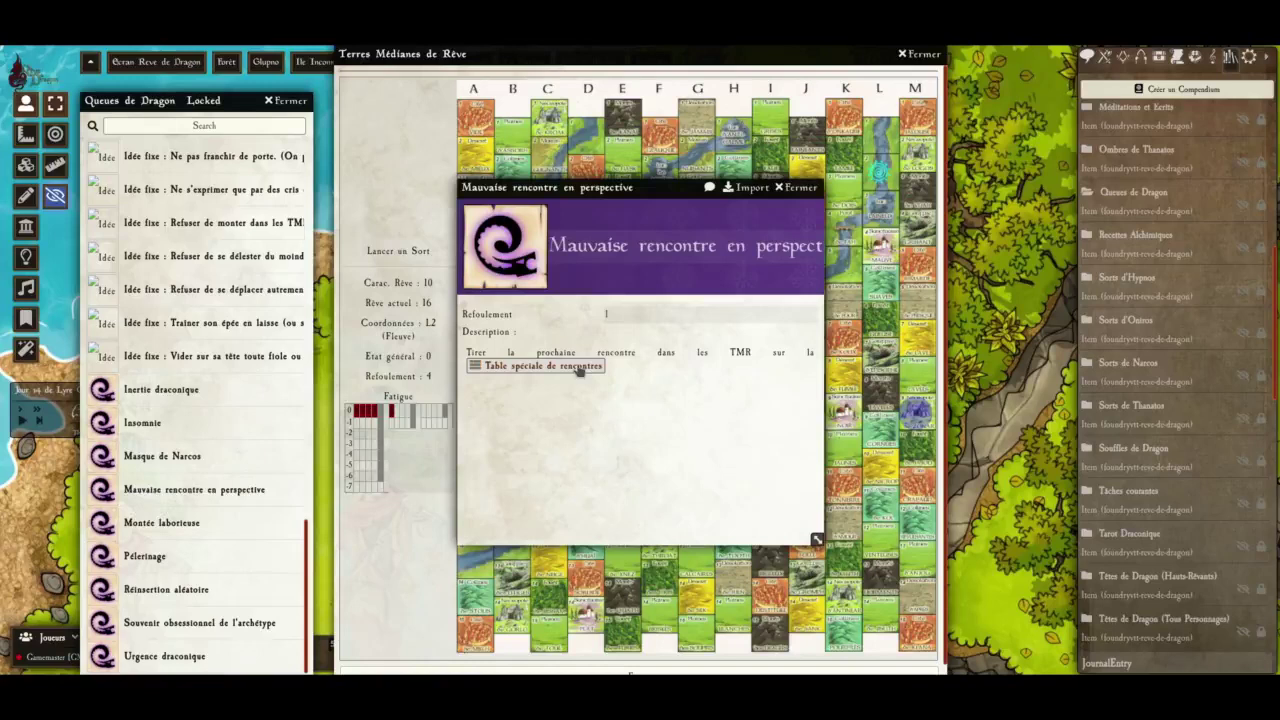
left_click(801, 188)
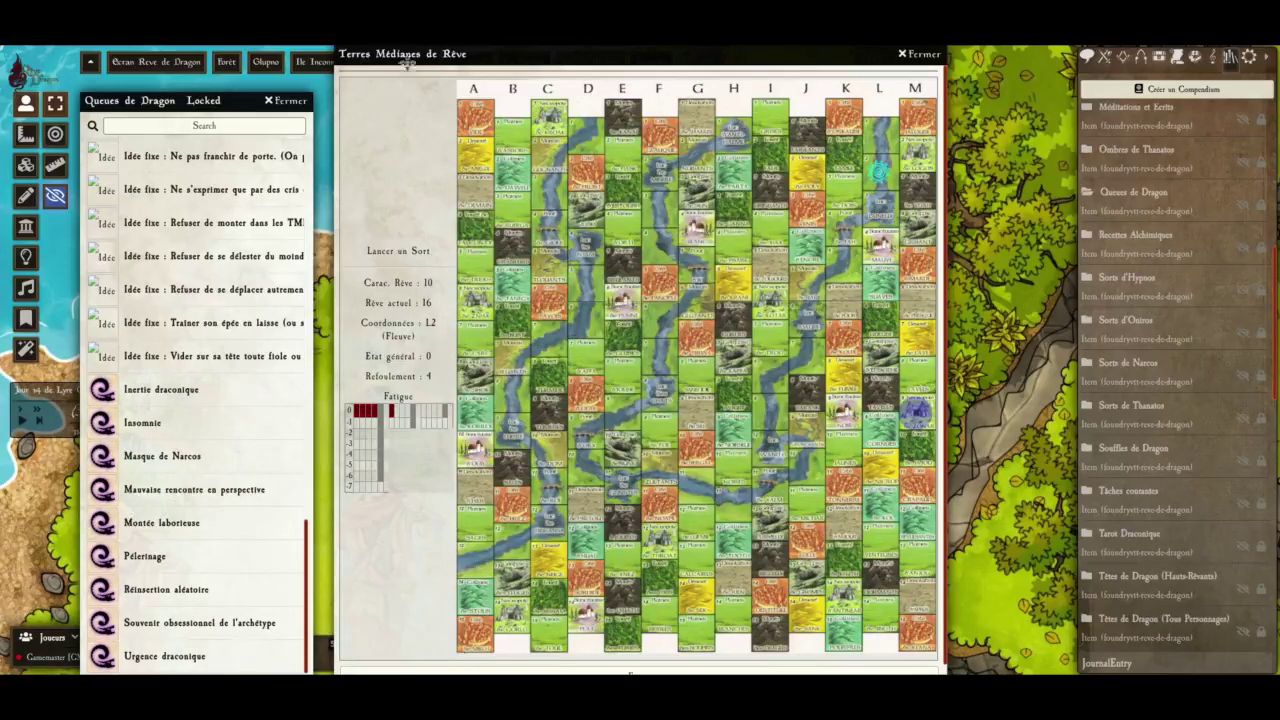
left_click(288, 102)
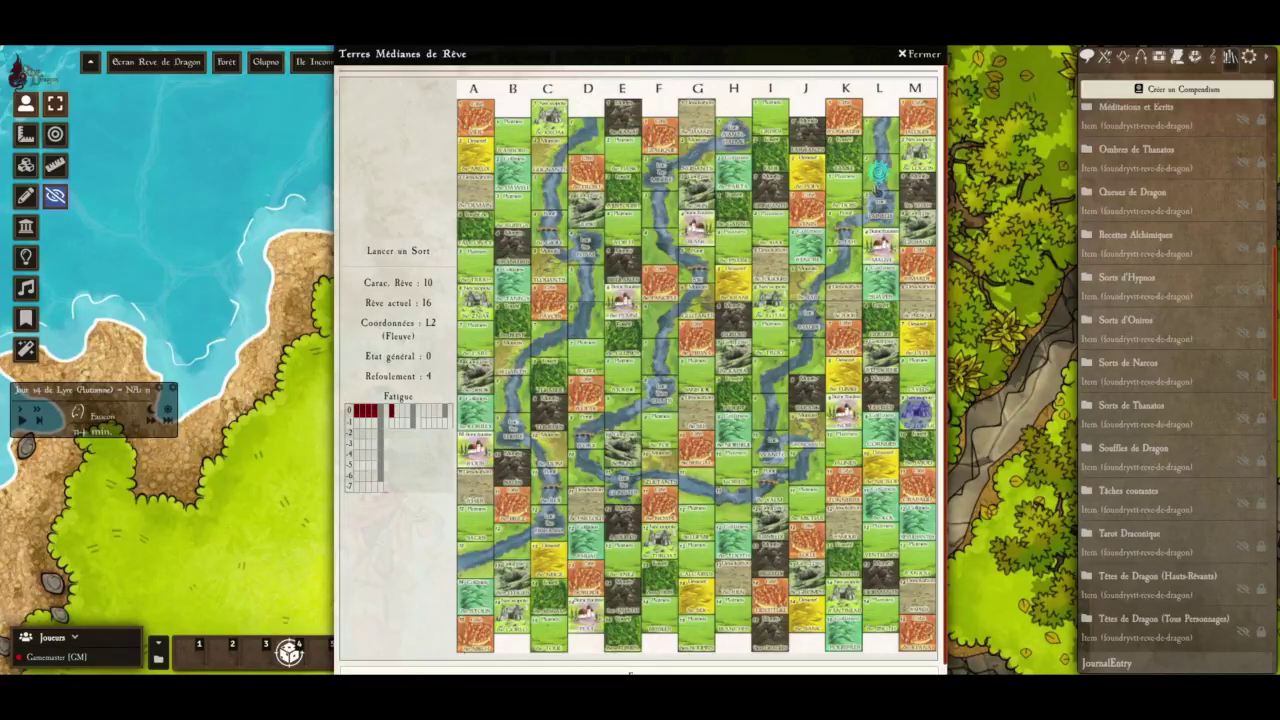
Close the Terres Médianes de Rêve map and open the Méditations et Ecrits compendium
left_click(928, 56)
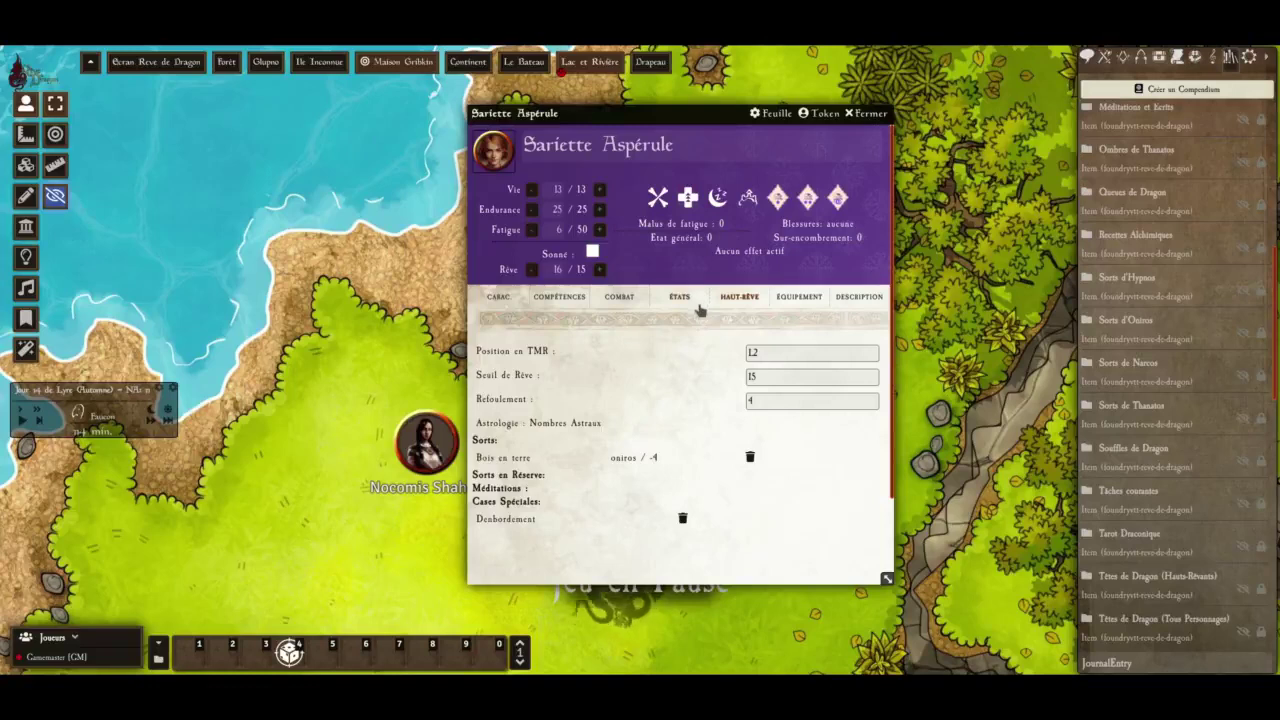
left_click_drag(725, 125, 556, 115)
scroll(1250, 340, "down", 4)
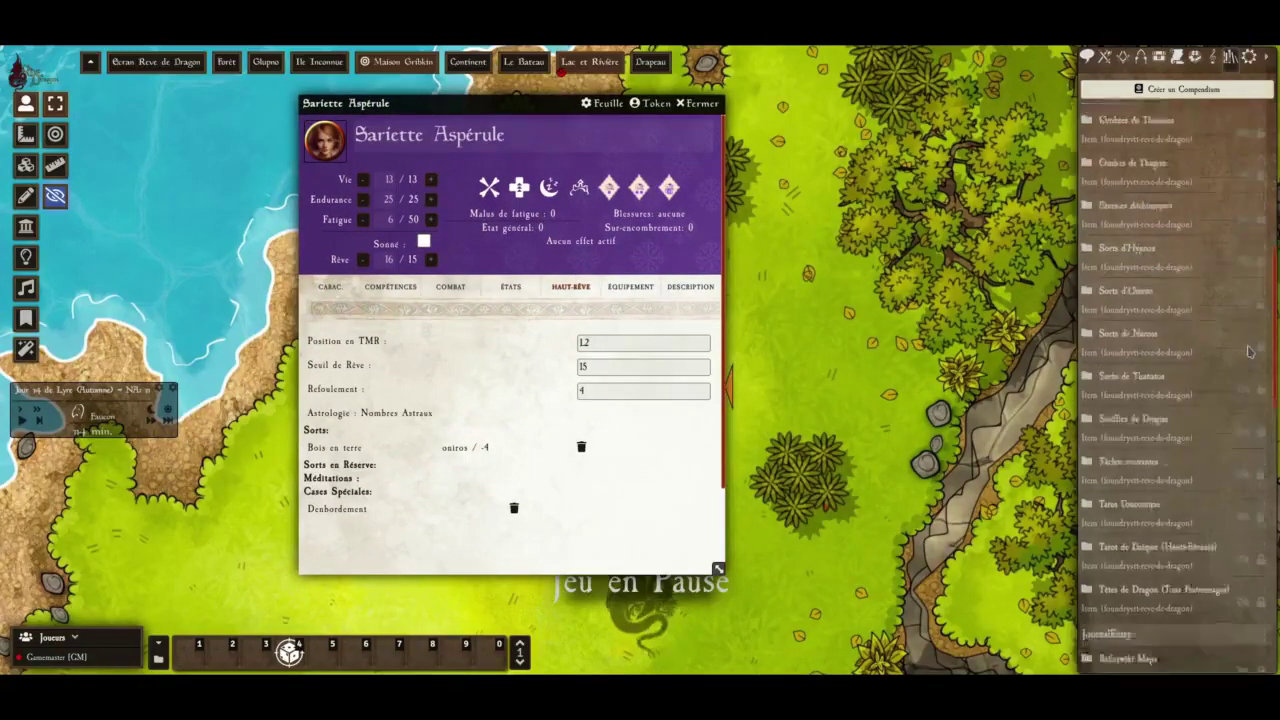
scroll(1243, 356, "up", 4)
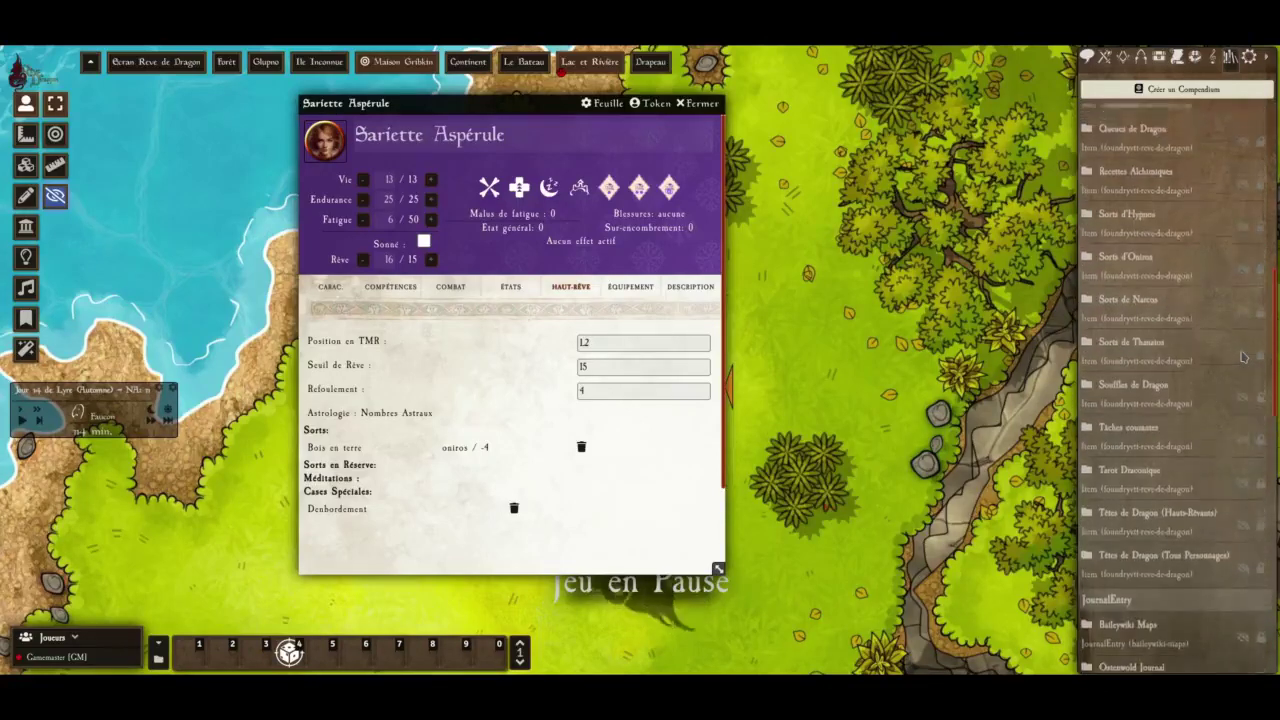
scroll(1243, 356, "up", 1)
scroll(1238, 347, "up", 1)
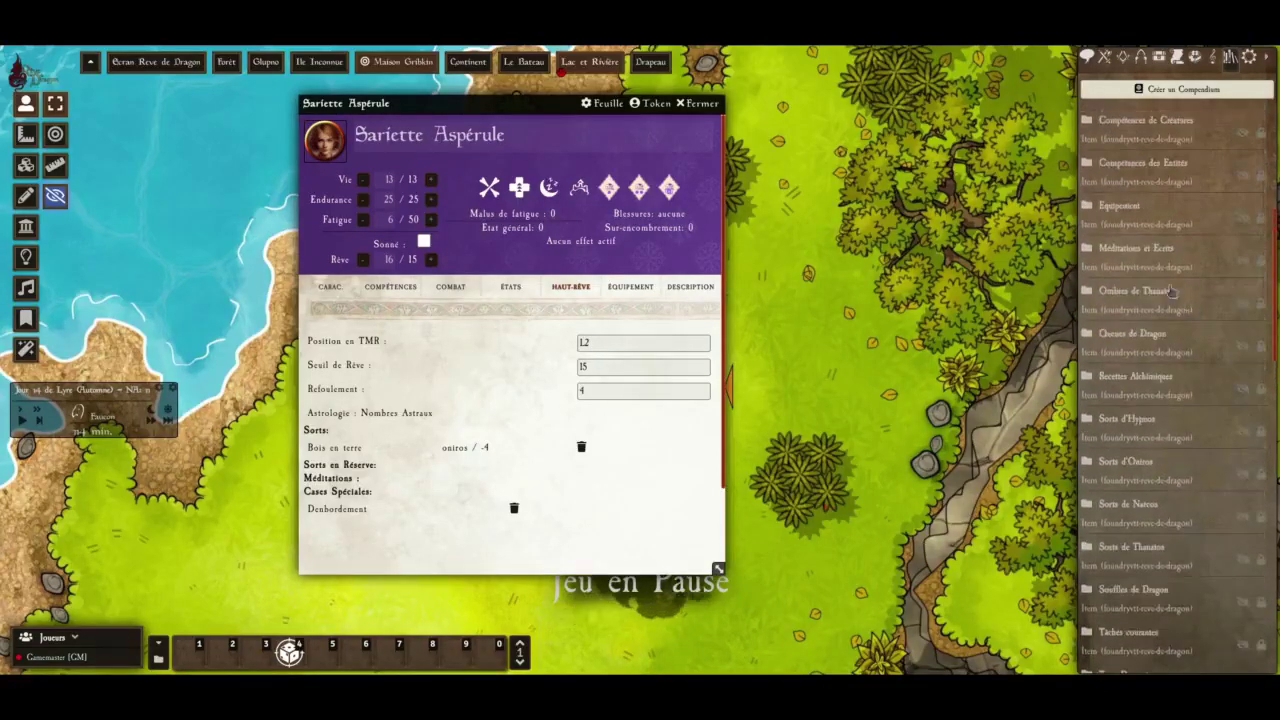
left_click(1158, 250)
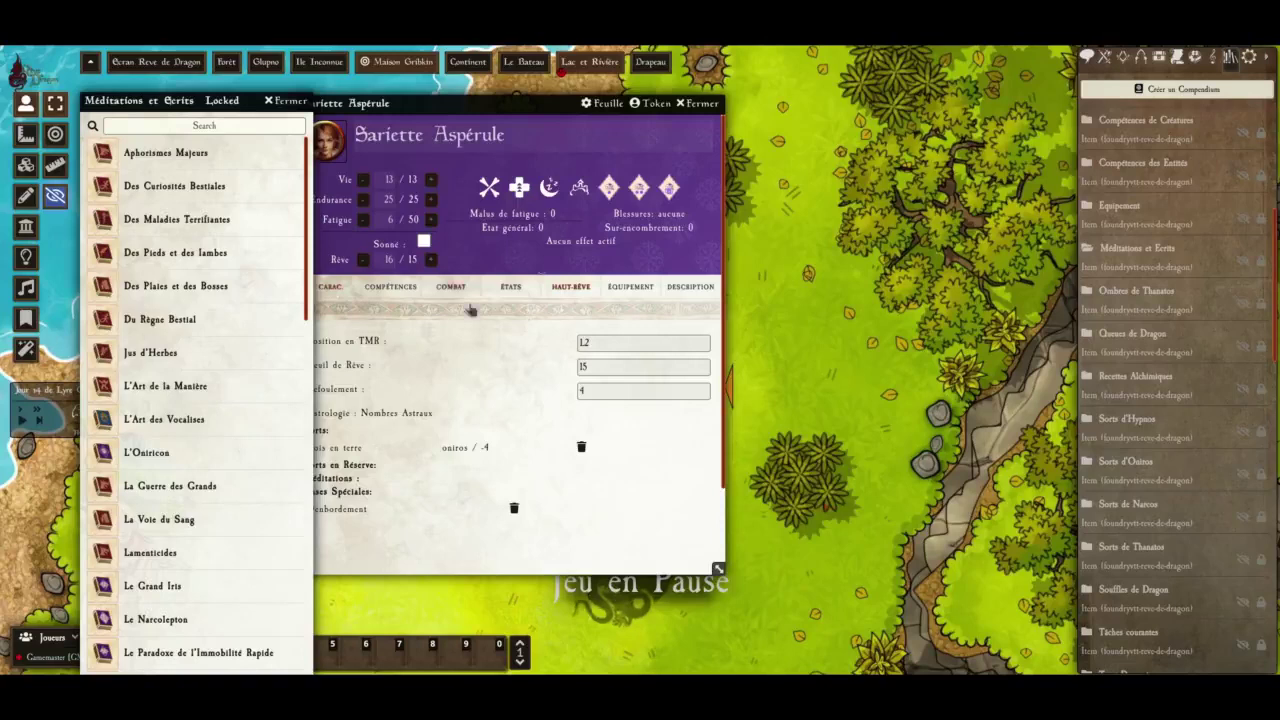
Add Méditation selon Antédar de Bagdol from the compendium to Sariette Aspérule's character sheet
left_click_drag(540, 104, 618, 106)
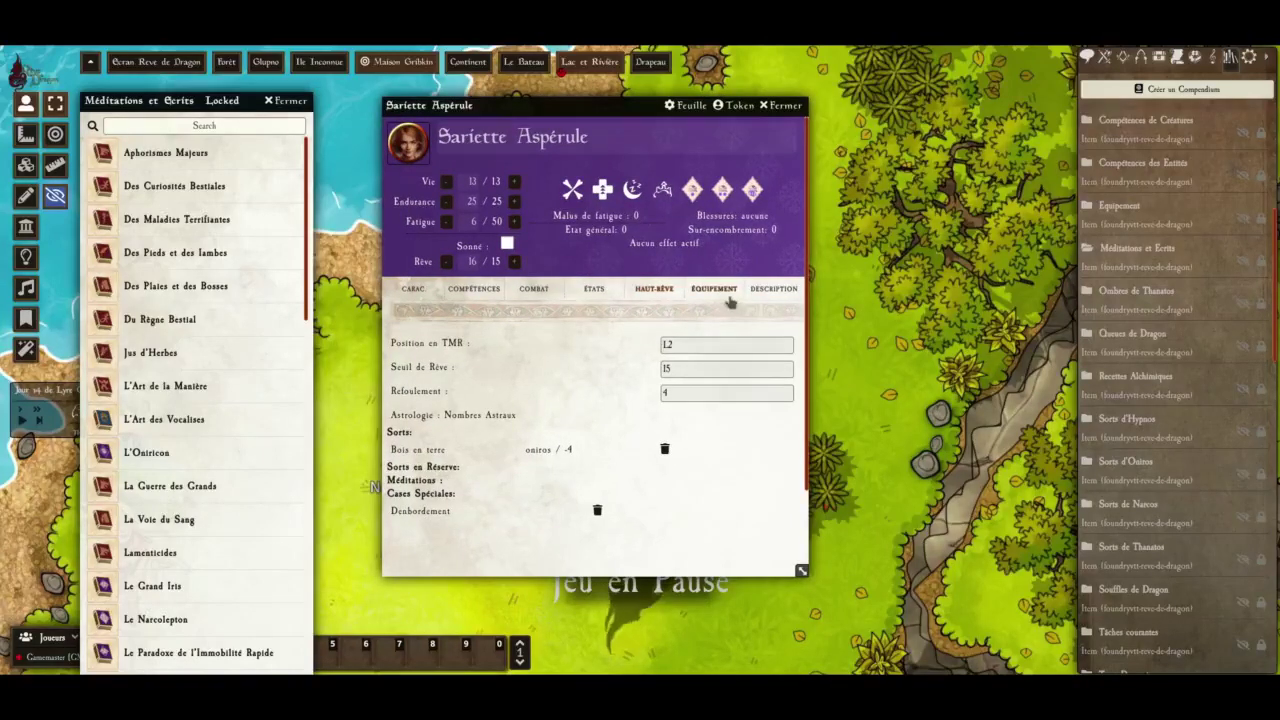
scroll(253, 442, "down", 2)
scroll(253, 442, "down", 4)
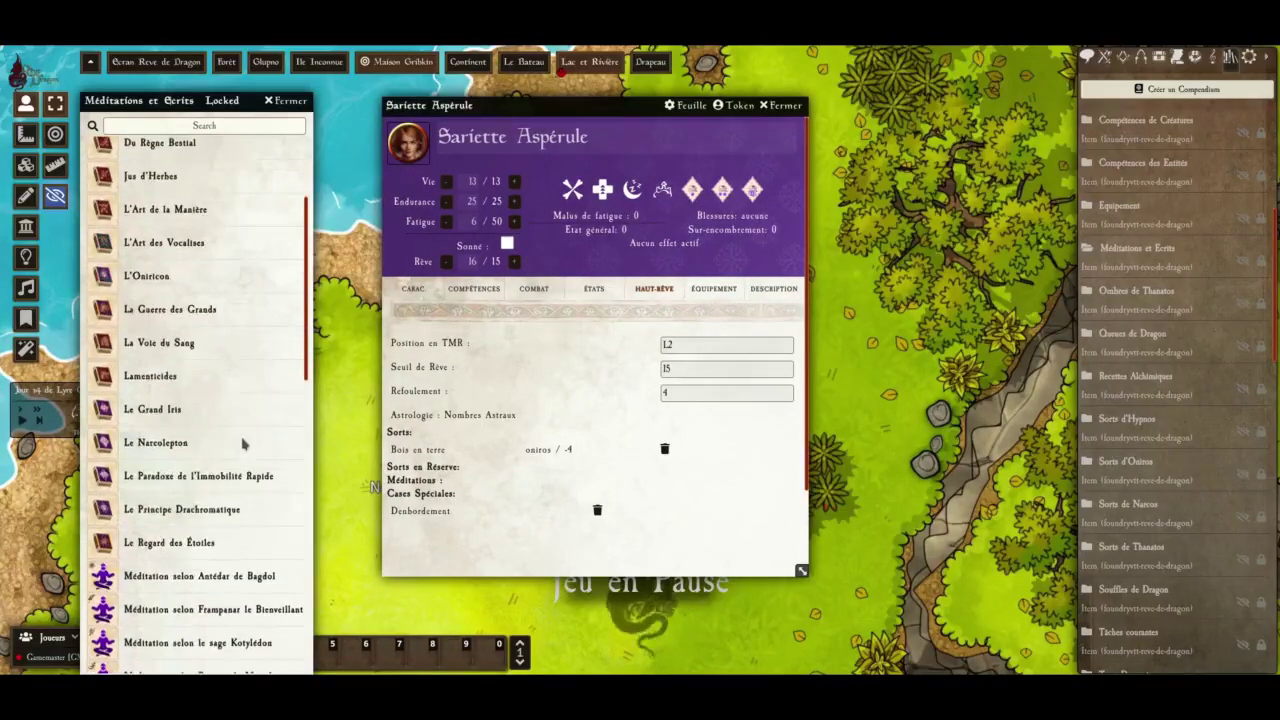
left_click_drag(213, 368, 470, 495)
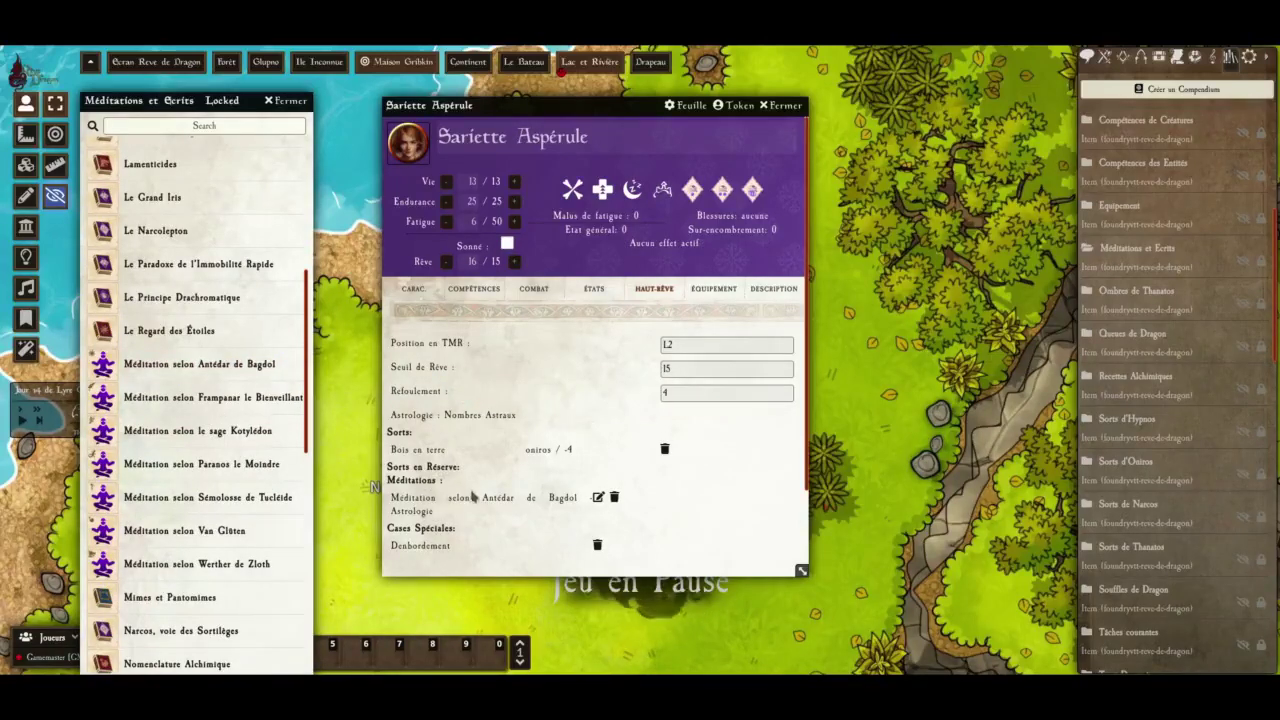
Review the details of Méditation selon Antédar de Bagdol, close them, and bring up its meditation roll
left_click(598, 497)
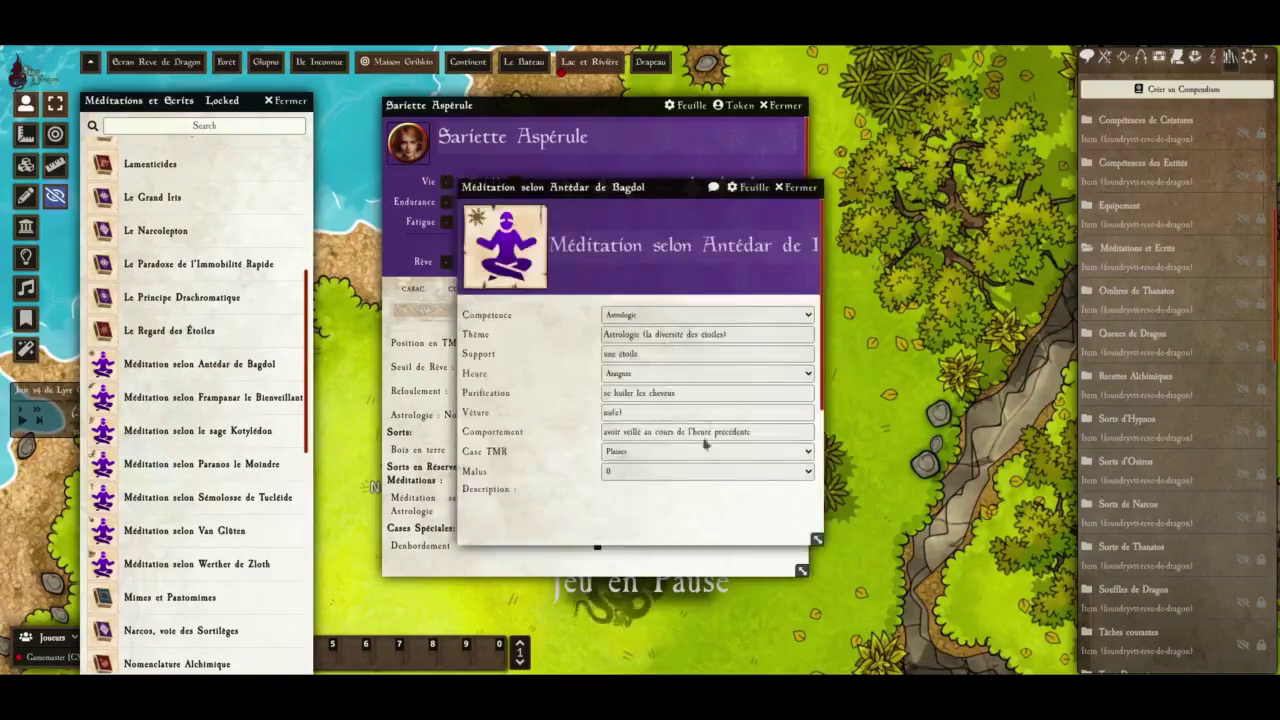
left_click(797, 187)
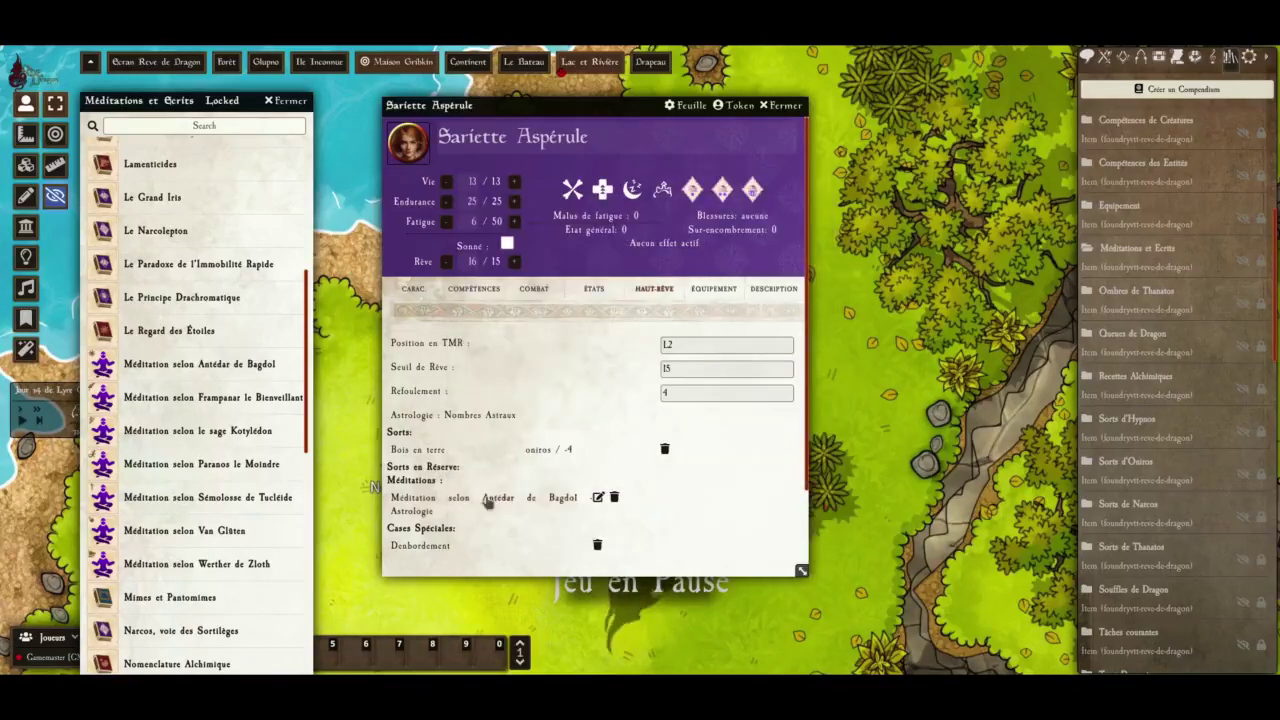
left_click(487, 499)
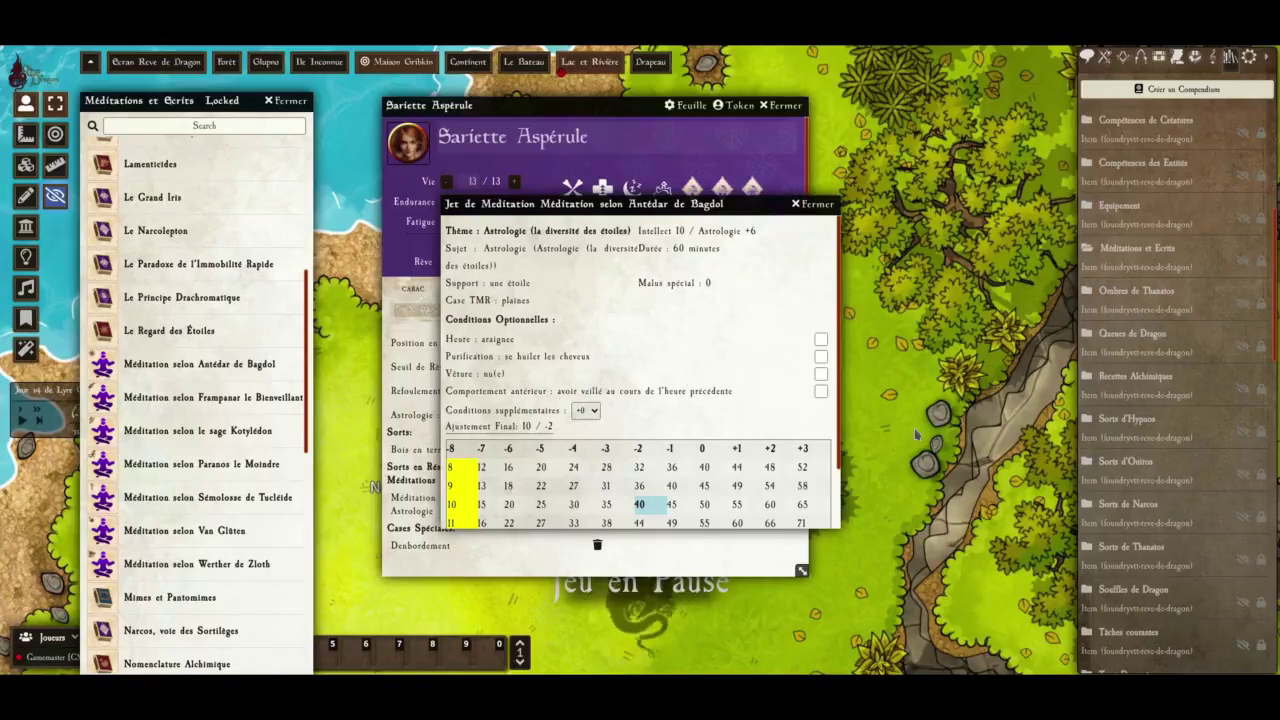
Try out the hour, purification, clothing and prior behaviour conditions on the meditation roll, clearing all four again
left_click(821, 339)
left_click(821, 356)
left_click(821, 373)
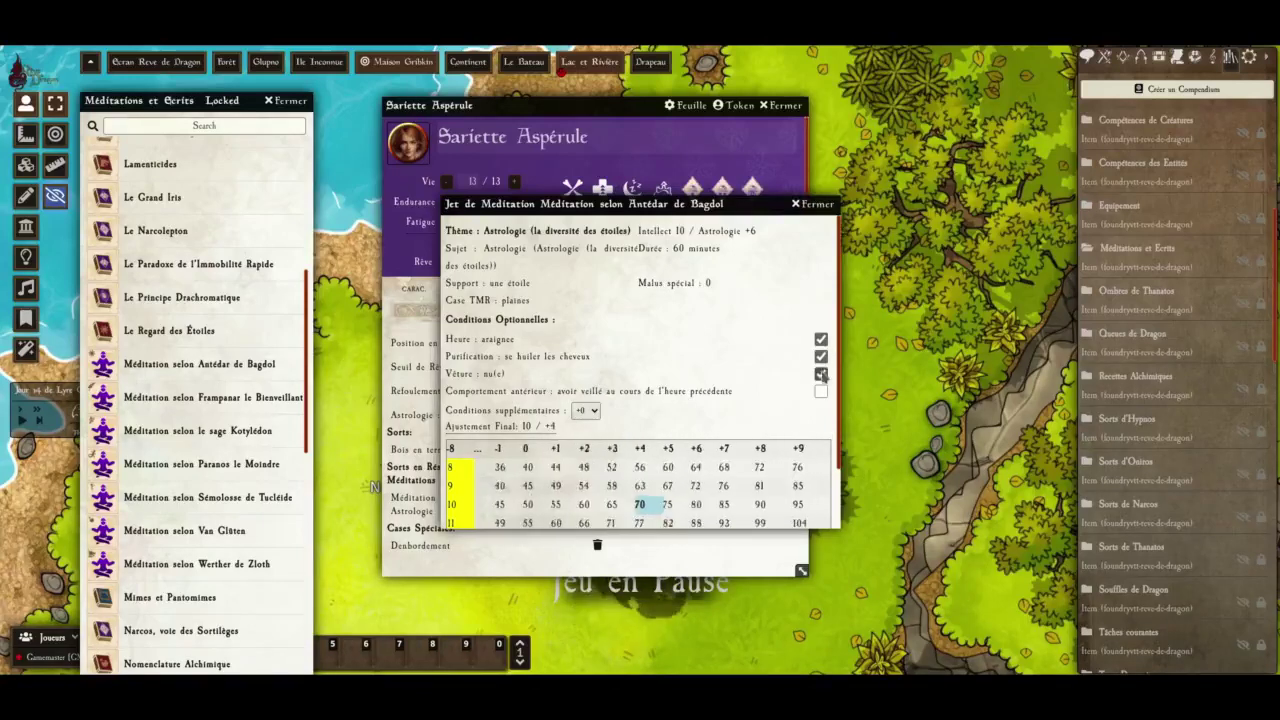
left_click(821, 390)
left_click(821, 390)
left_click(821, 373)
left_click(821, 356)
left_click(821, 339)
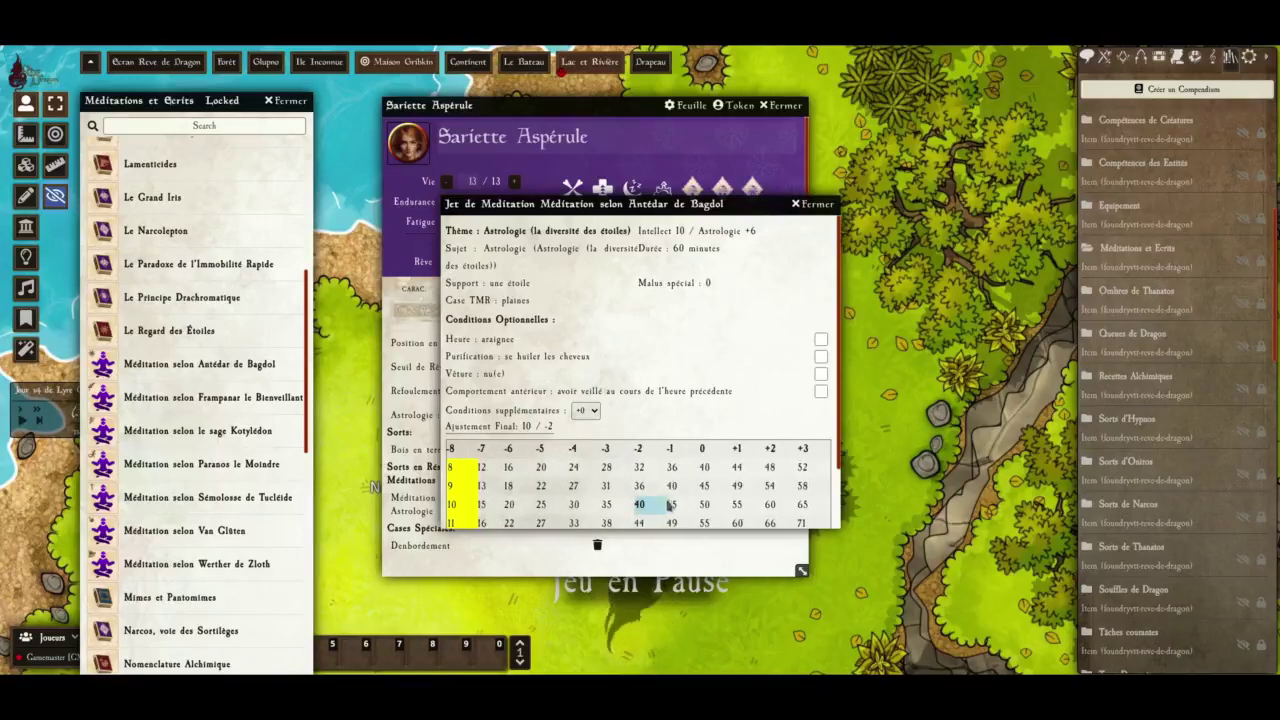
Make the meditation roll without any optional condition and show its result in the chat
scroll(714, 428, "down", 2)
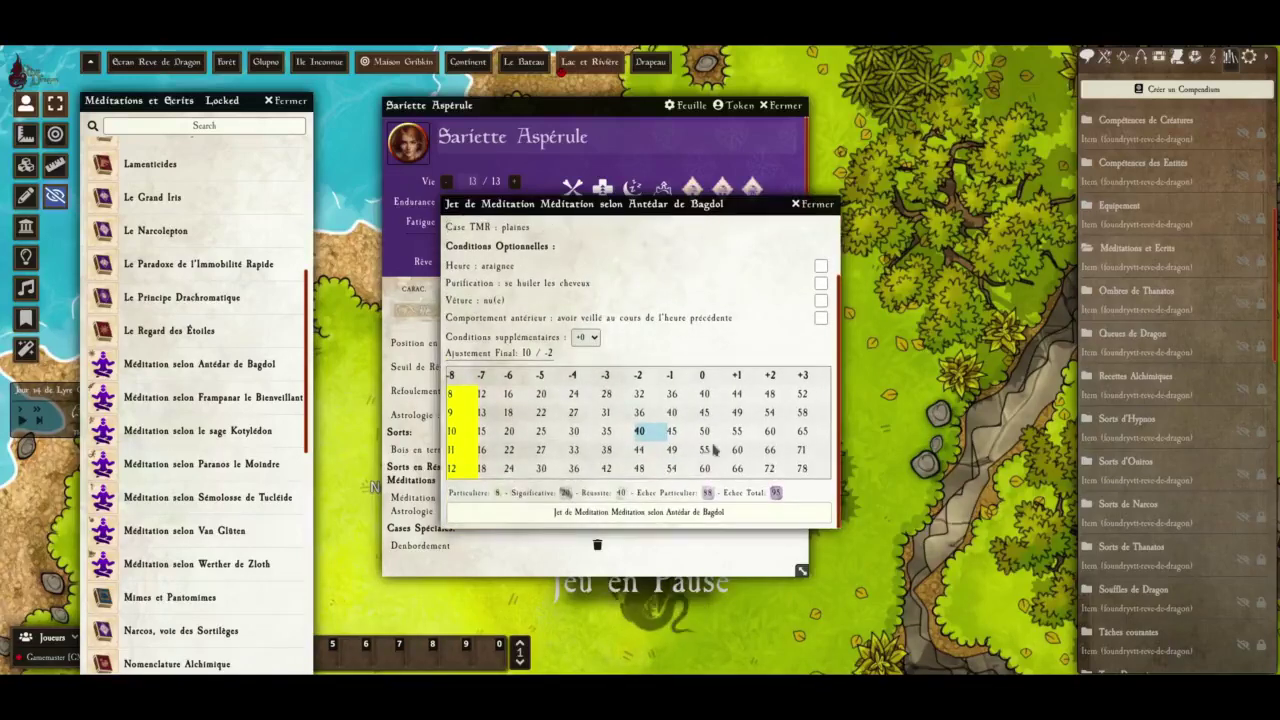
left_click(679, 516)
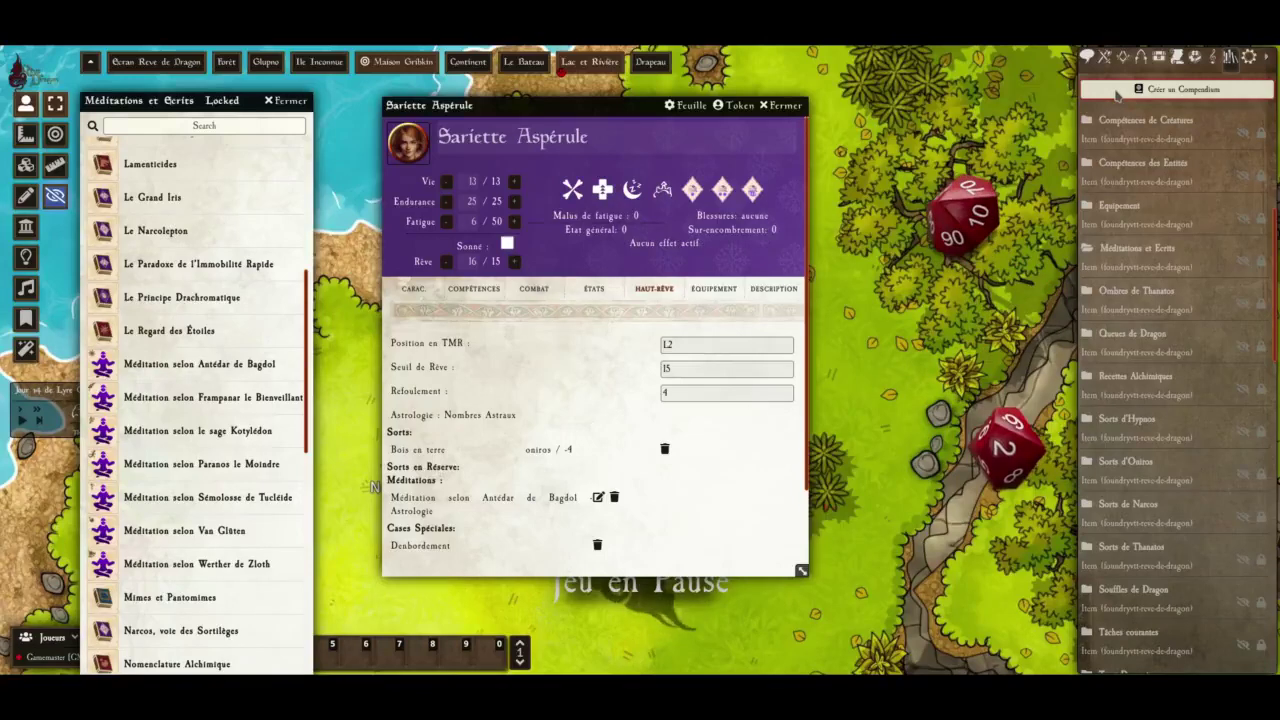
left_click(1087, 57)
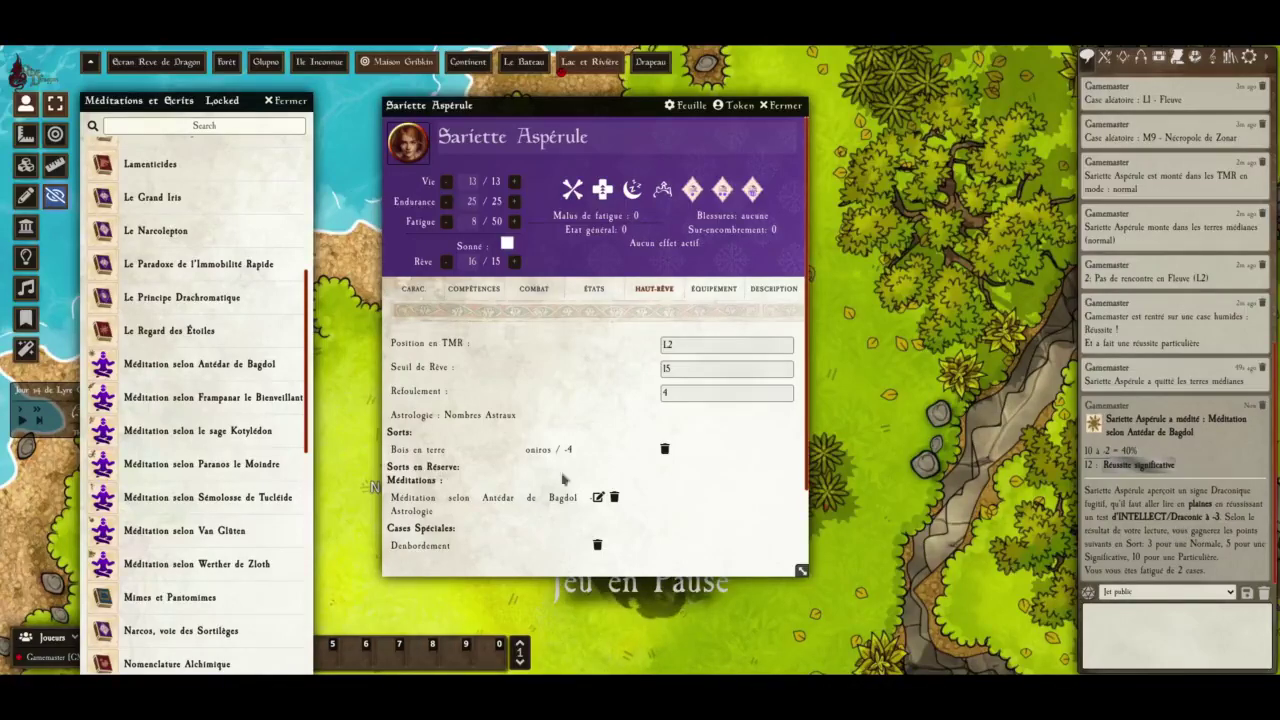
Close the Méditations et Ecrits compendium and open the Recettes Alchimiques compendium
scroll(255, 420, "down", 5)
scroll(251, 428, "up", 15)
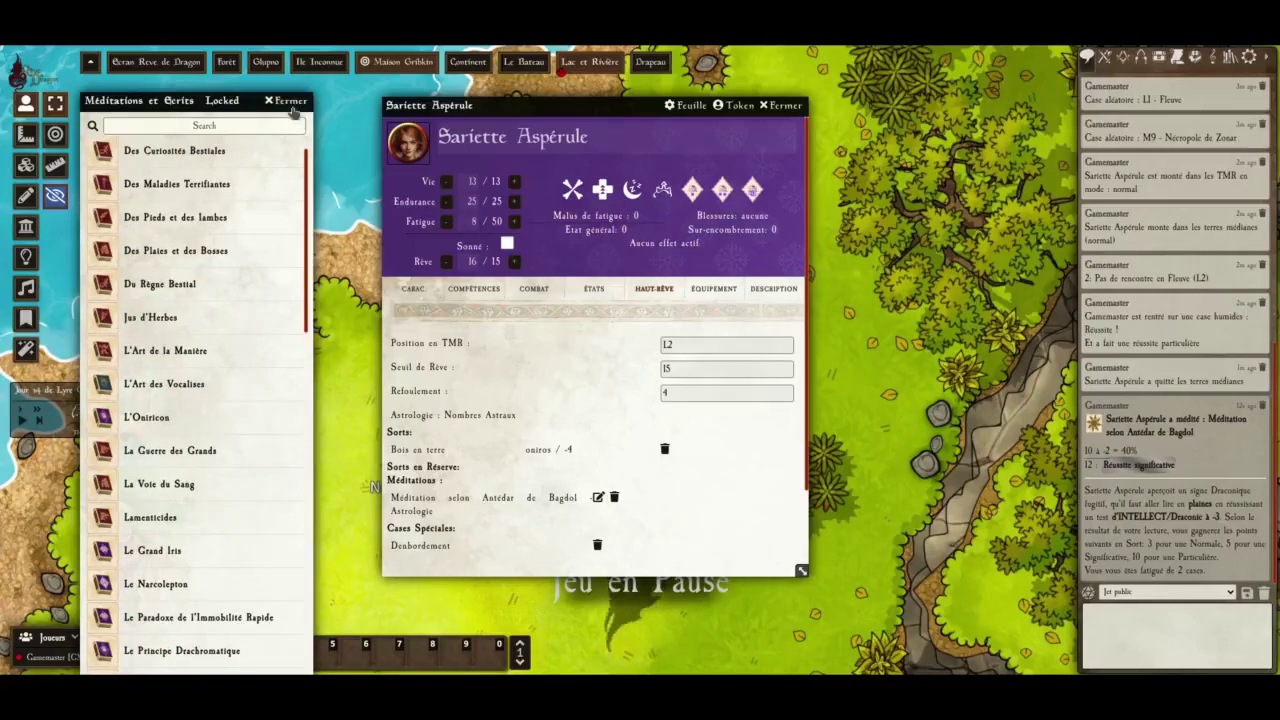
left_click(290, 101)
left_click(1227, 58)
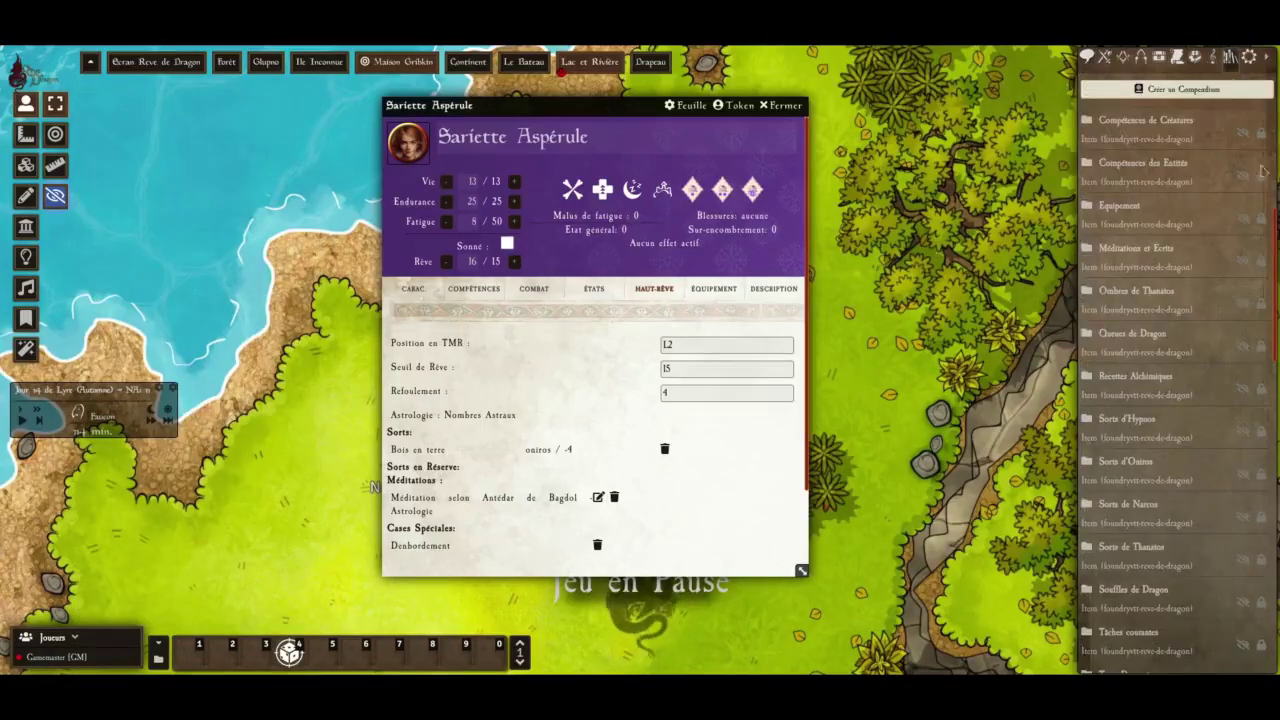
scroll(1216, 205, "down", 2)
left_click(1158, 309)
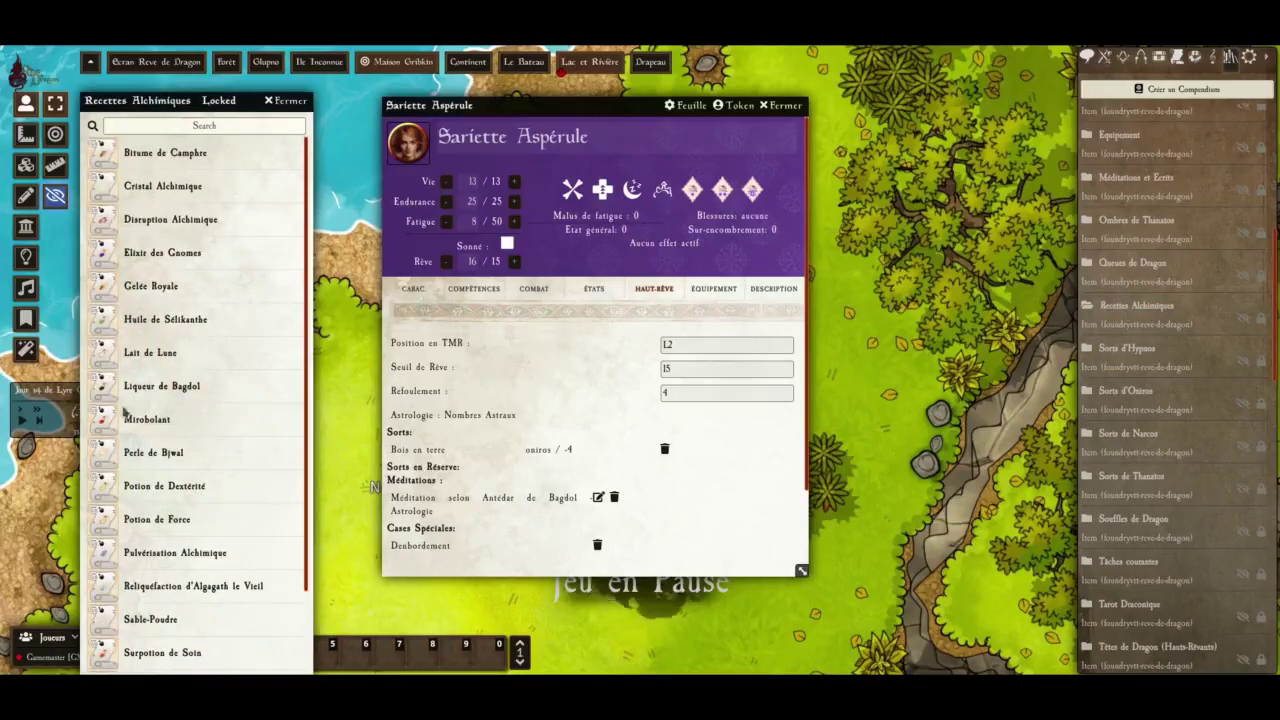
Add the Potion de Dextérité recipe from the compendium to Sariette Aspérule's character sheet
left_click(708, 292)
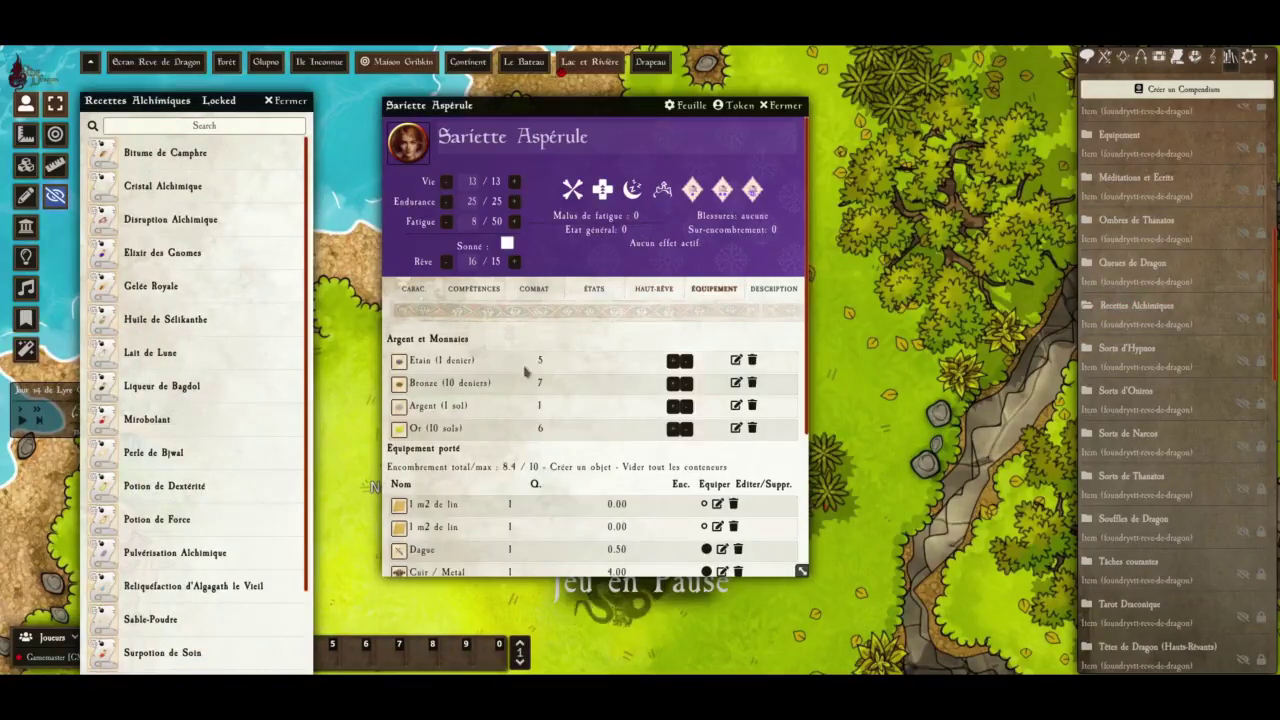
left_click(645, 296)
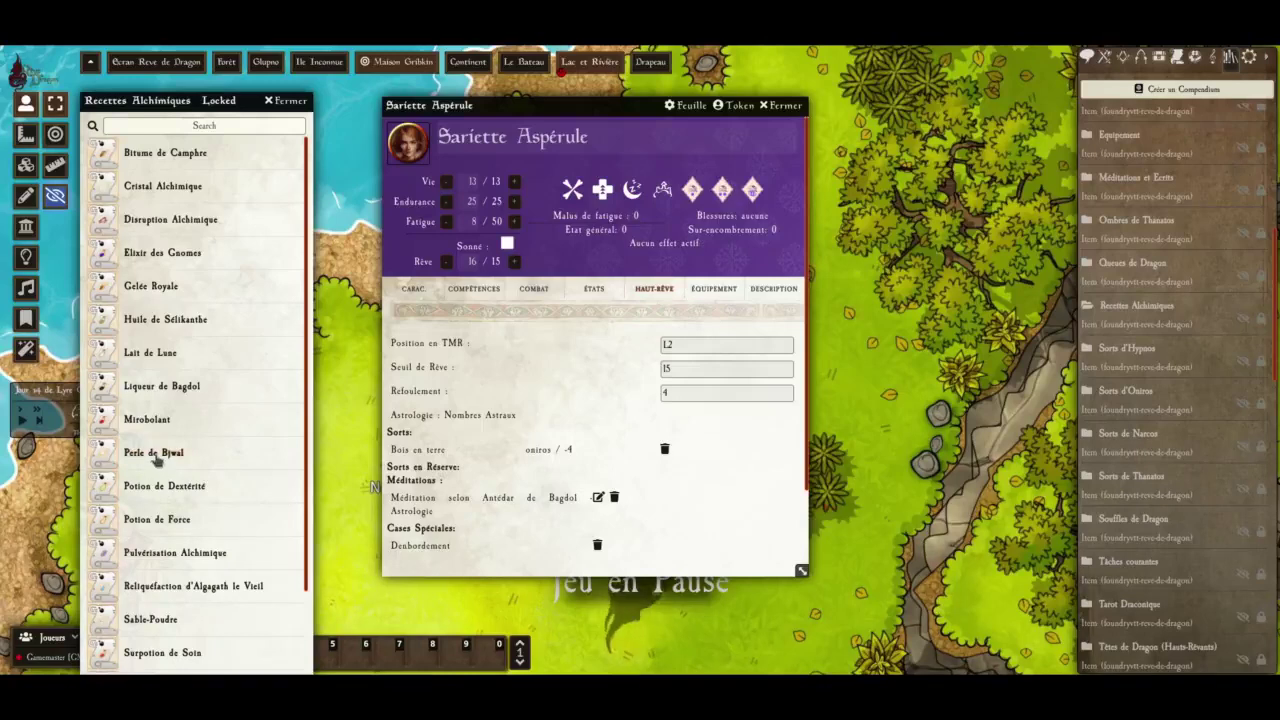
left_click_drag(156, 490, 577, 481)
Look through the Haut-Rêve, Équipement, États and Description sections of the character sheet for the added recipe
scroll(577, 481, "down", 2)
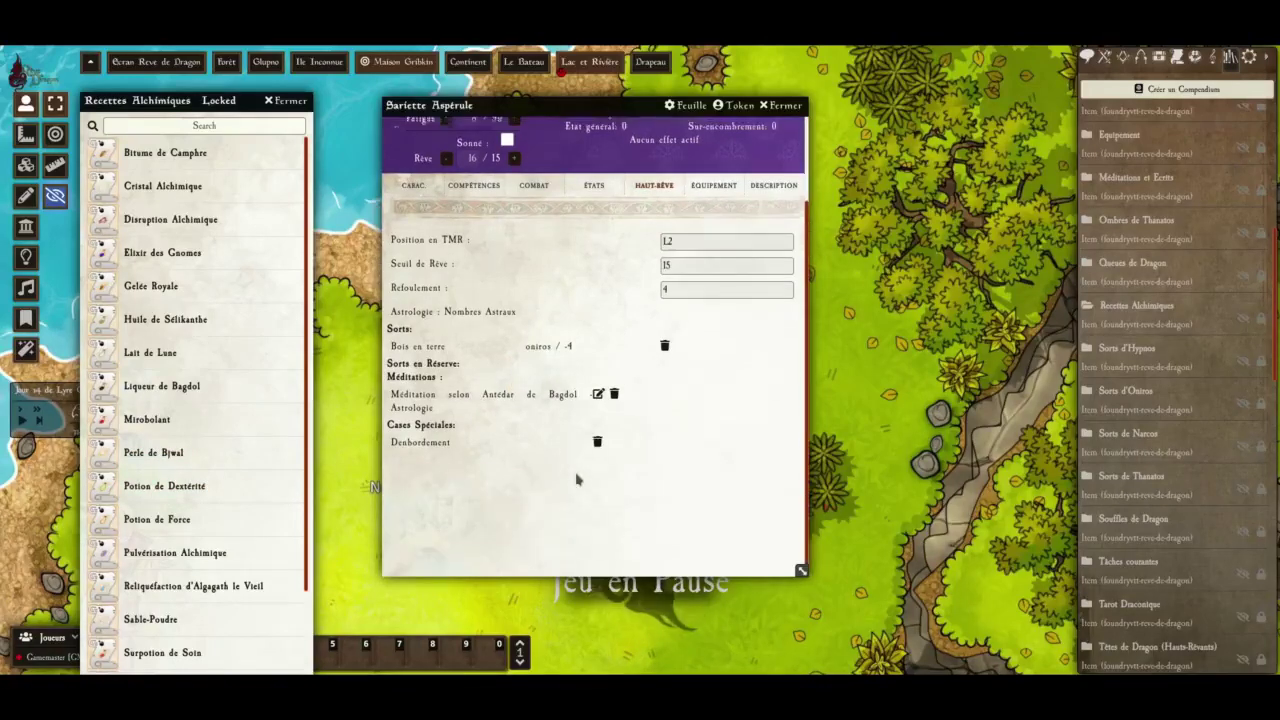
left_click(714, 184)
scroll(652, 286, "down", 2)
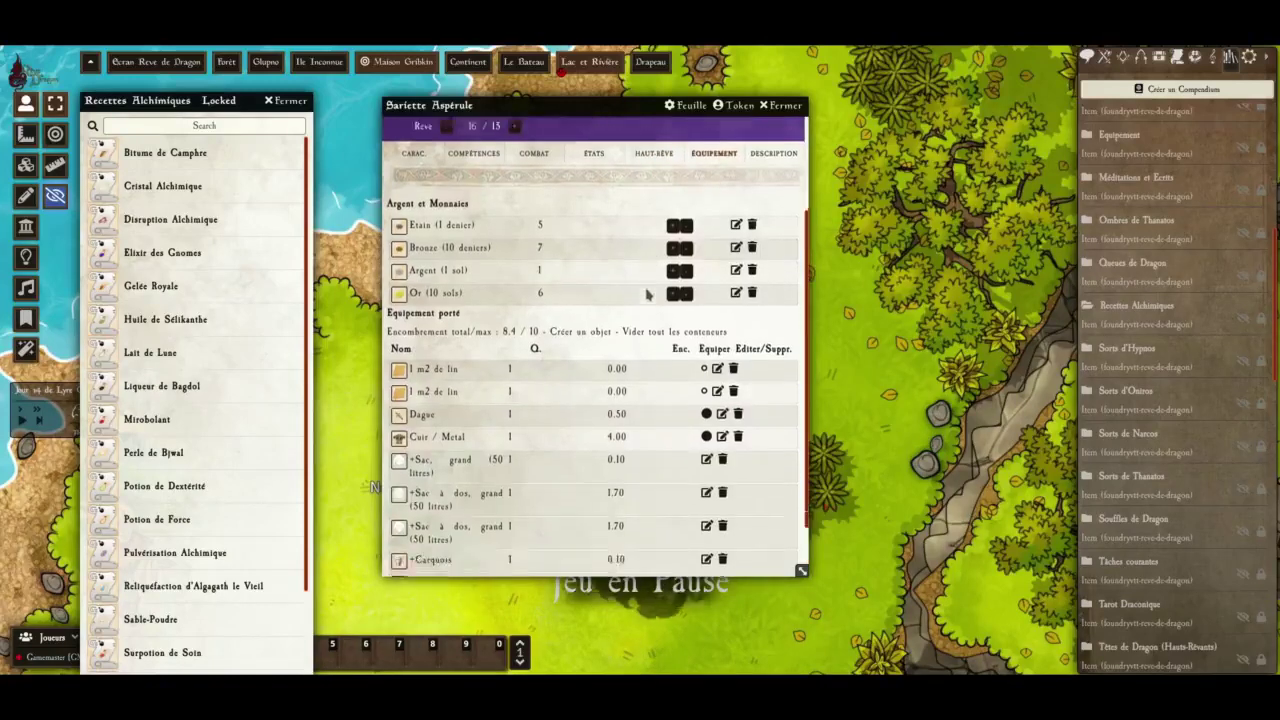
scroll(560, 320, "up", 4)
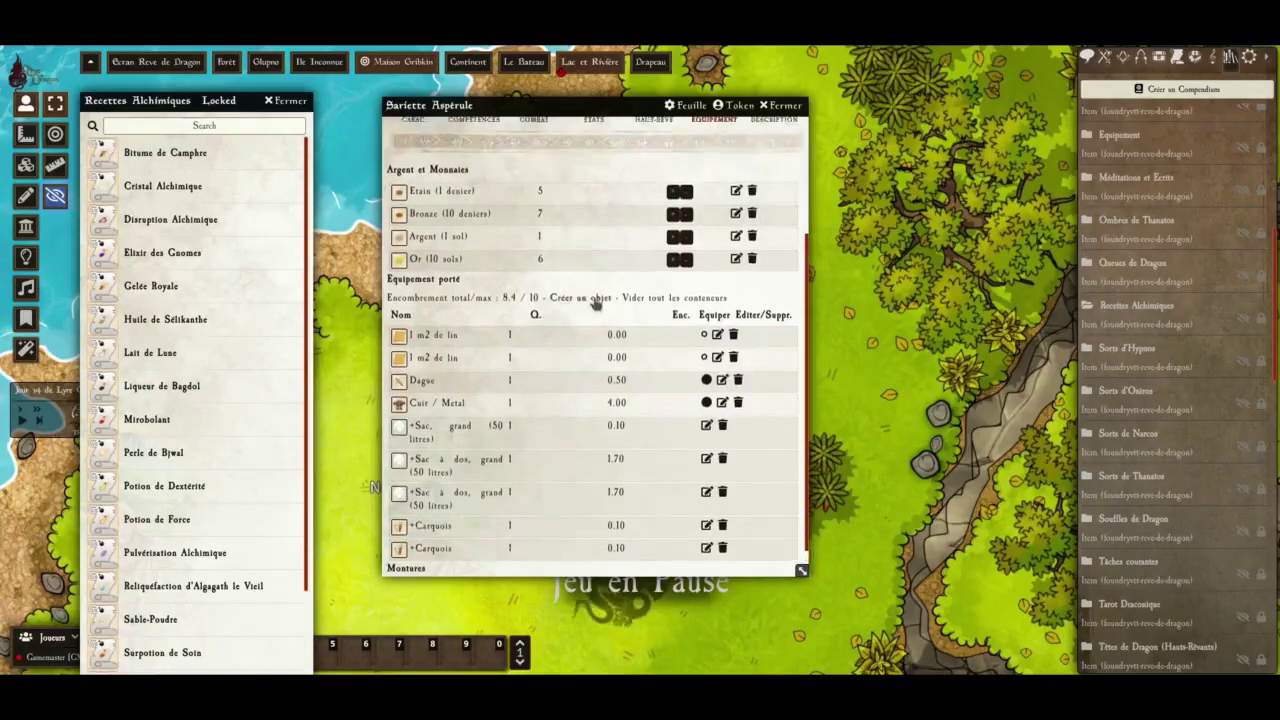
left_click(594, 288)
scroll(583, 335, "down", 5)
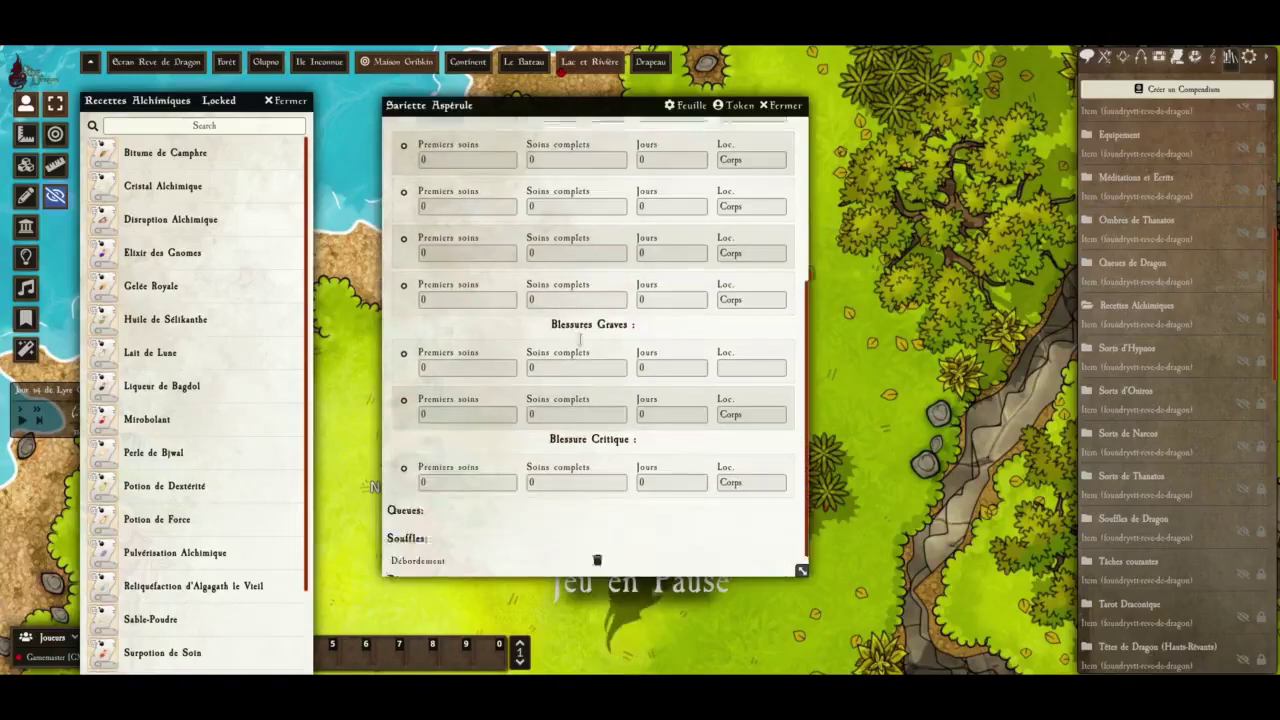
scroll(651, 203, "up", 5)
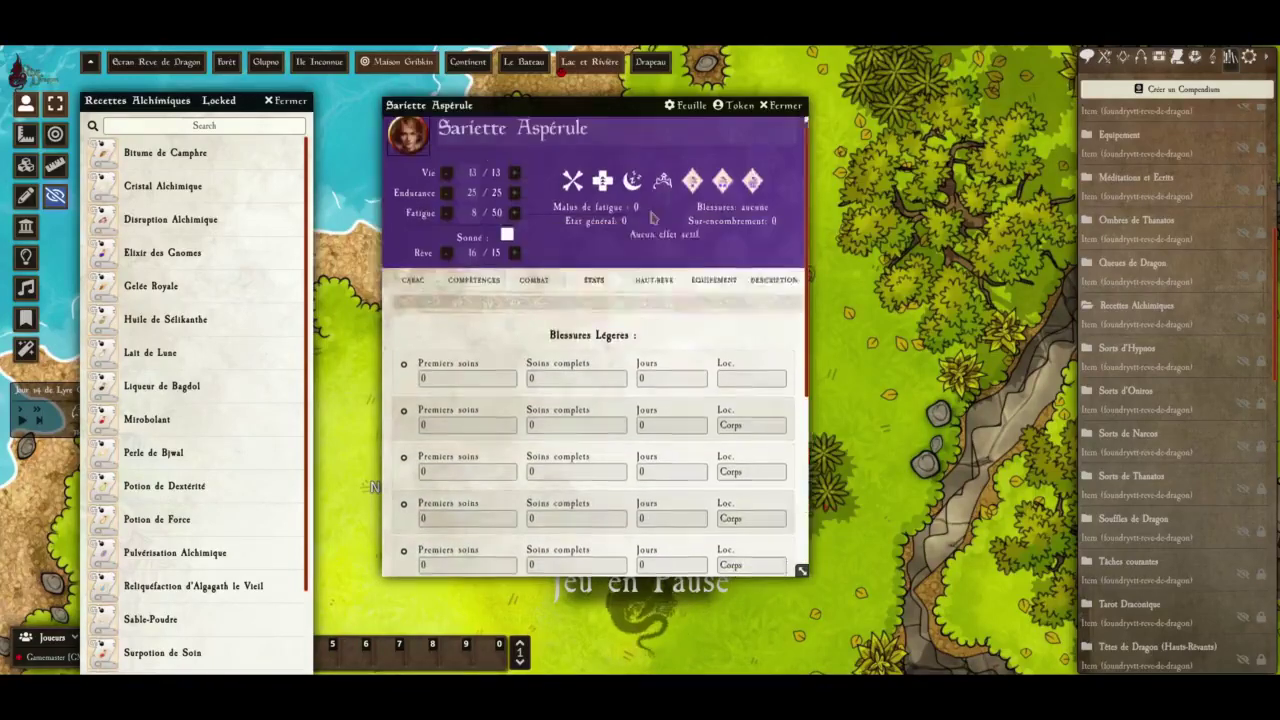
left_click(652, 285)
scroll(628, 314, "down", 2)
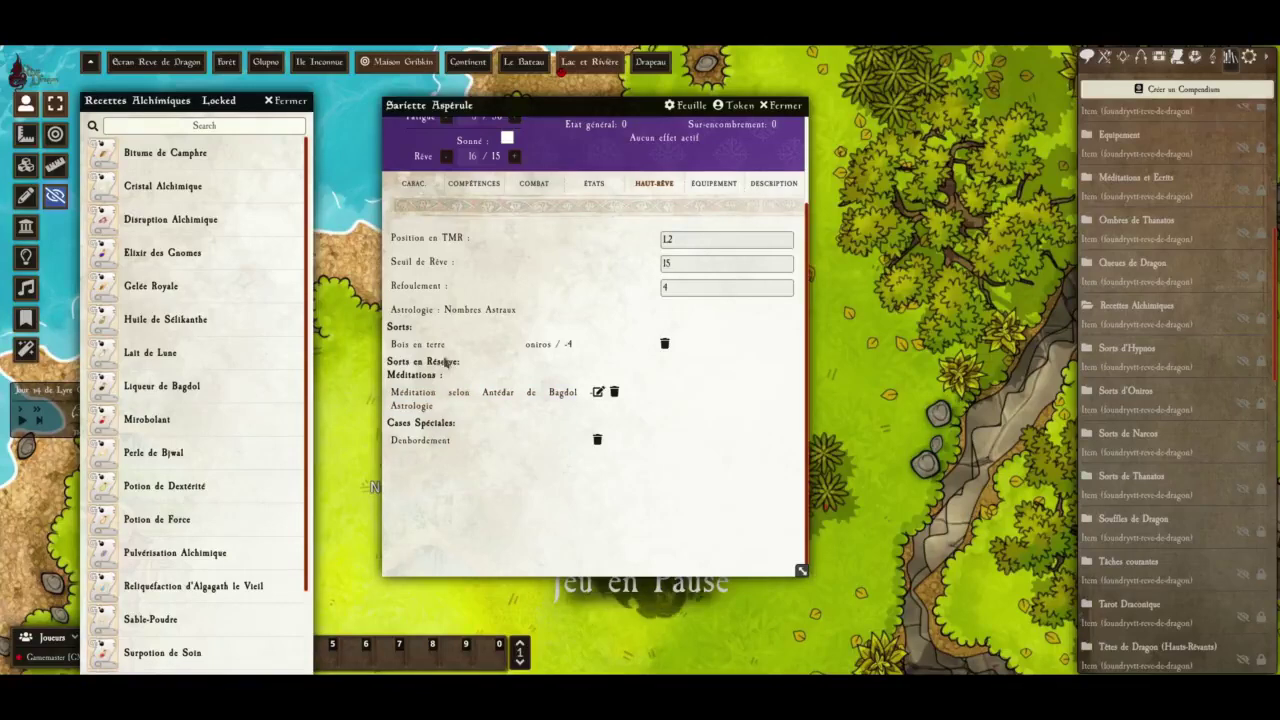
left_click(712, 185)
left_click(774, 183)
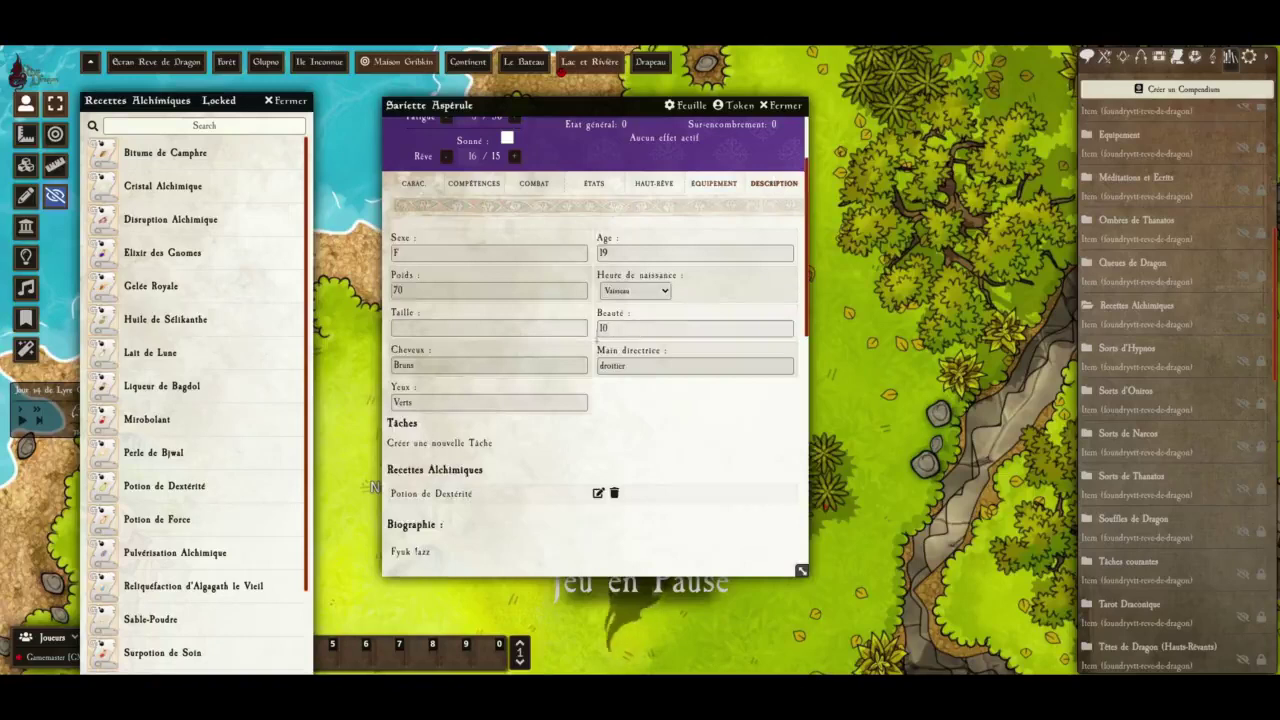
Open the Potion de Dextérité recipe from the character's Recettes Alchimiques, first in its editor, and again from its name
scroll(540, 385, "down", 4)
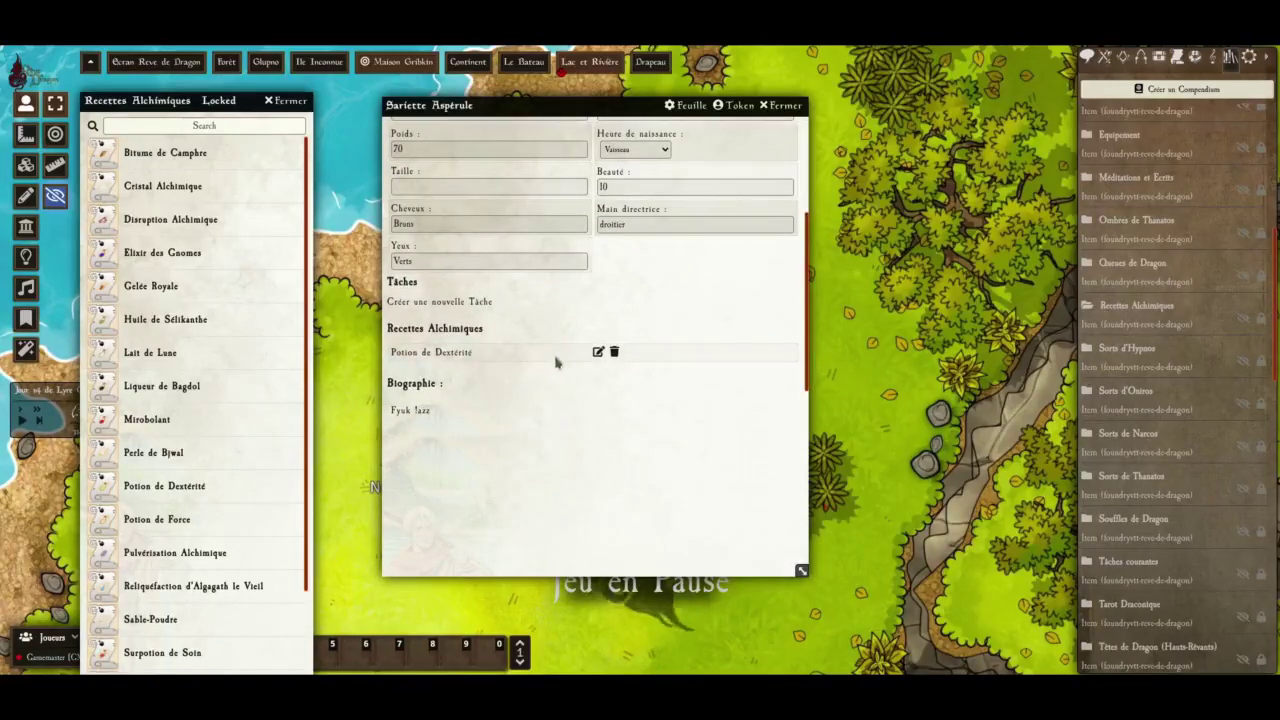
left_click(598, 351)
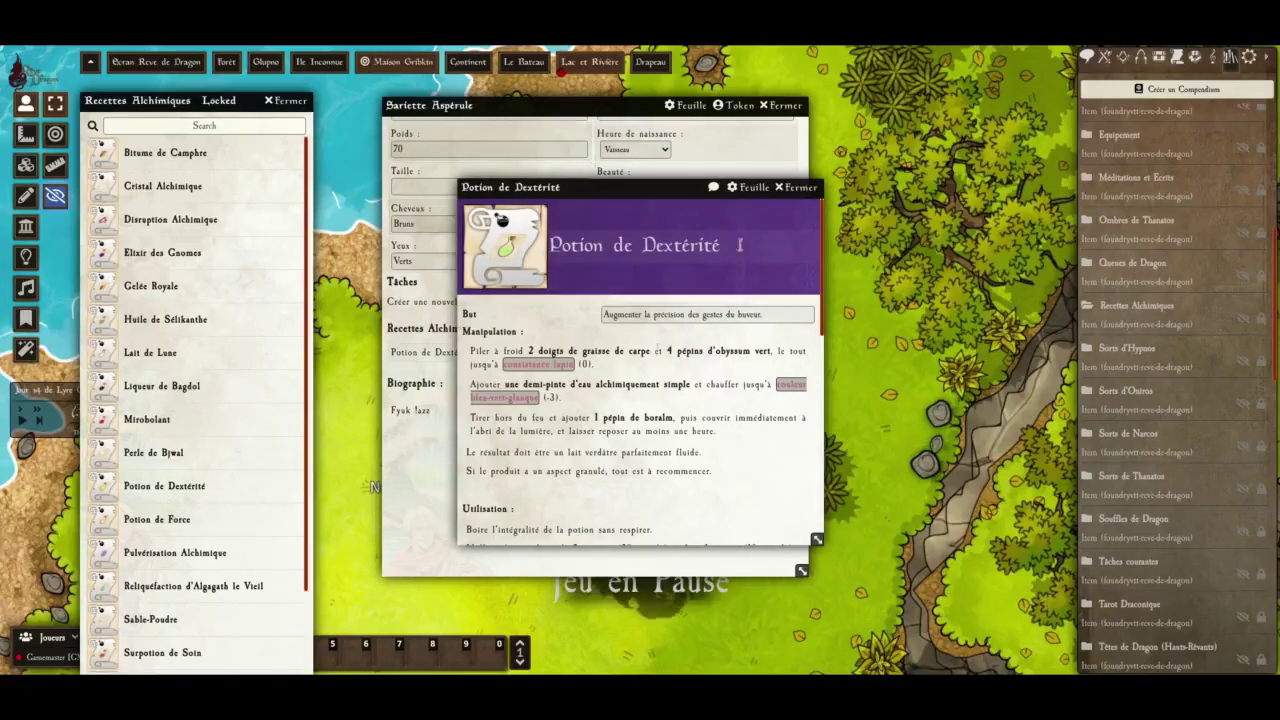
left_click(795, 187)
left_click(441, 352)
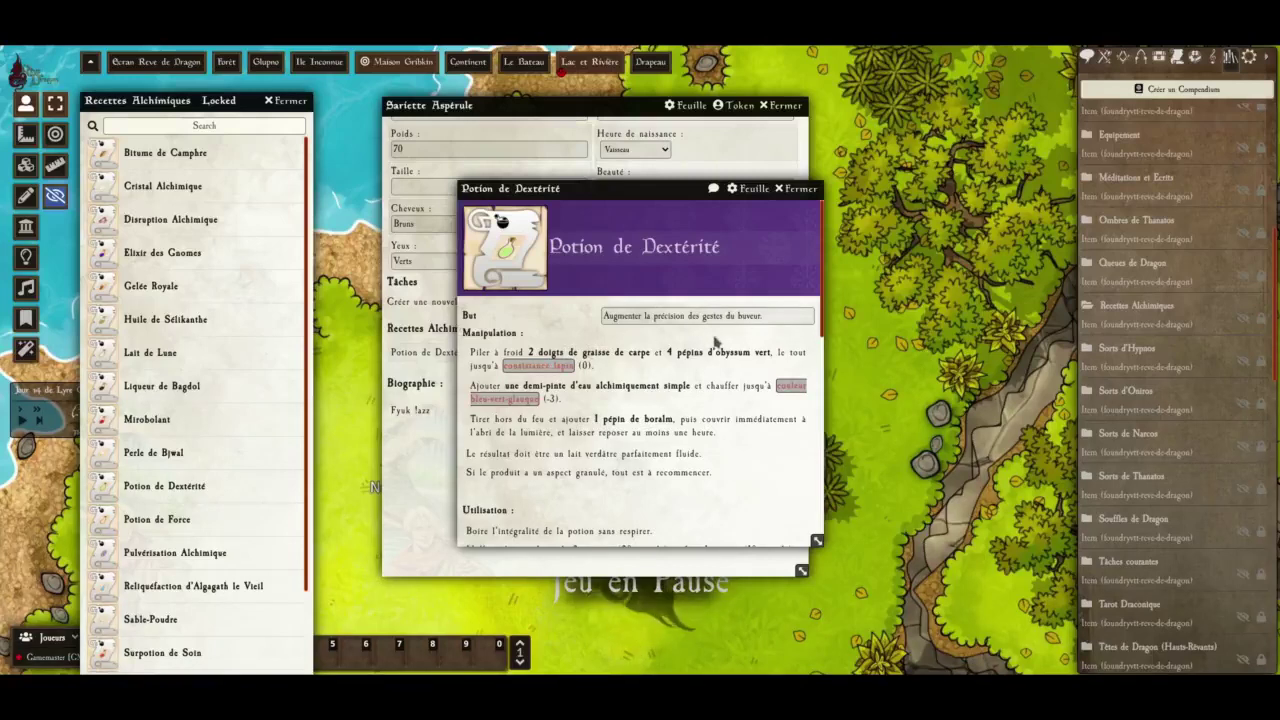
Roll the recipe's "consistance lapin" alchemical task with conditions and difficulty at +0
left_click(548, 367)
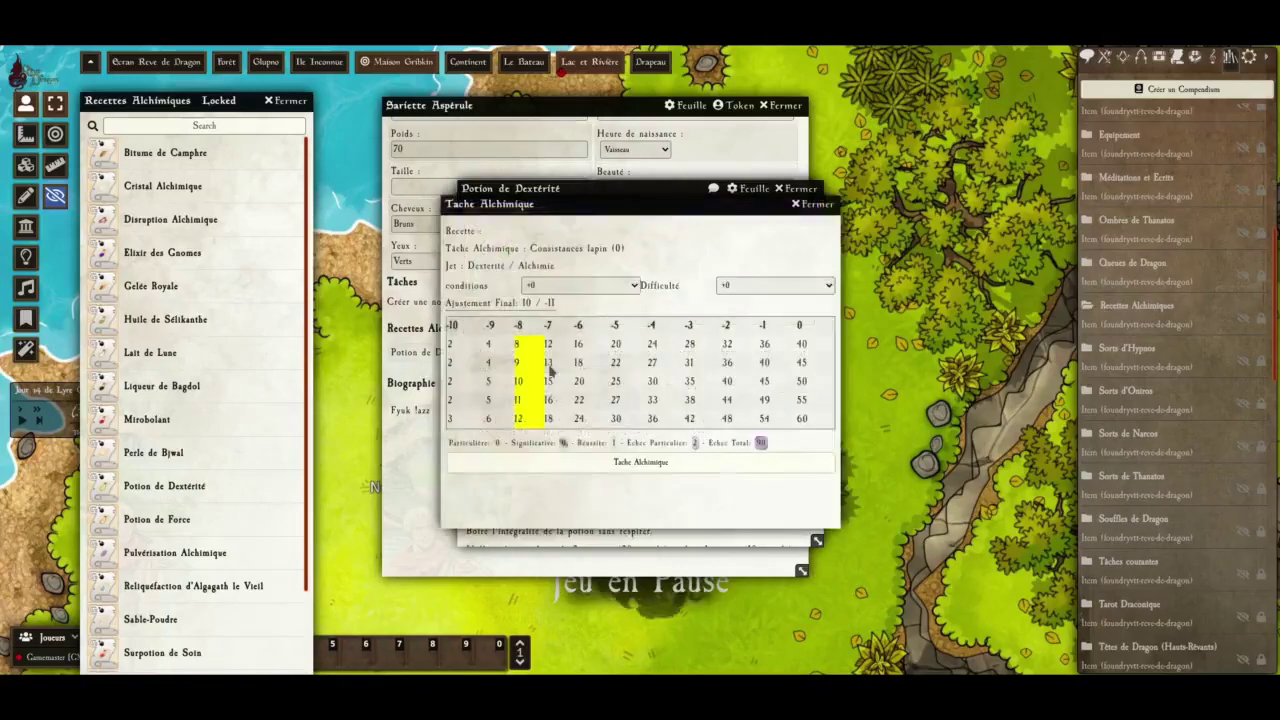
mouse_move(541, 307)
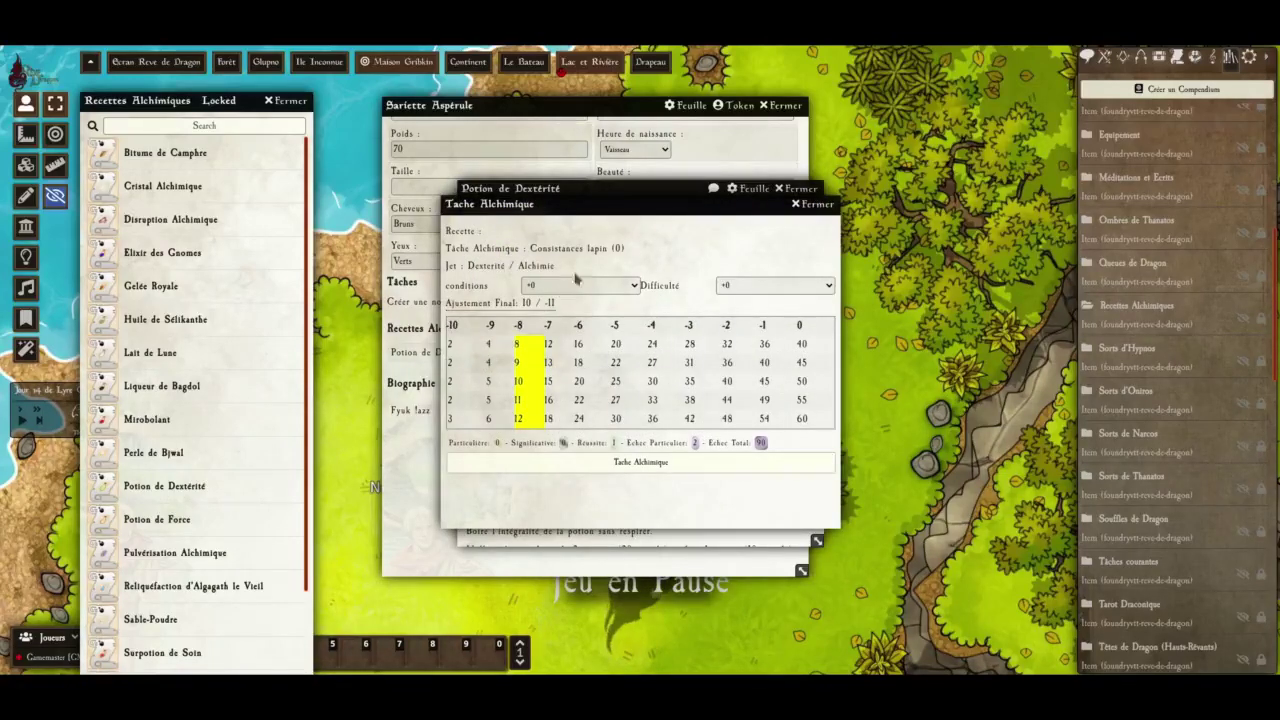
left_click(641, 463)
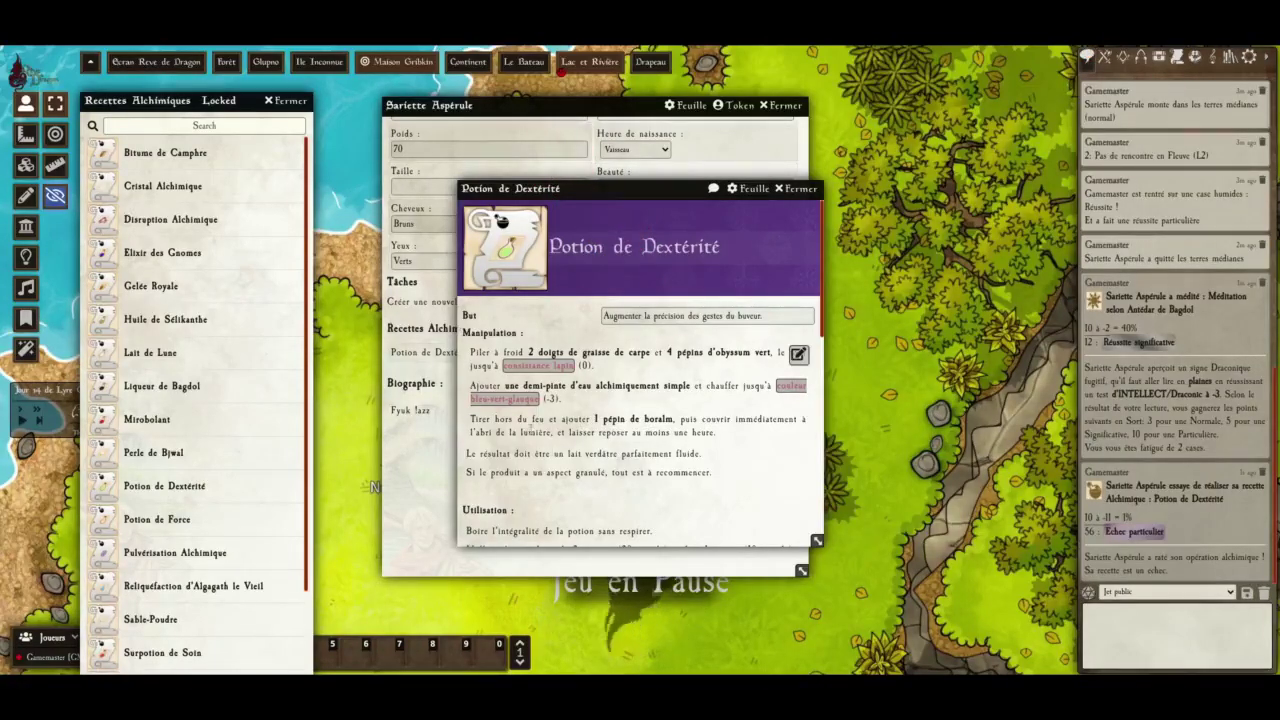
Examine the "couleur bleu-vert-glauque" alchemical task without rolling it, read through the Potion de Dextérité recipe, and close all open windows
left_click(506, 399)
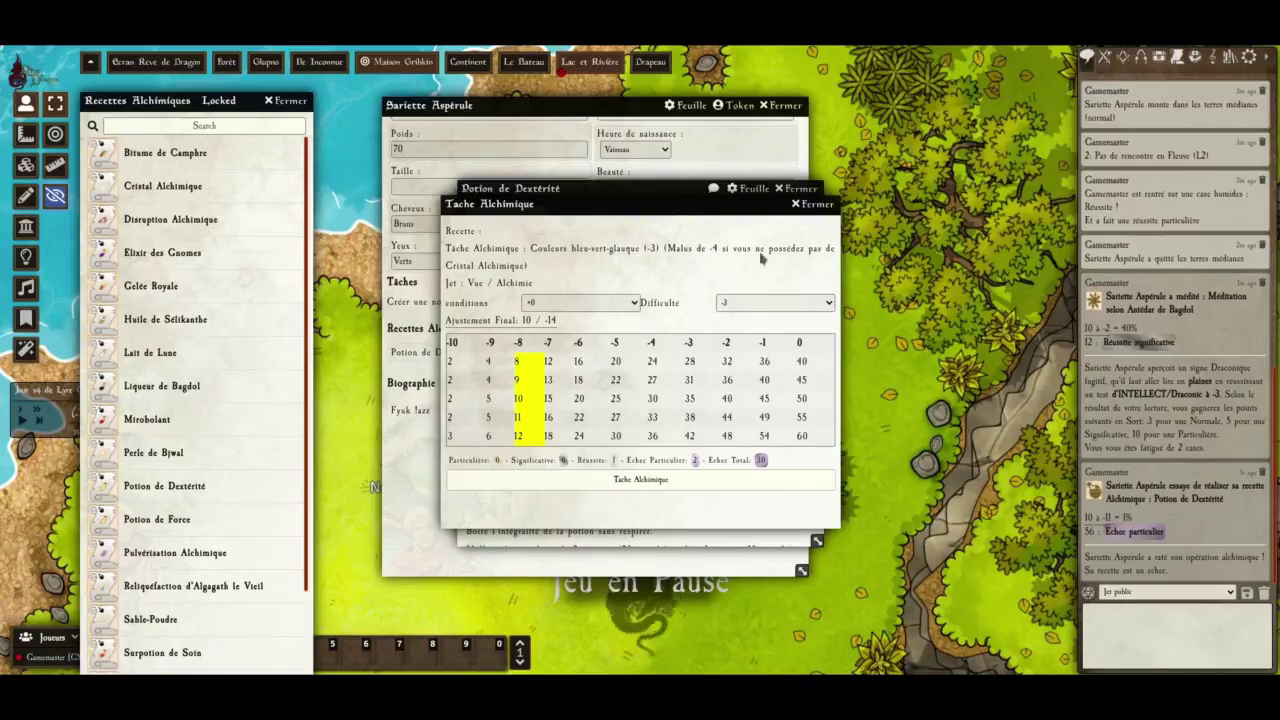
left_click(808, 204)
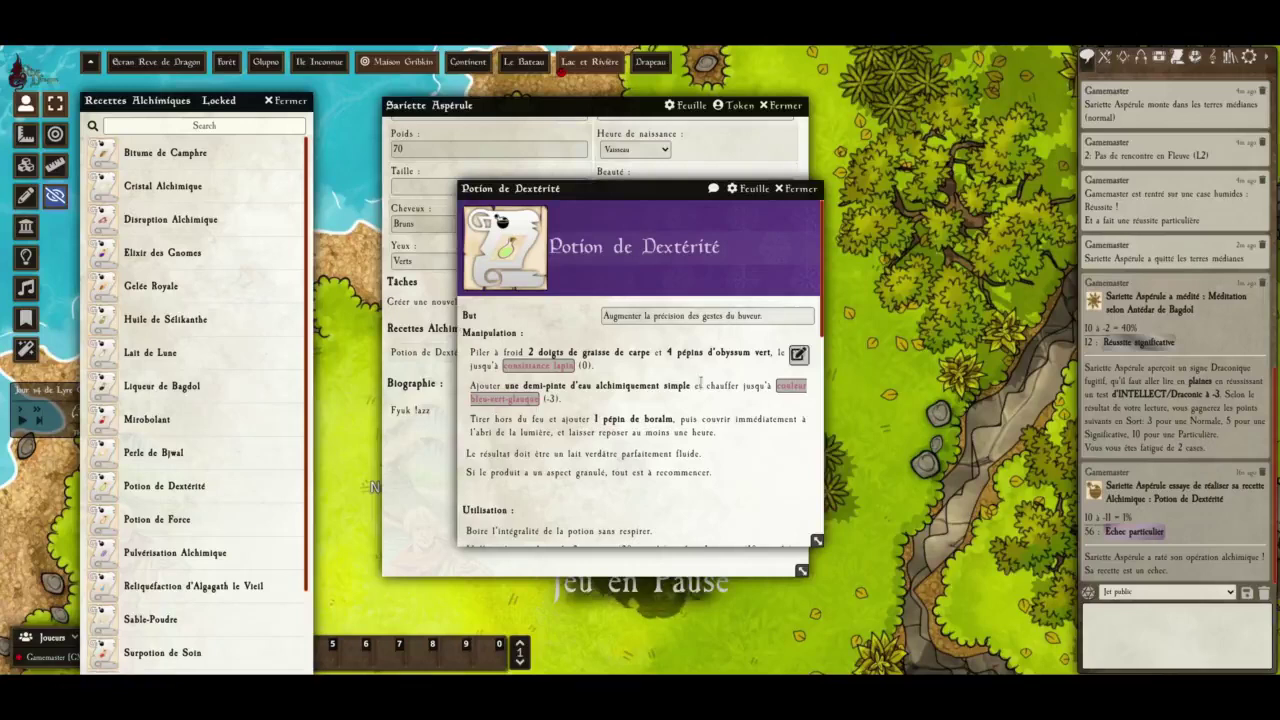
scroll(700, 385, "down", 5)
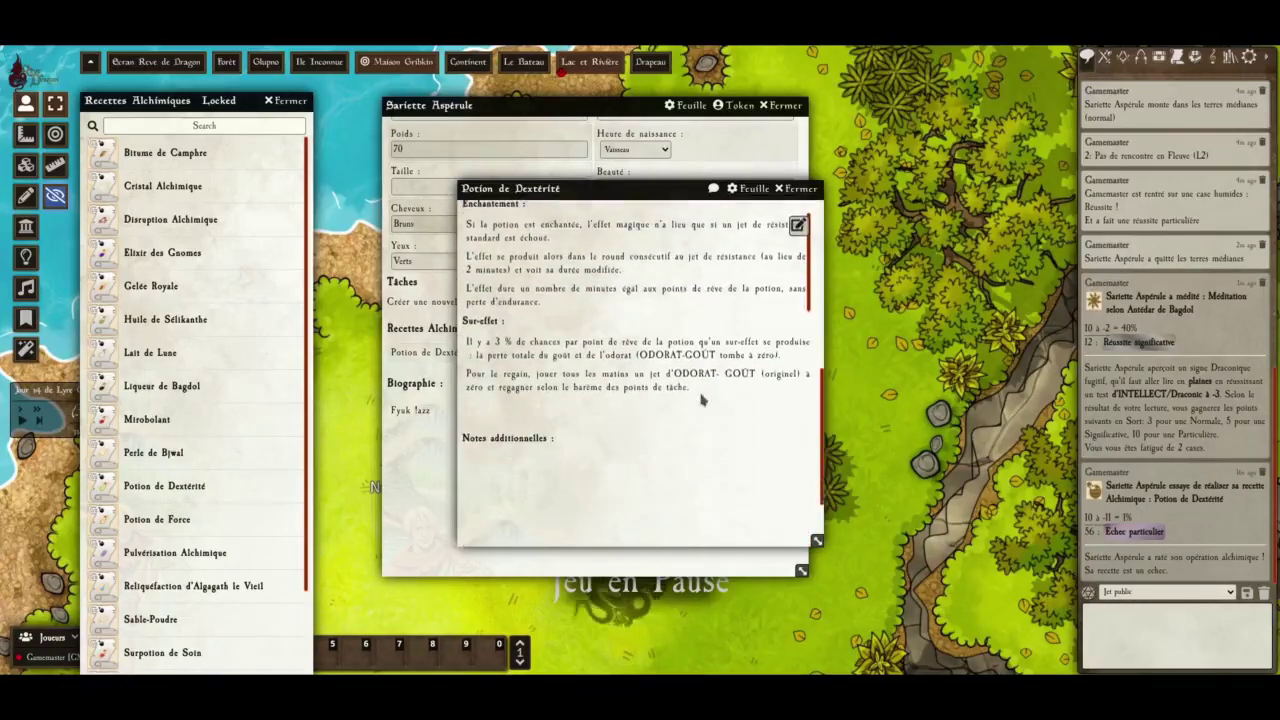
scroll(700, 399, "up", 6)
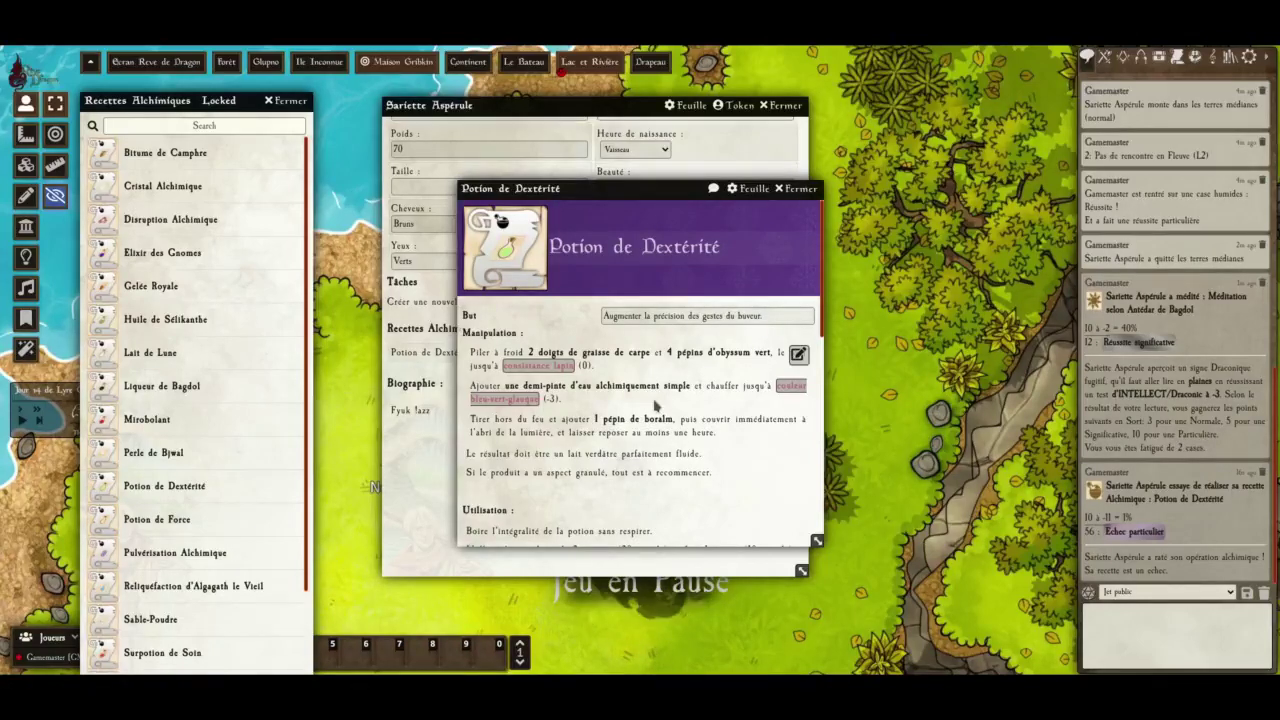
left_click(800, 189)
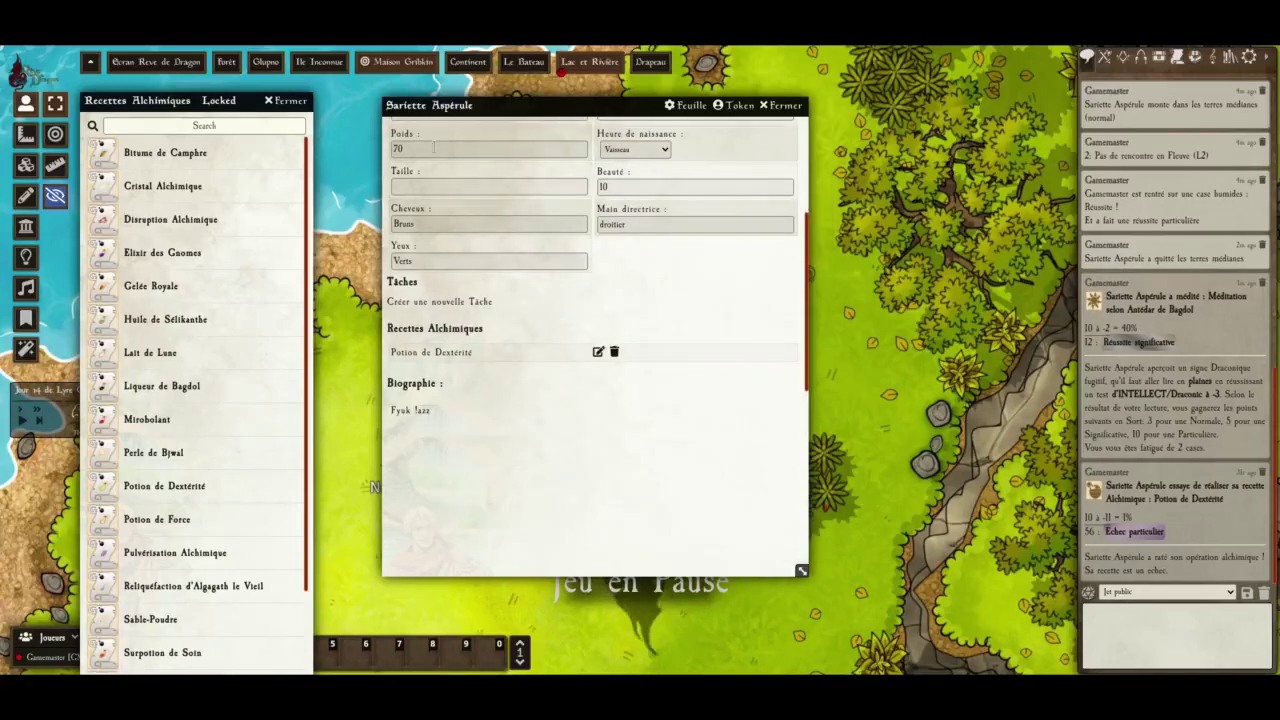
left_click(288, 100)
left_click(783, 105)
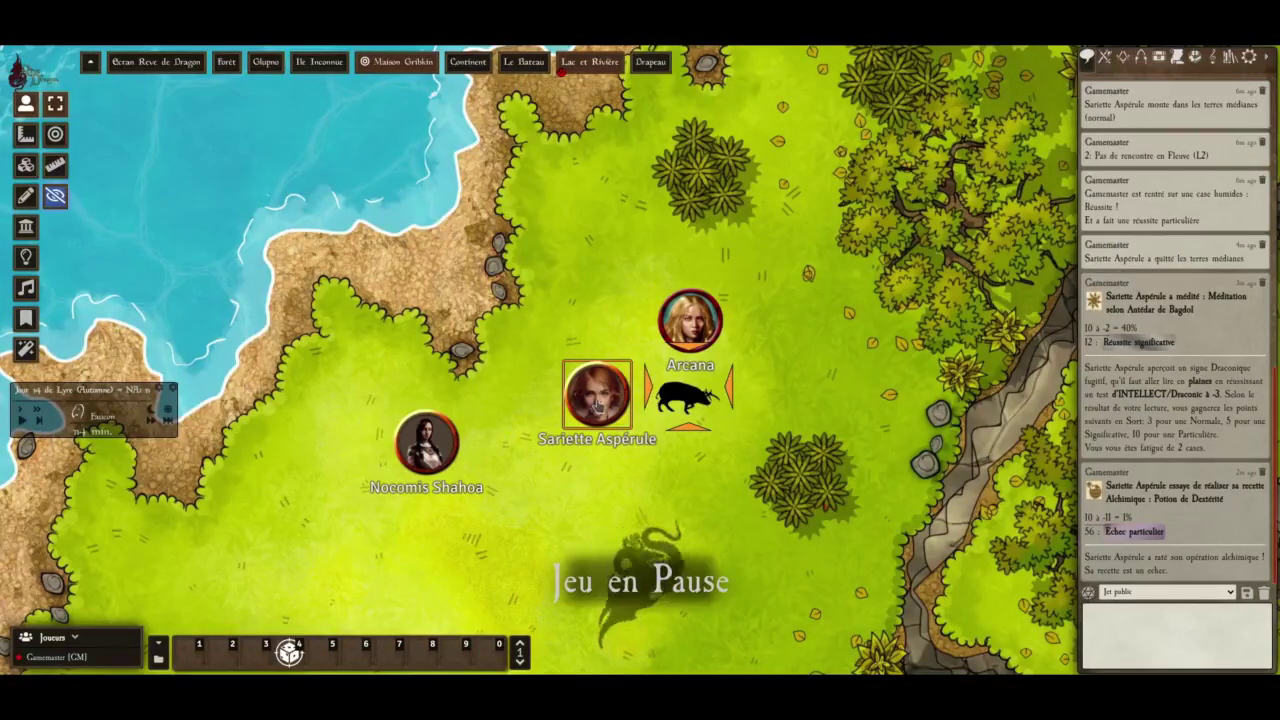
Reopen Sariette Aspérule's sheet at her equipment and attach the actor Le Vaisseau to her as a vehicle
double_click(597, 404)
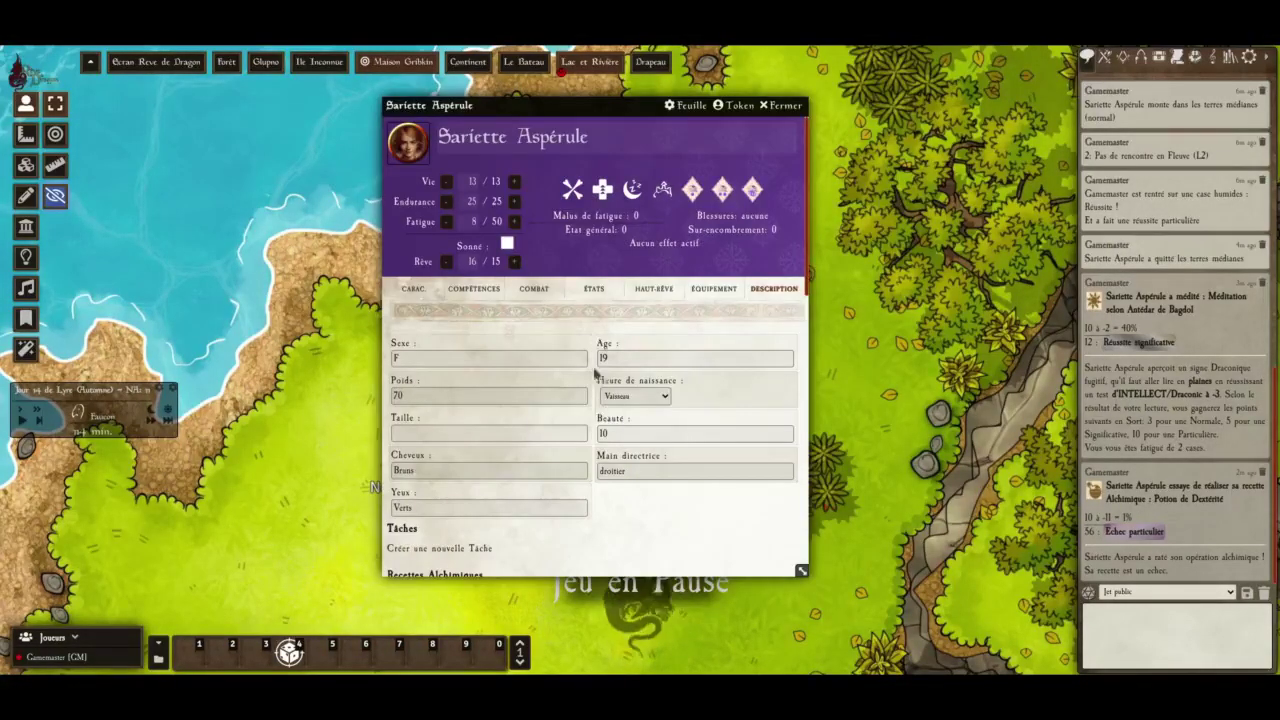
left_click_drag(596, 106, 542, 72)
left_click(645, 254)
scroll(597, 432, "down", 2)
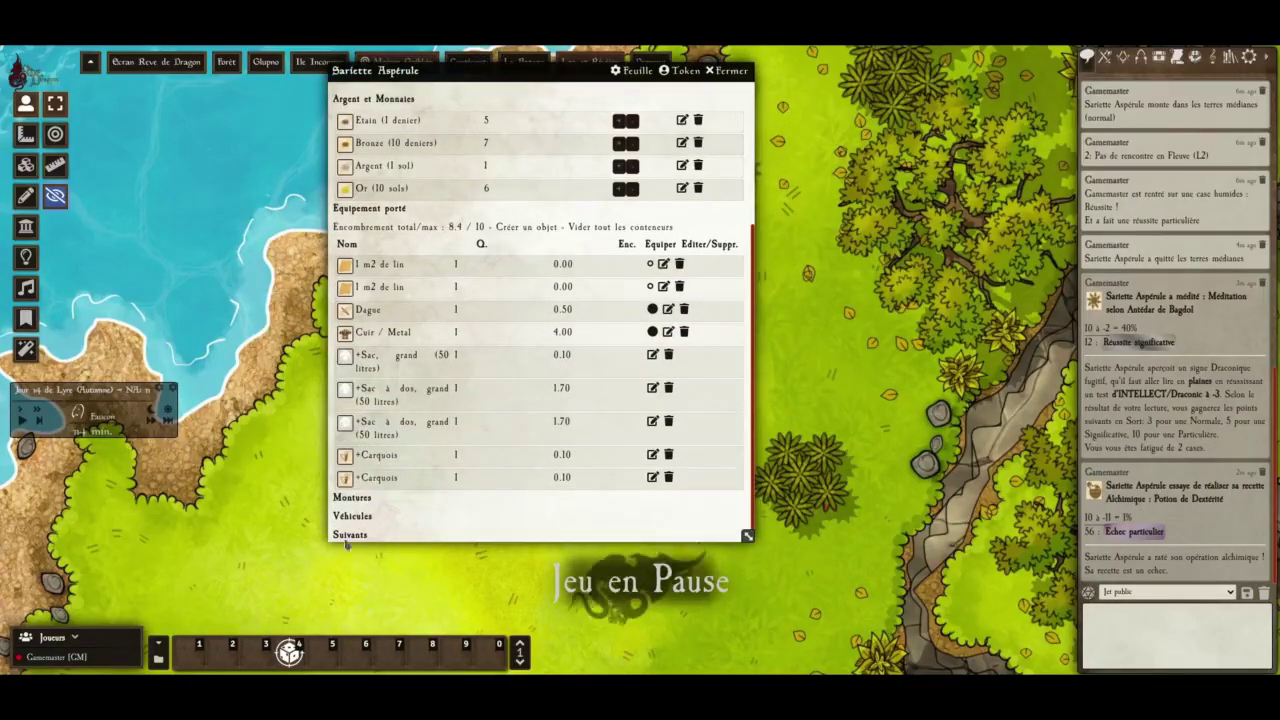
left_click(1135, 62)
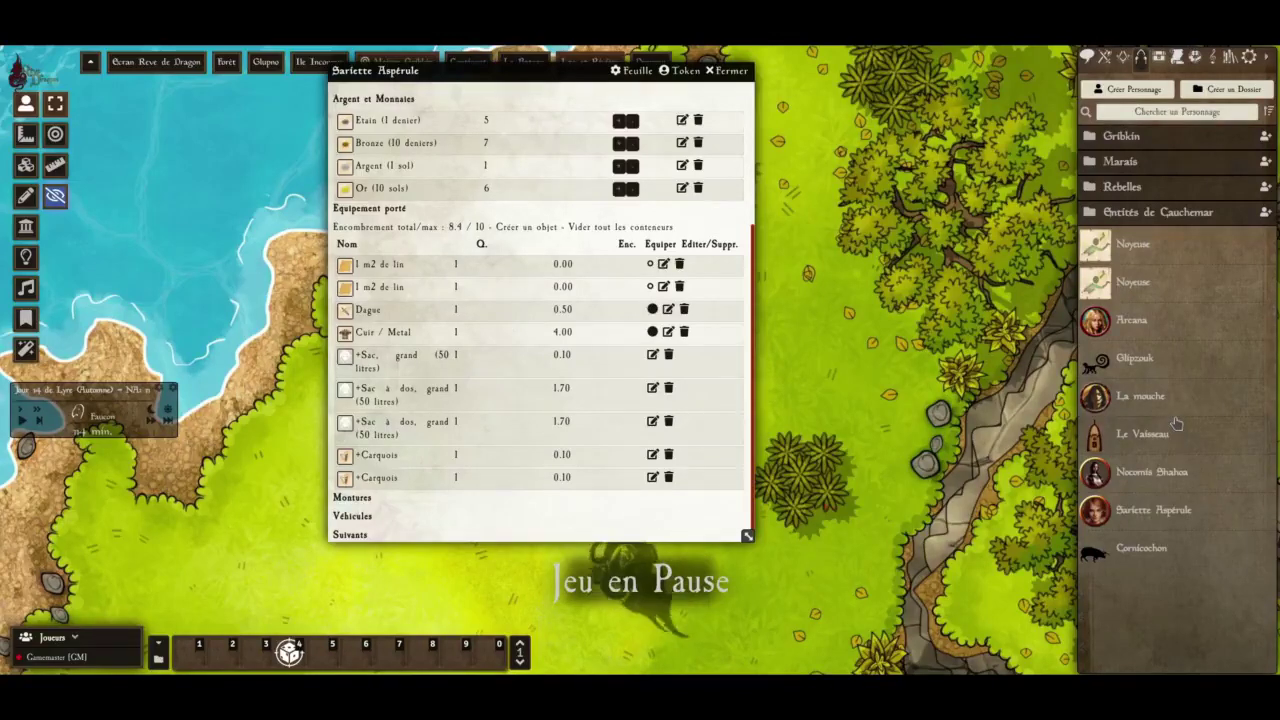
left_click_drag(1191, 430, 418, 522)
scroll(418, 522, "down", 1)
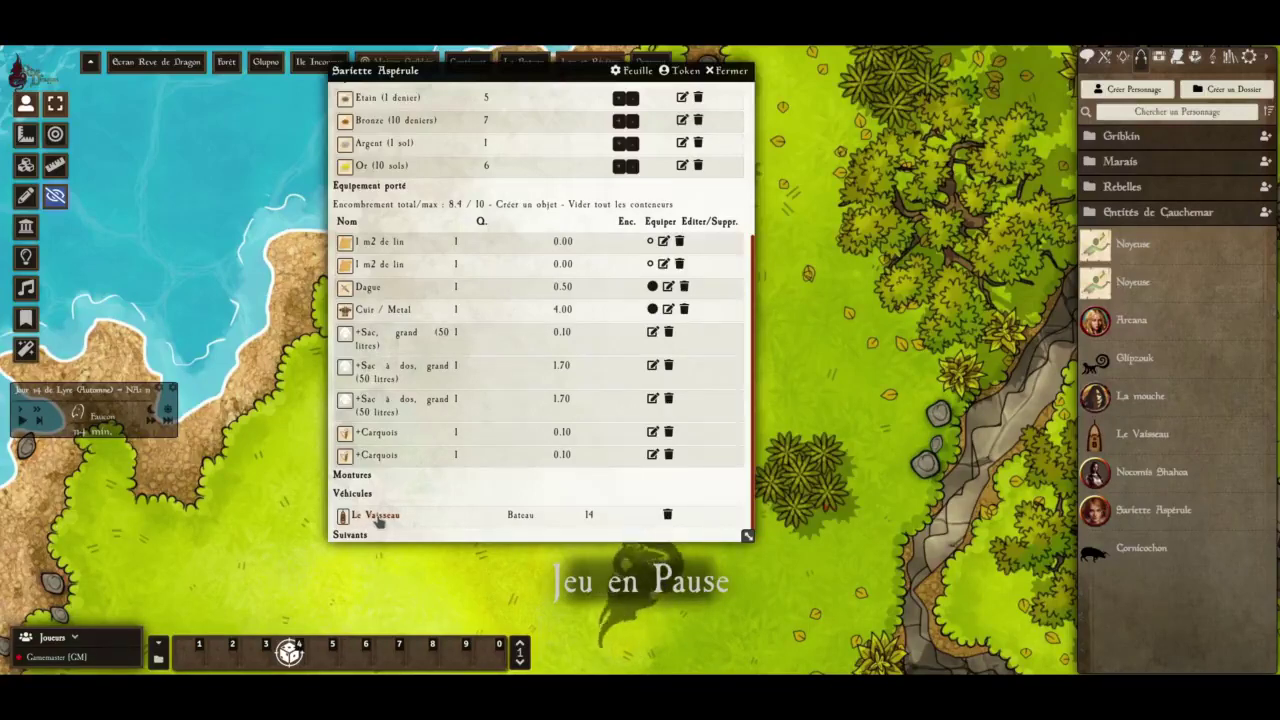
Open Le Vaisseau from the Véhicules list, examine its Contenu and Description, and place its sheet beside Sariette Aspérule's
left_click(376, 516)
left_click_drag(614, 131, 789, 111)
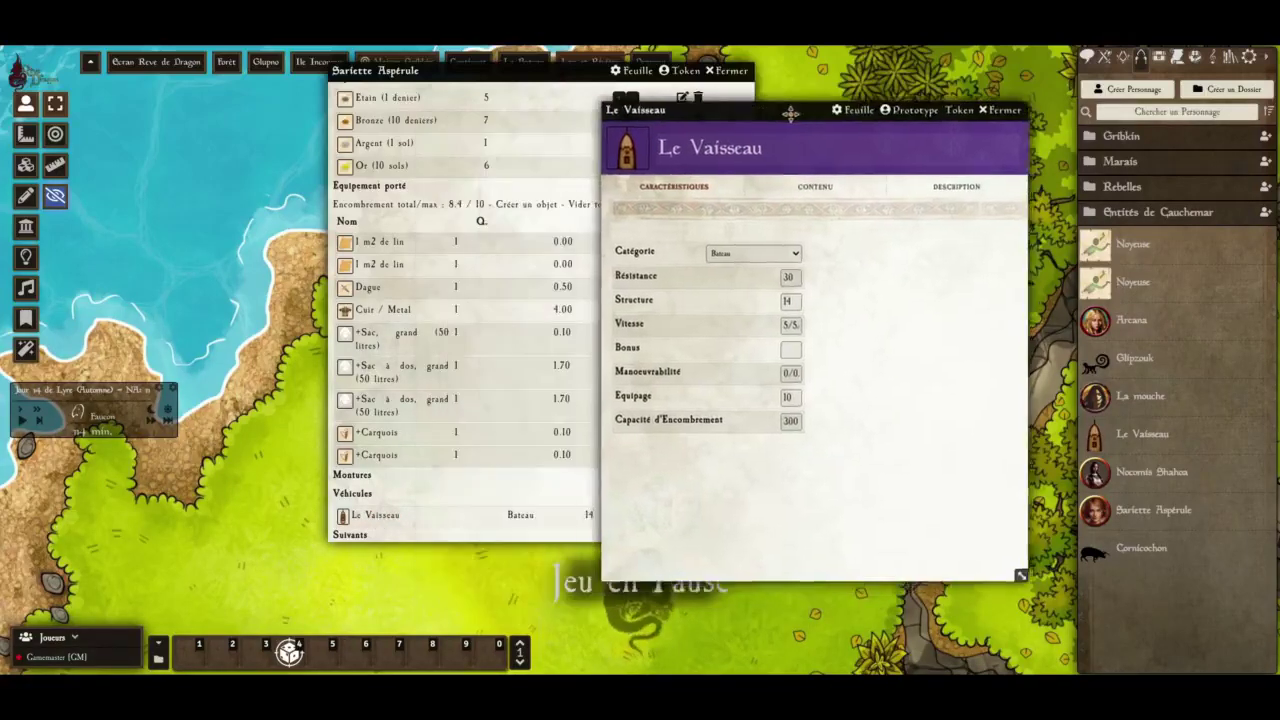
left_click(840, 196)
left_click(952, 192)
left_click(833, 190)
left_click(950, 188)
left_click(838, 190)
left_click_drag(534, 73, 366, 108)
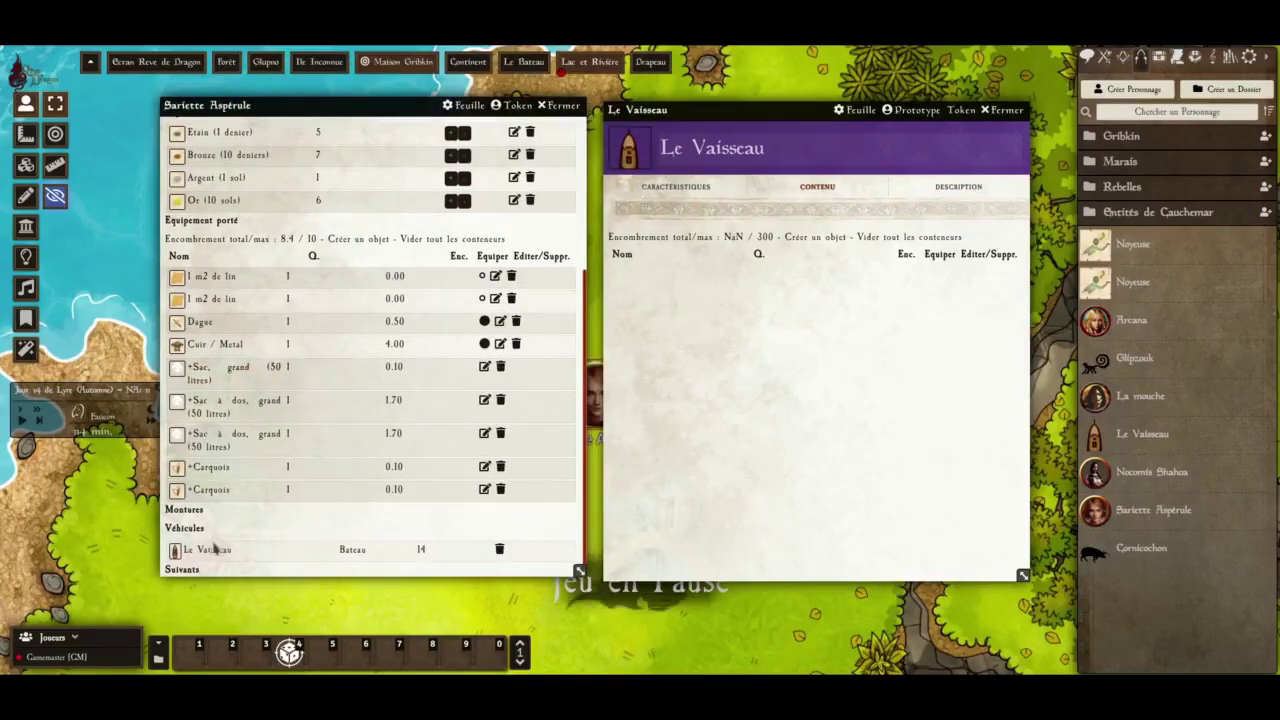
Open the Animaux compendium and try to attach its Aligate directly to Sariette Aspérule's sheet
left_click(1229, 58)
scroll(1153, 215, "up", 3)
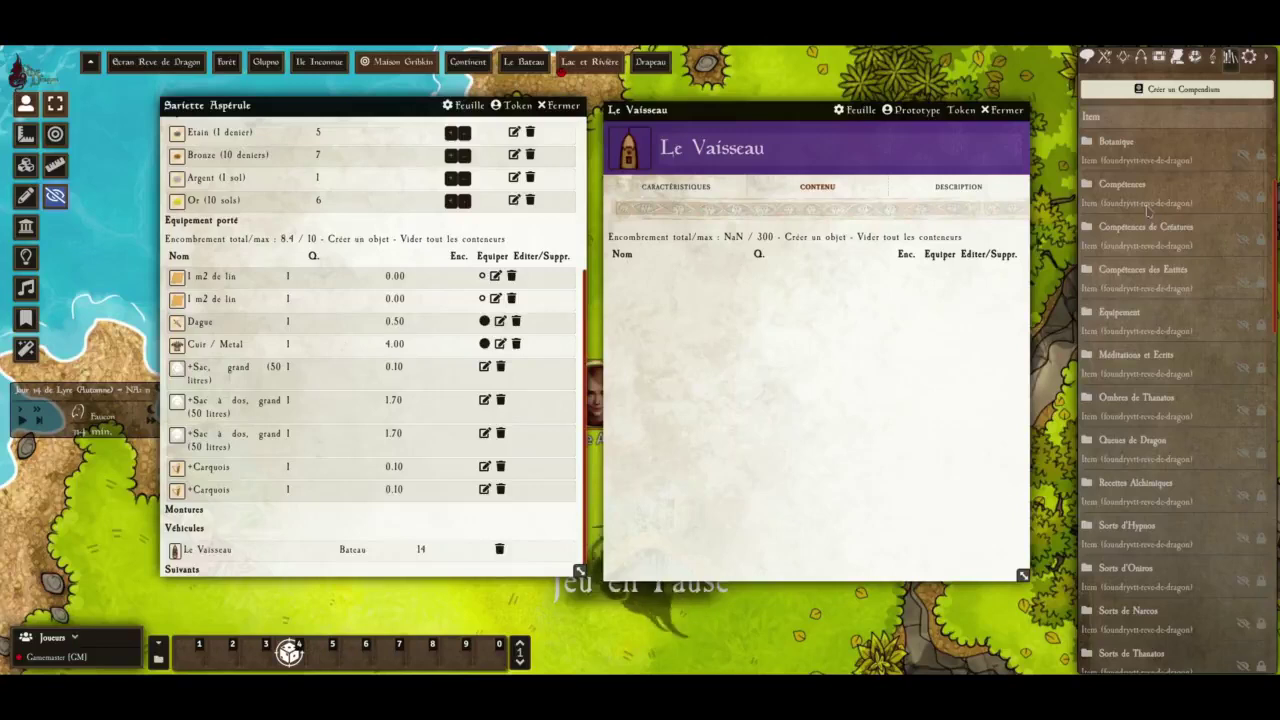
scroll(1148, 210, "up", 5)
left_click(1124, 110)
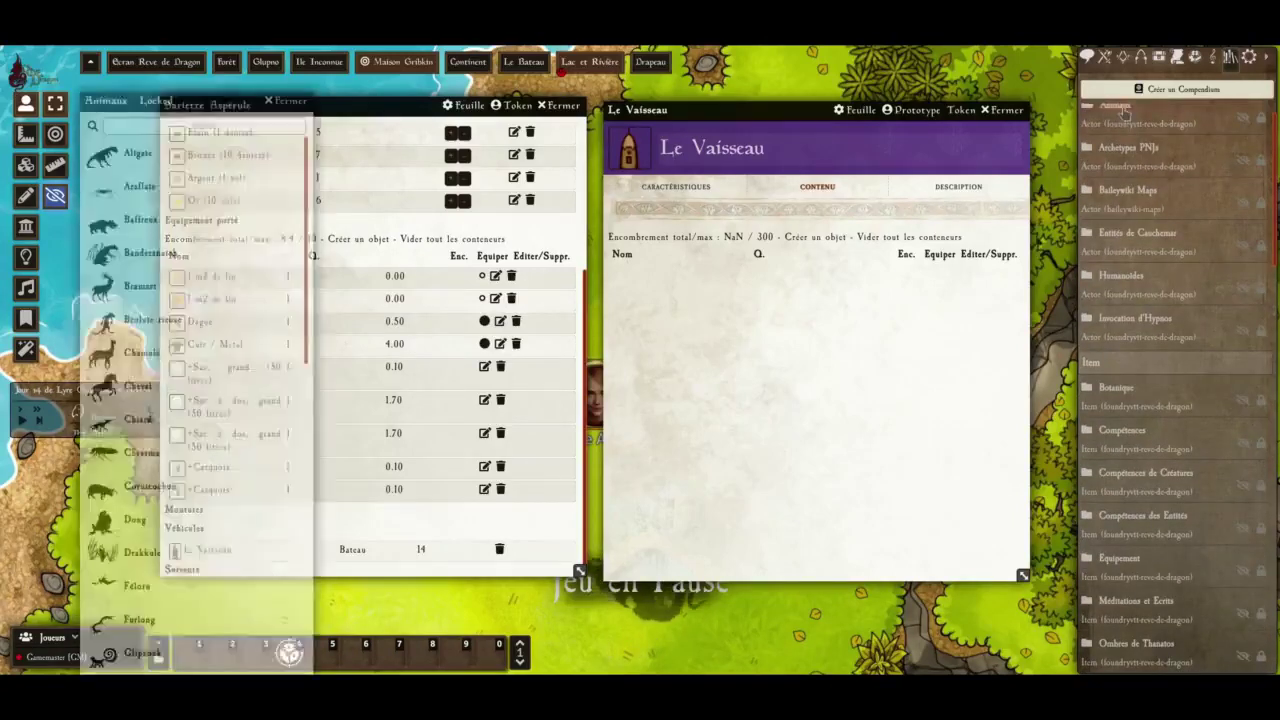
left_click_drag(130, 157, 380, 528)
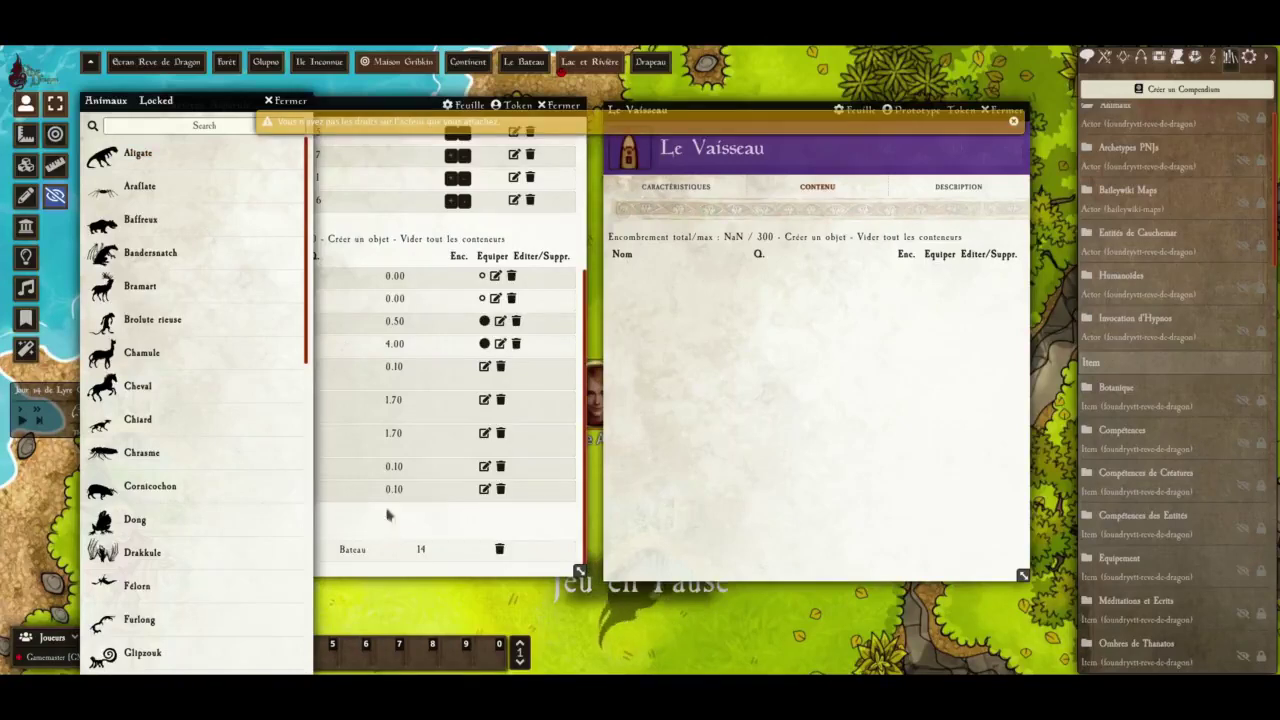
Import the Aligate into the world's actors, attach it to Sariette Aspérule as a mount, and close the compendium
right_click(146, 160)
left_click(152, 184)
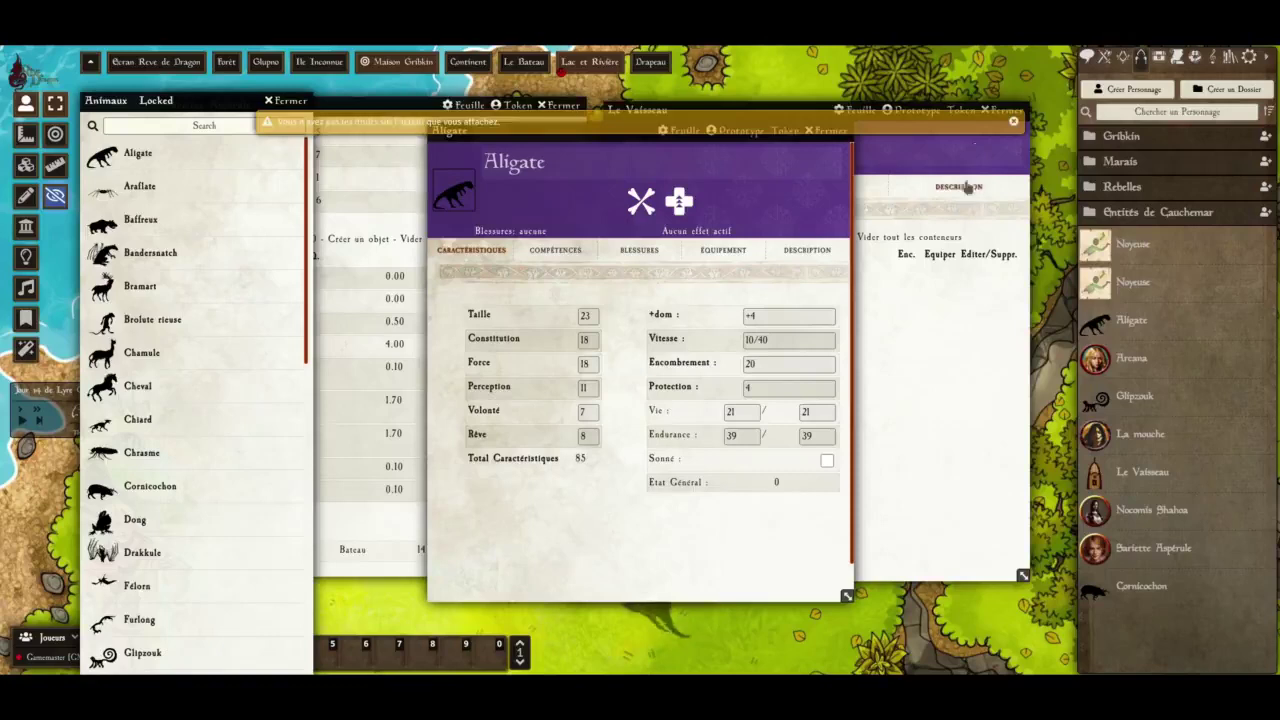
left_click(830, 131)
left_click_drag(1120, 320, 388, 531)
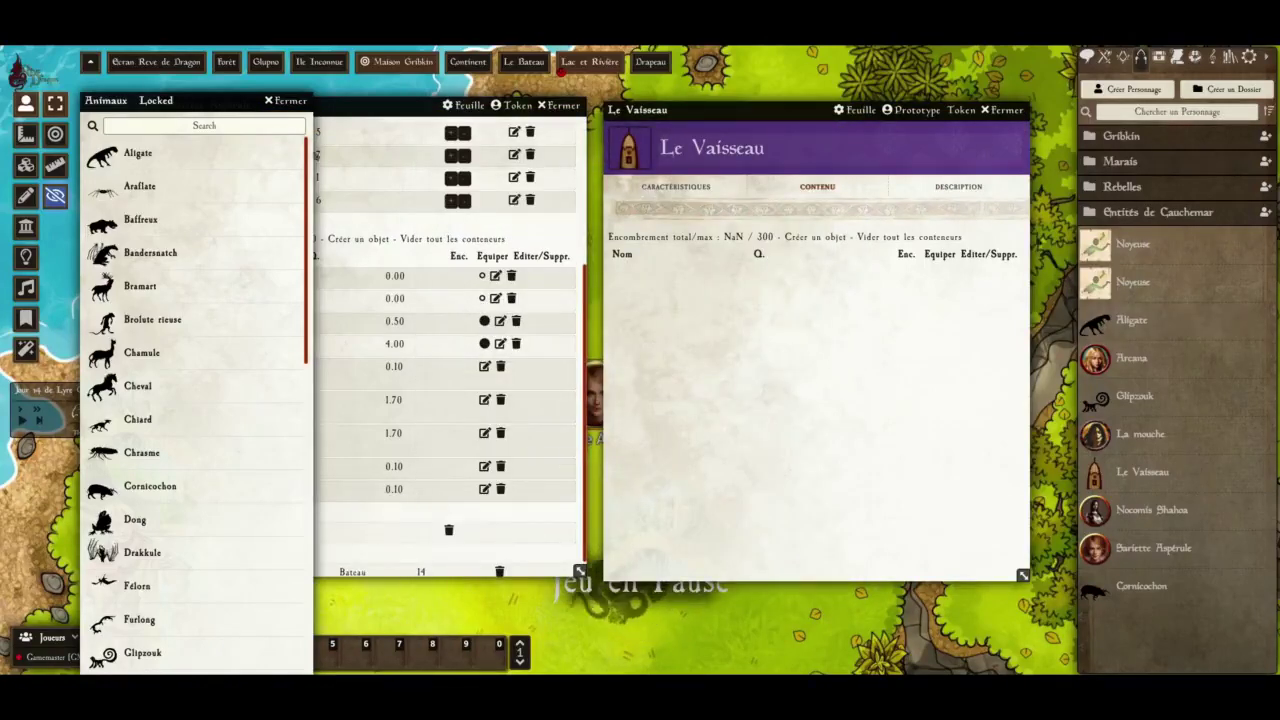
left_click(288, 100)
Open the Aligate's sheet from Montures and show its Équipement section beside Sariette Aspérule's sheet
left_click(228, 530)
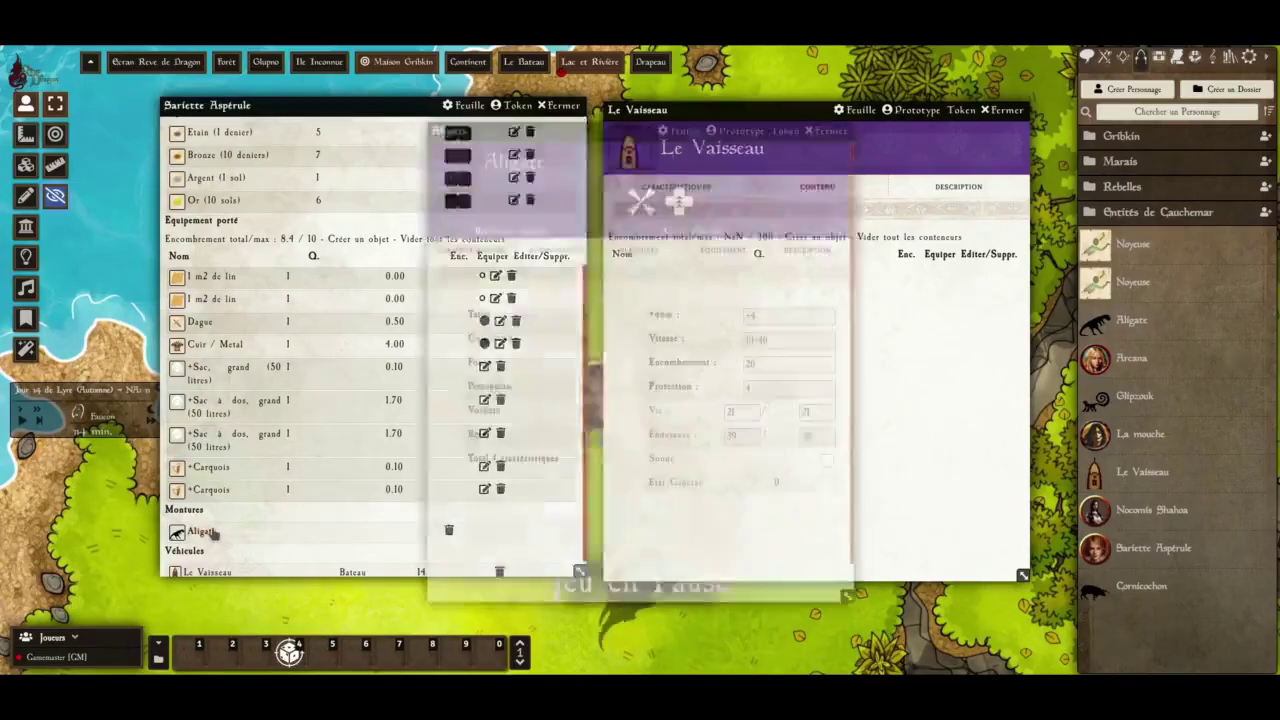
left_click_drag(632, 131, 774, 173)
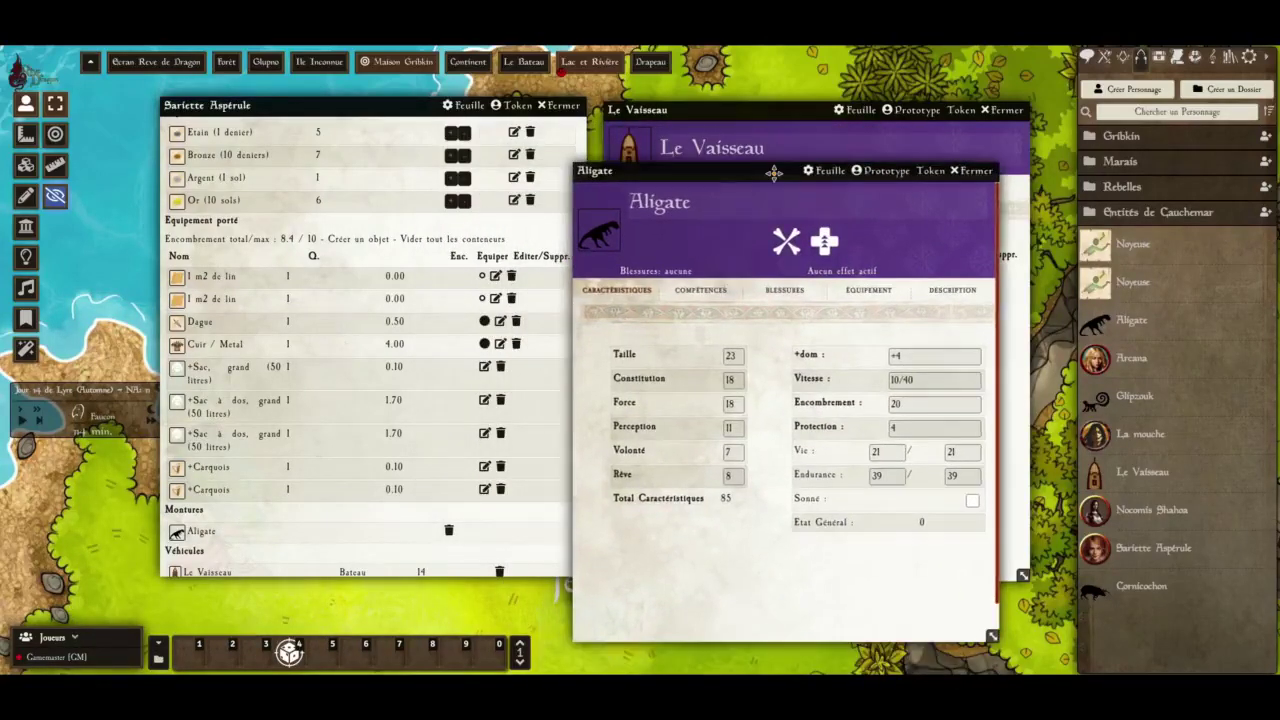
left_click(840, 295)
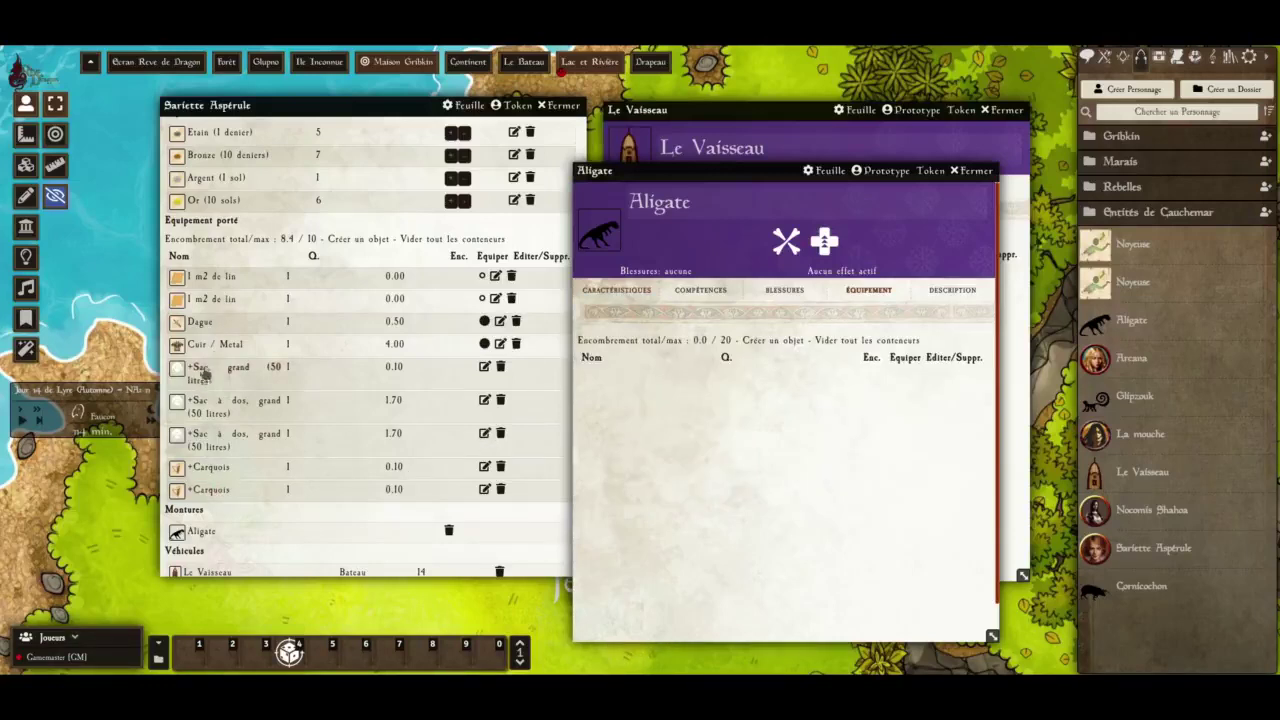
Put Sariette Aspérule's Dague into her "Sac, grand (50 litres)" and expand the bag's contents
left_click(205, 328)
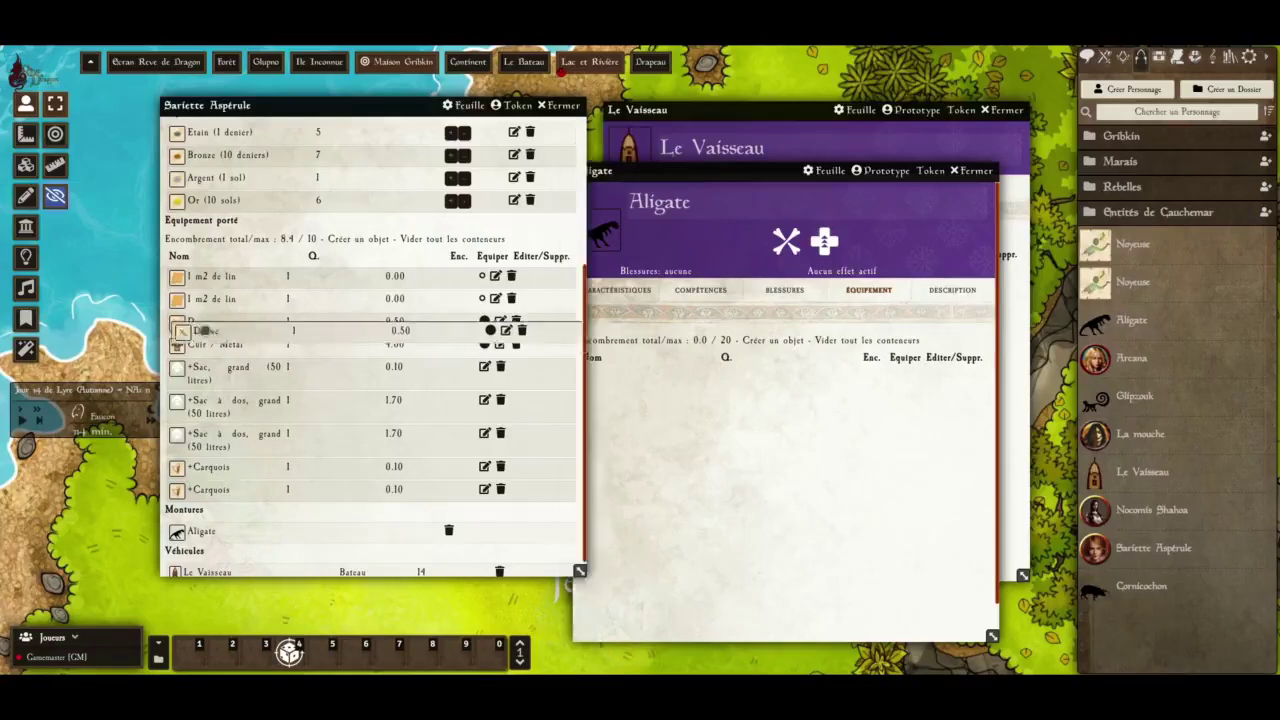
left_click_drag(212, 372, 212, 370)
left_click(201, 350)
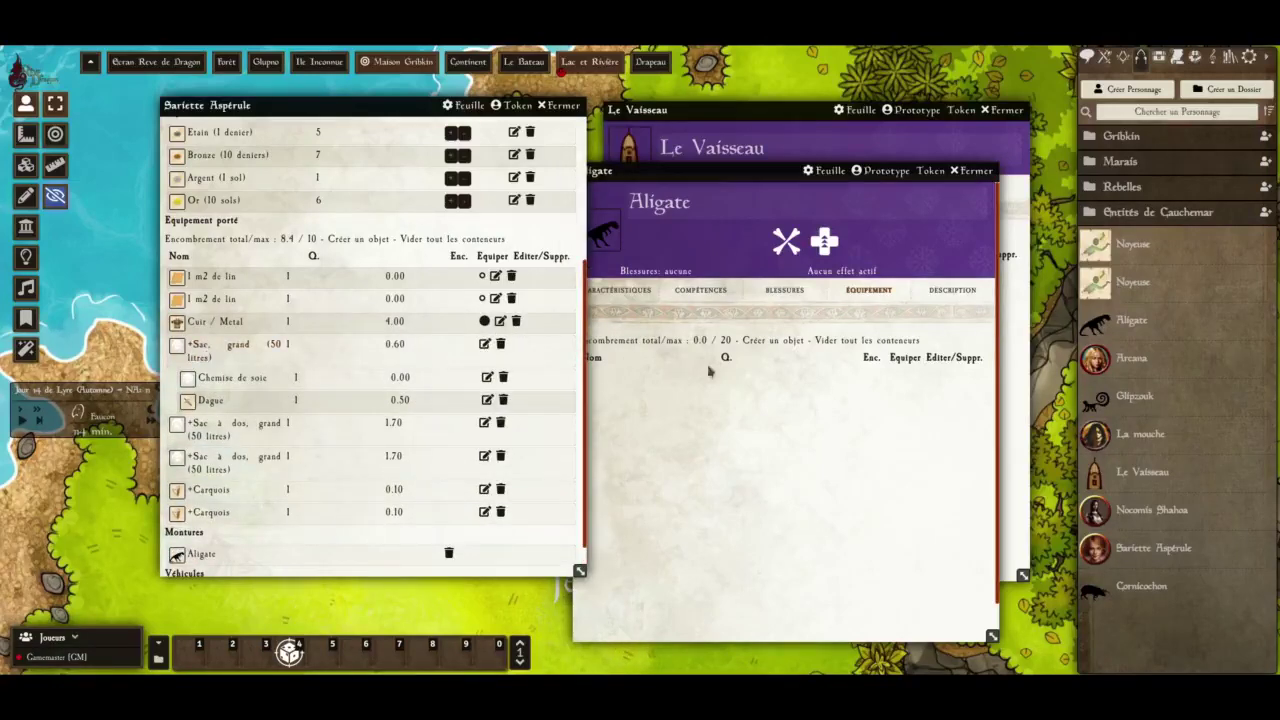
Transfer the "Sac, grand (50 litres)" from Sariette Aspérule to the Aligate's equipment and expand its contents there
left_click(686, 430)
left_click_drag(205, 348, 642, 402)
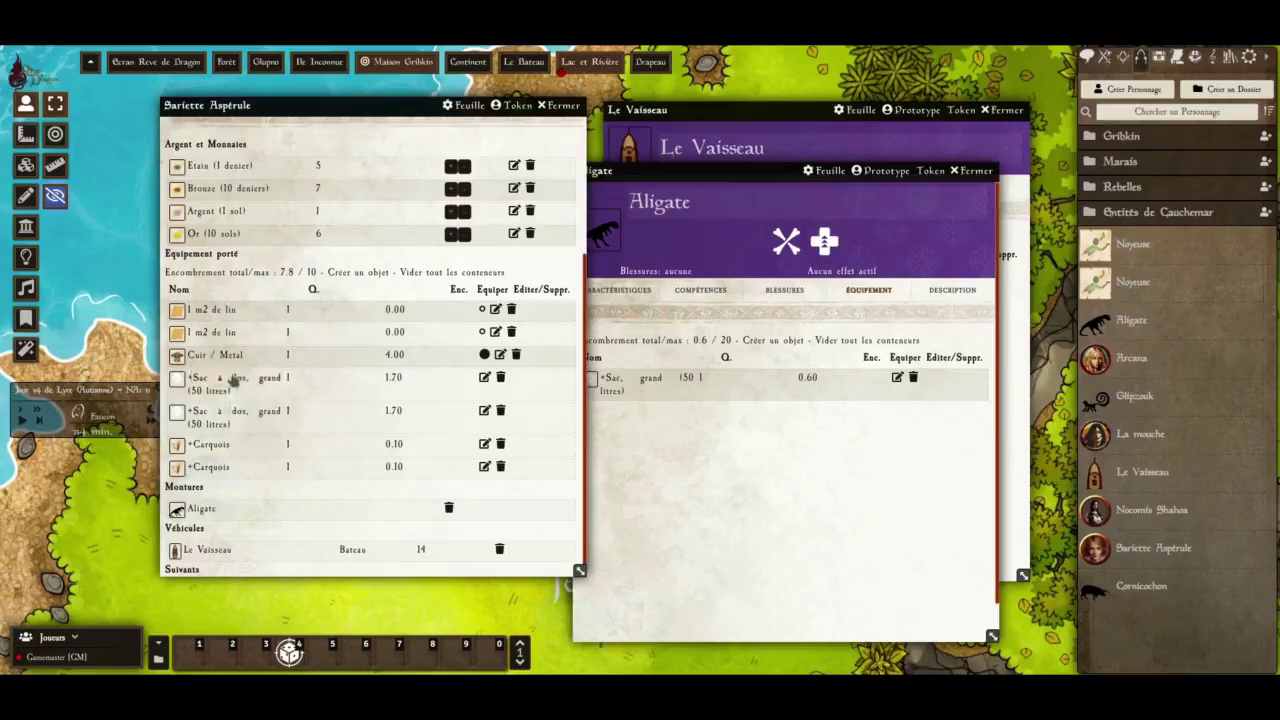
left_click(647, 395)
left_click(643, 381)
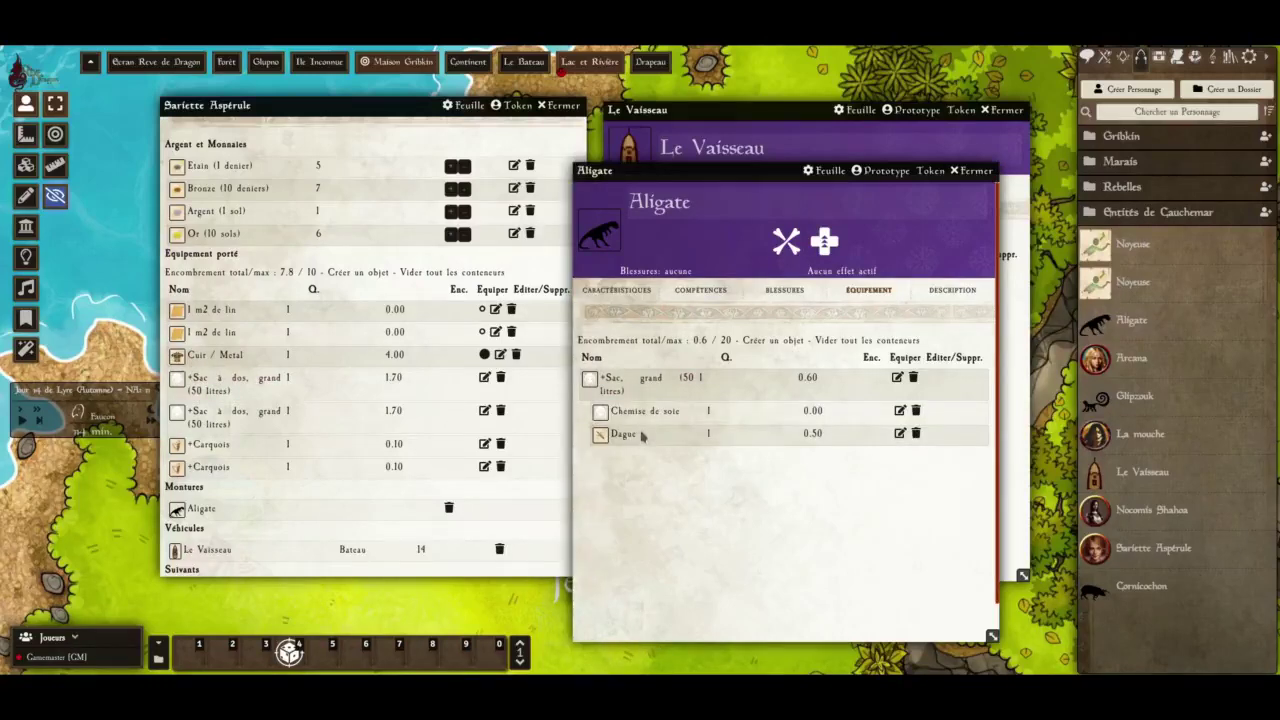
Transfer the "Sac, grand (50 litres)" from the Aligate to Le Vaisseau's Contenu, close the Aligate's sheet, and expand the bag
left_click_drag(707, 170, 320, 110)
left_click_drag(238, 320, 700, 316)
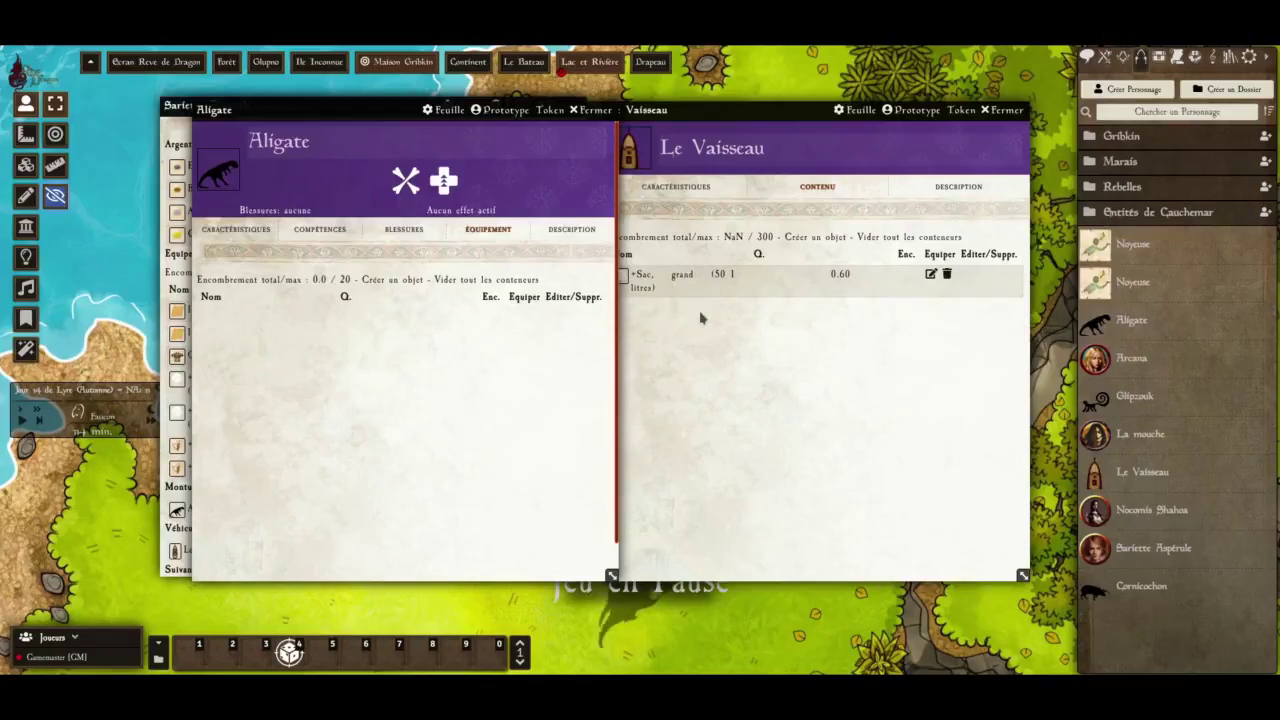
left_click(595, 109)
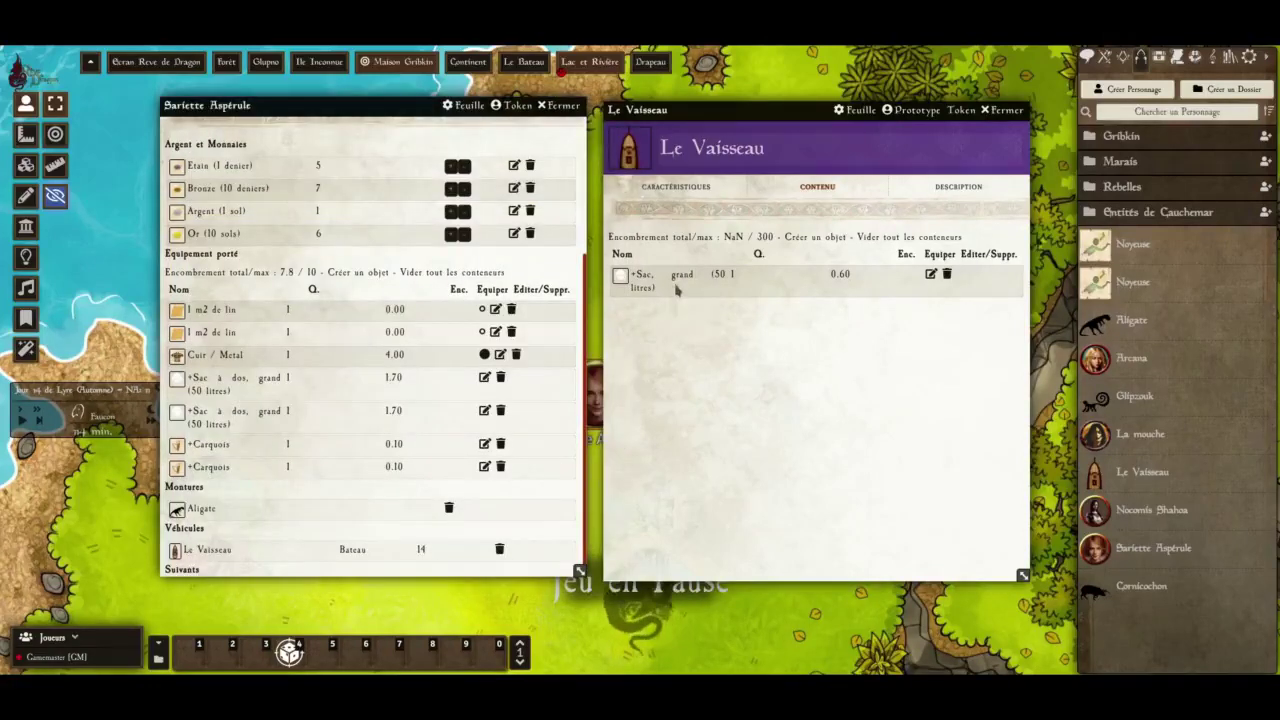
left_click(655, 278)
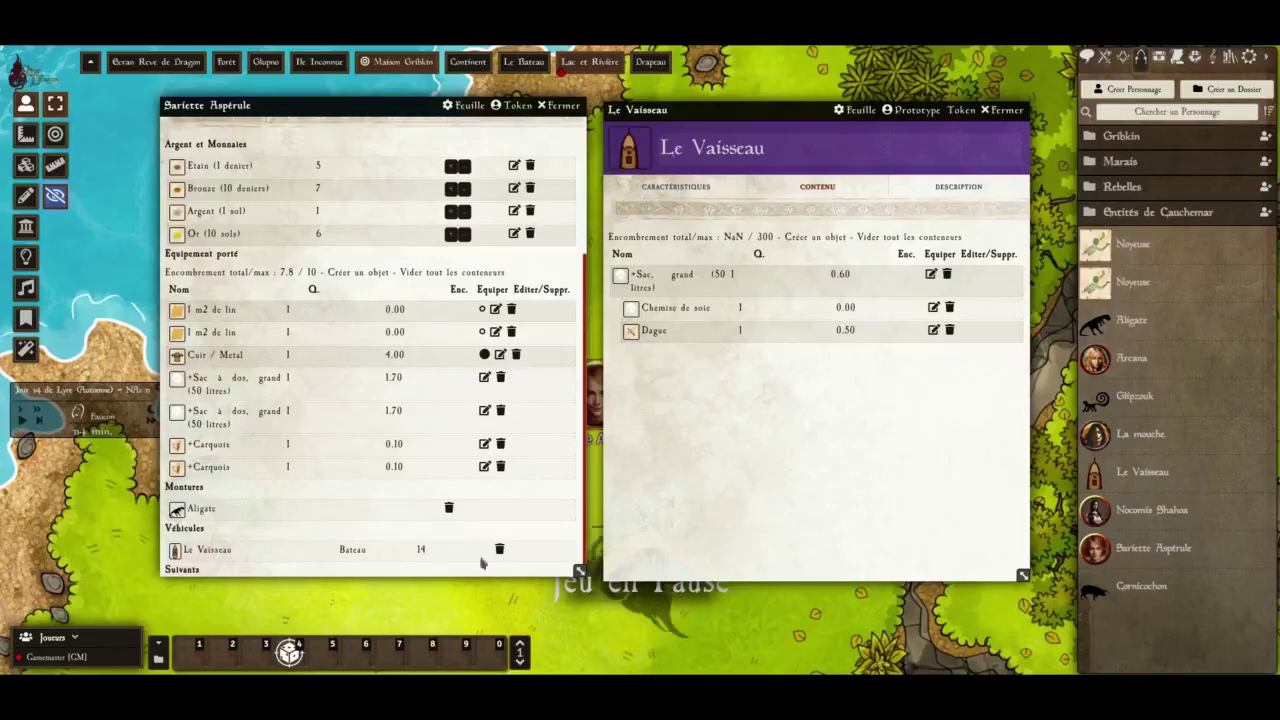
Close Le Vaisseau's sheet and remove the link to the Aligate from Sariette Aspérule's mounts
left_click(1015, 116)
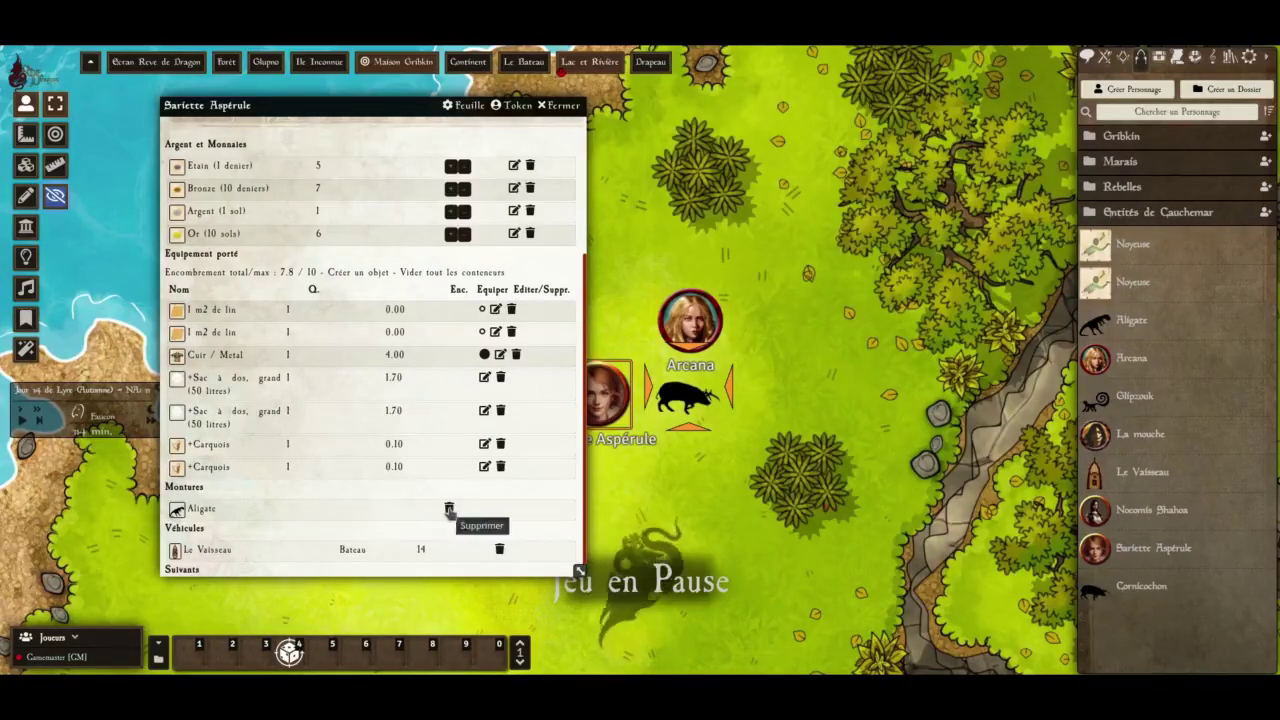
left_click(449, 509)
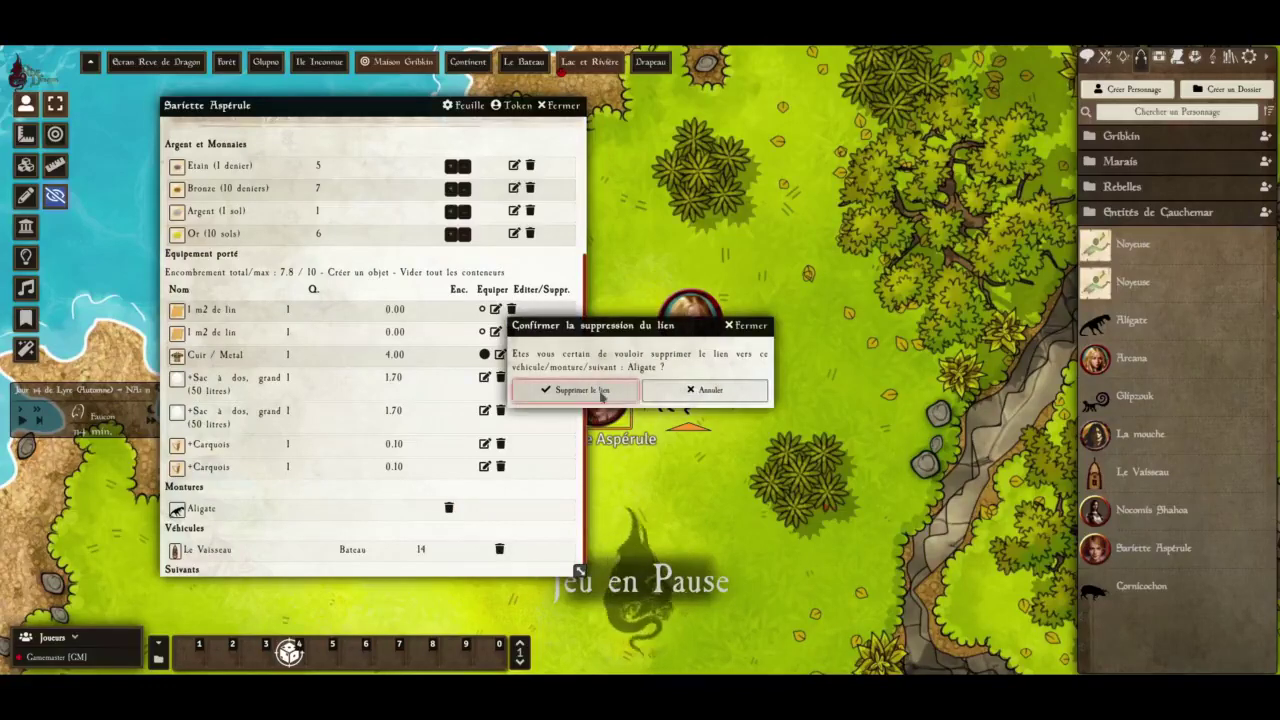
left_click(602, 393)
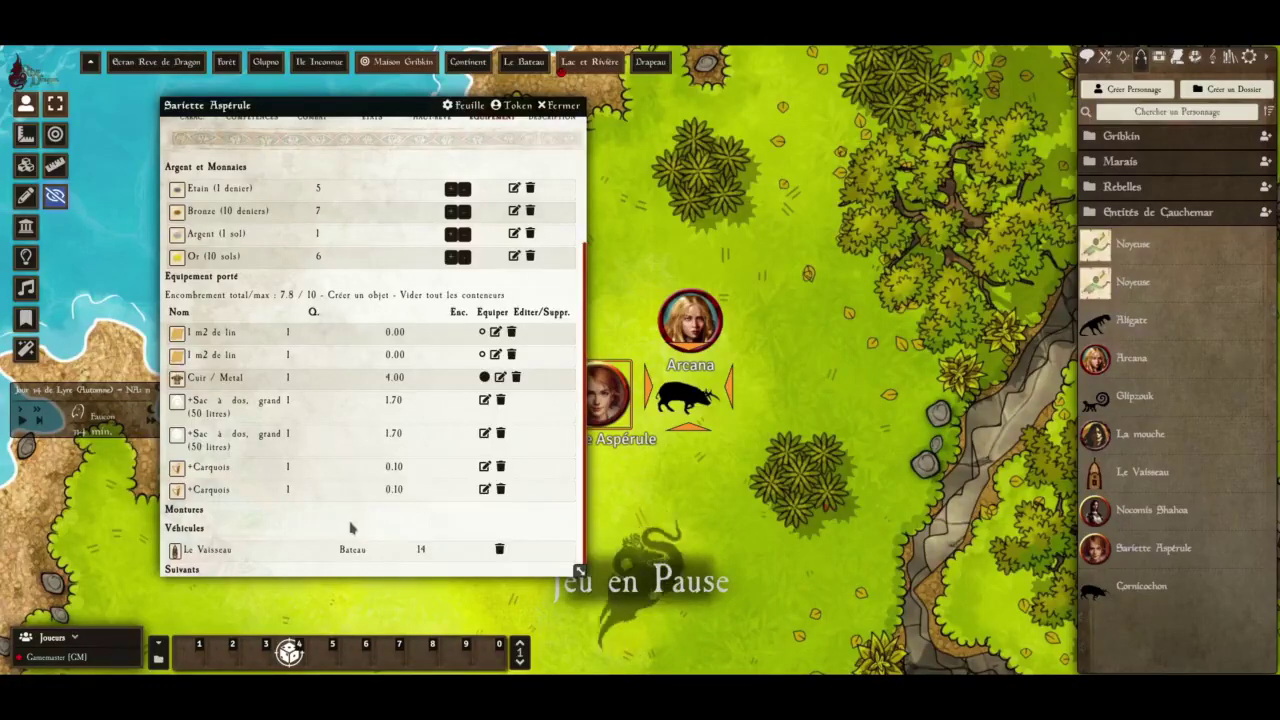
scroll(350, 528, "up", 3)
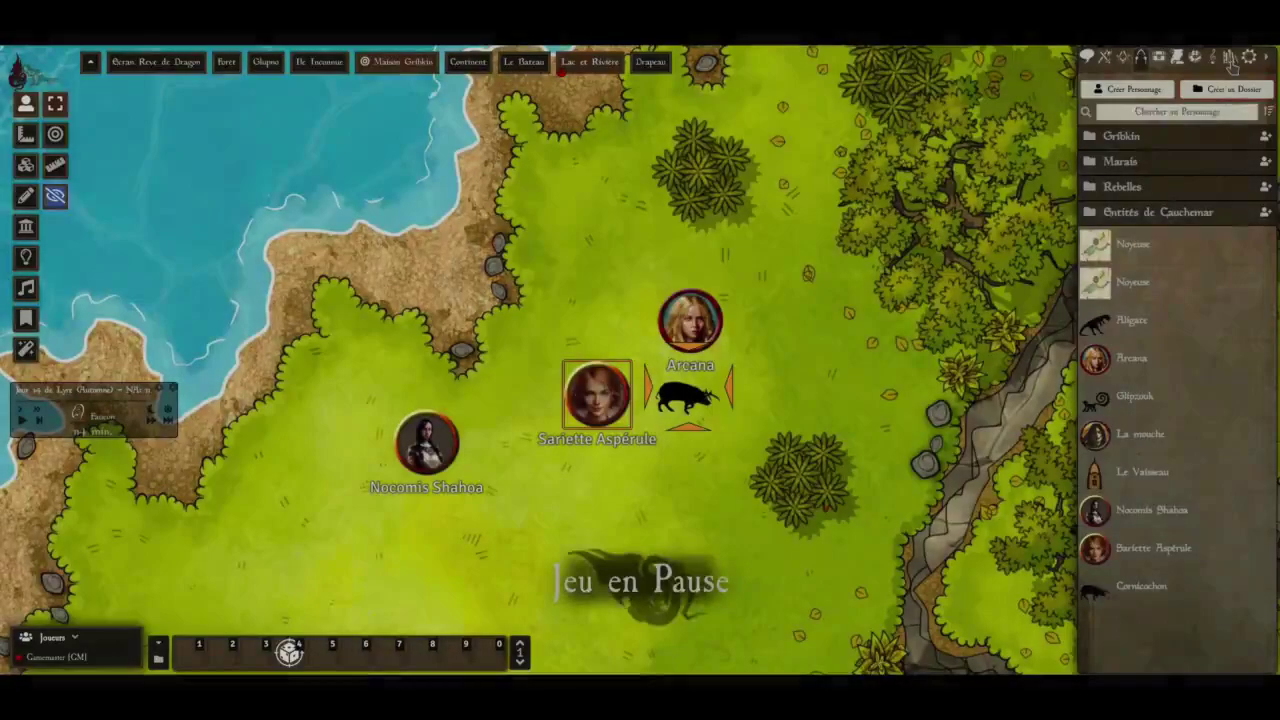
Open the Invocation d'Hypnos compendium from the actor compendiums
left_click(1229, 58)
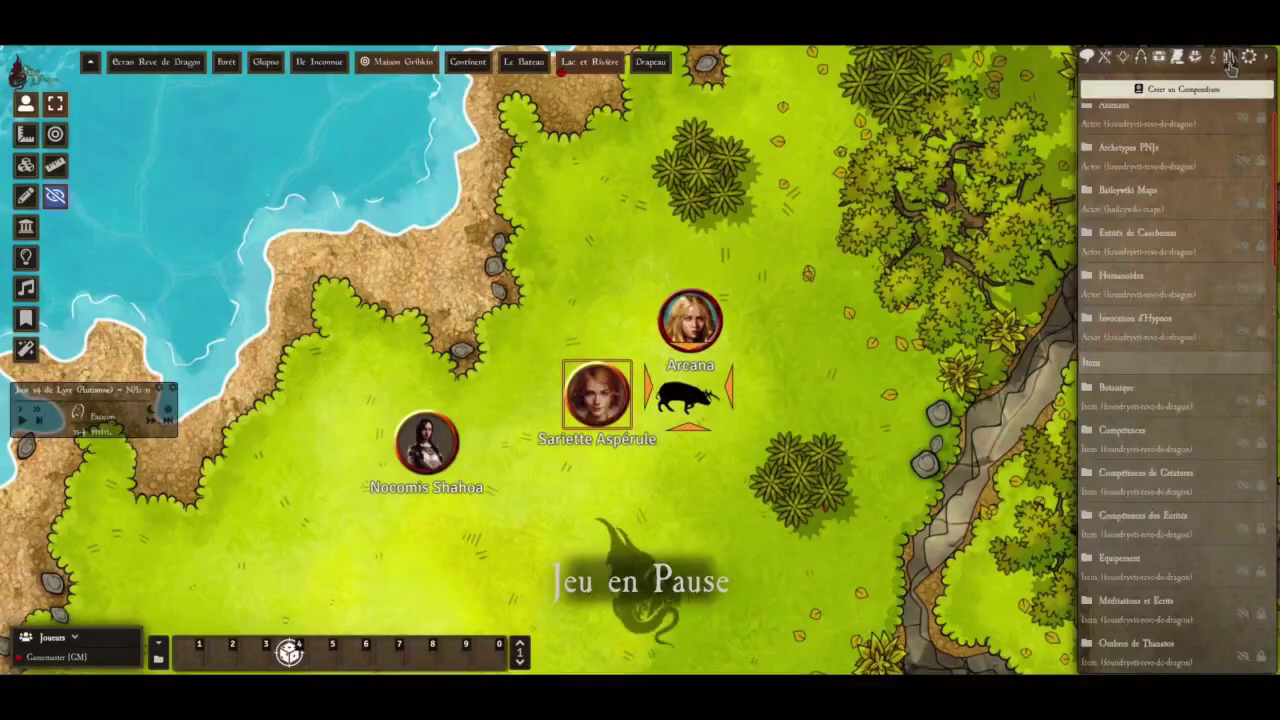
scroll(1145, 262, "down", 1)
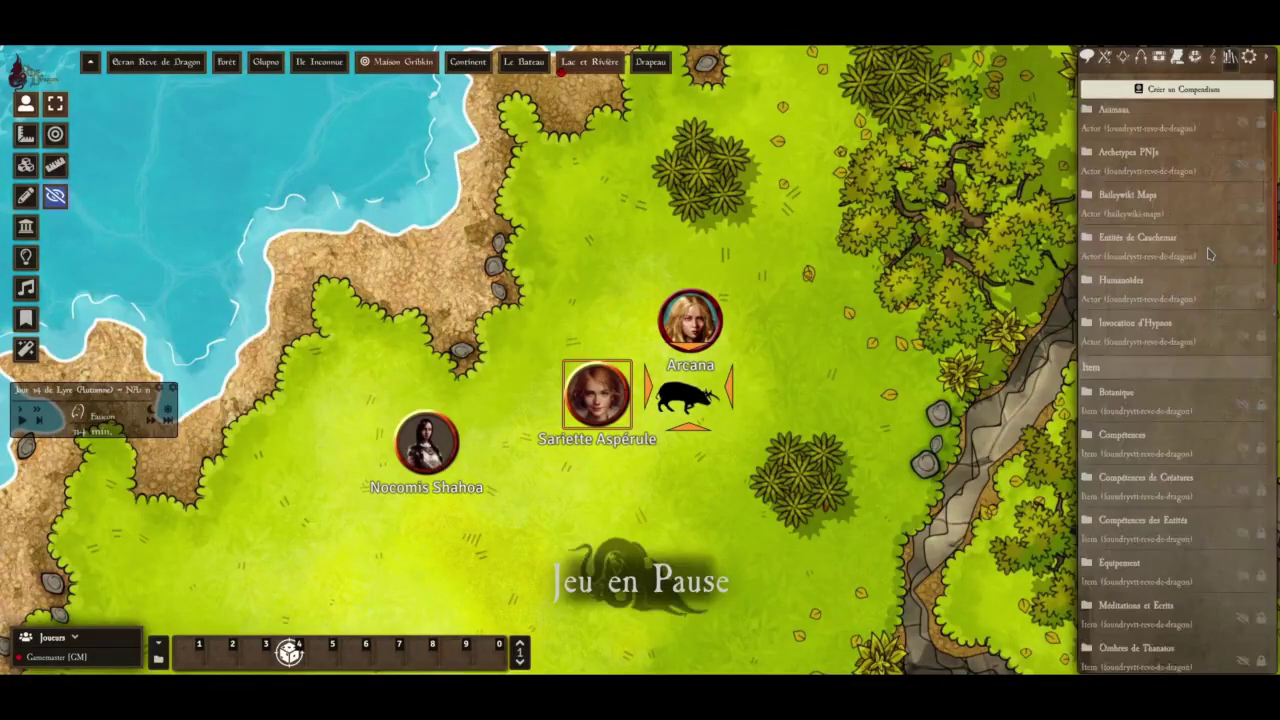
scroll(1208, 254, "up", 1)
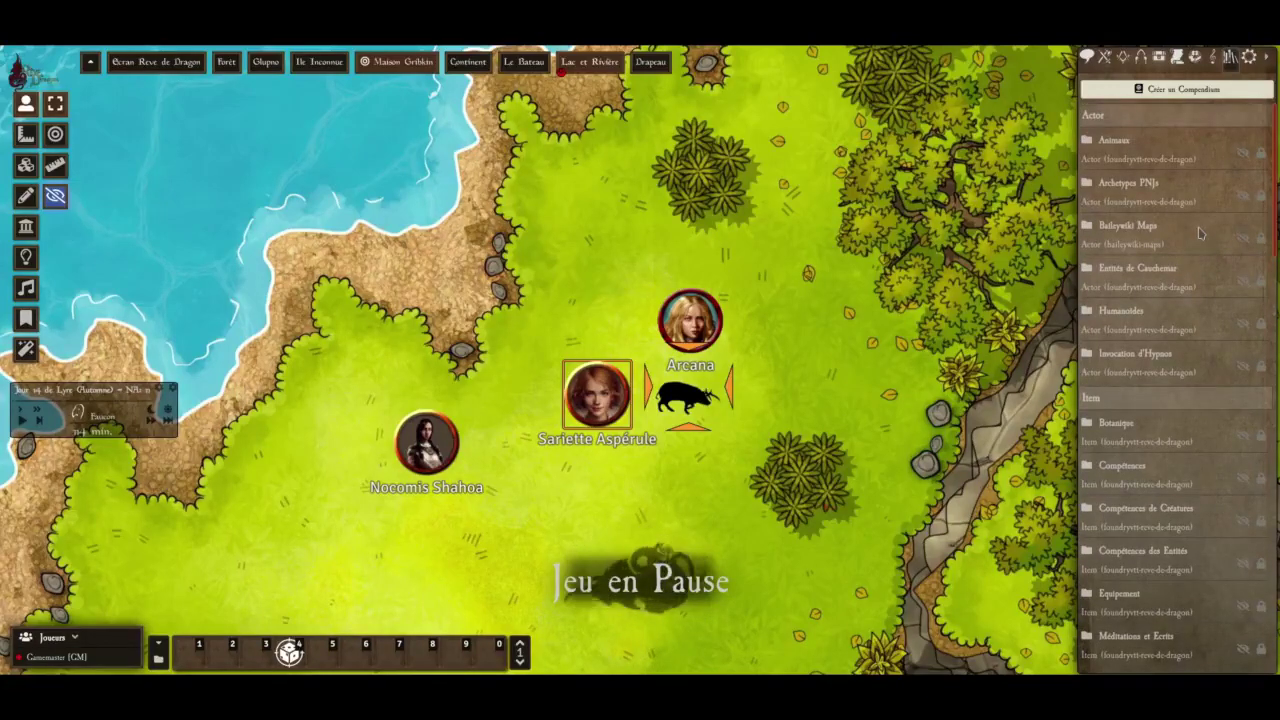
left_click(1136, 358)
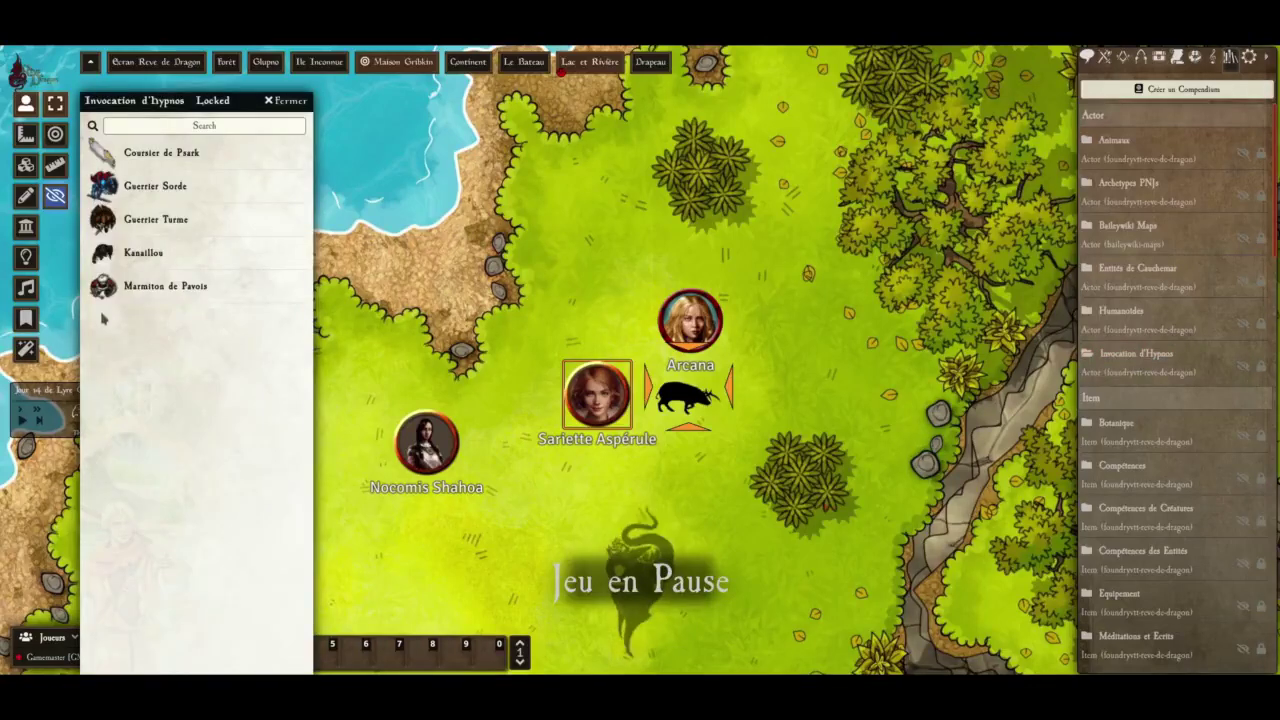
View the Kanaillou creature's sheet, then close it and the Invocation d'Hypnos compendium
left_click(155, 258)
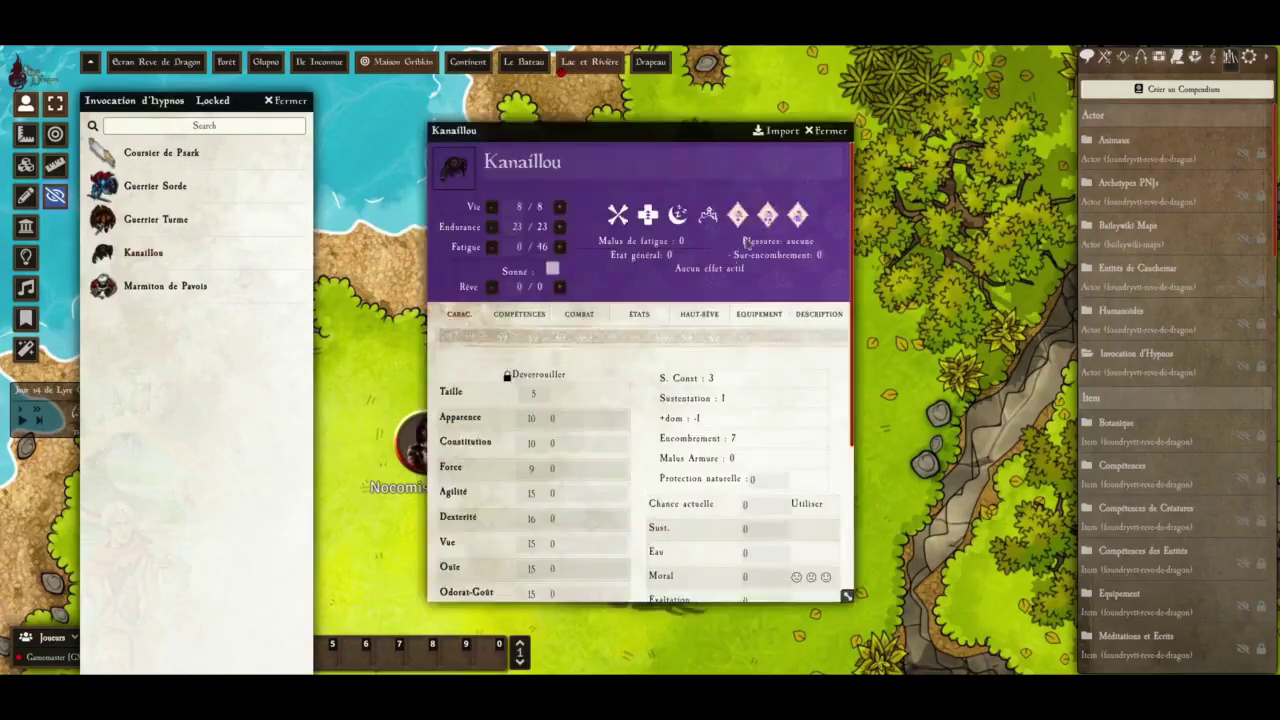
left_click(829, 140)
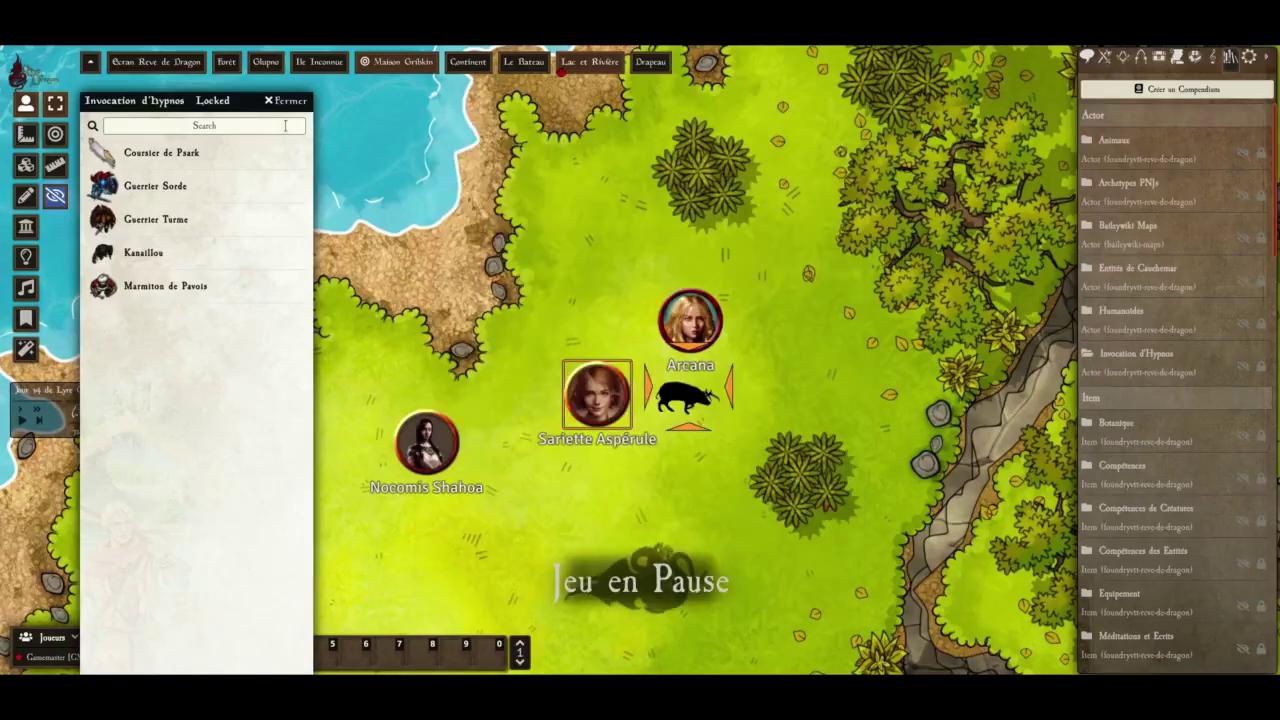
left_click(287, 101)
Open the Méditations et Ecrits compendium, browse its list of writings and meditations, and close it
scroll(1190, 280, "down", 3)
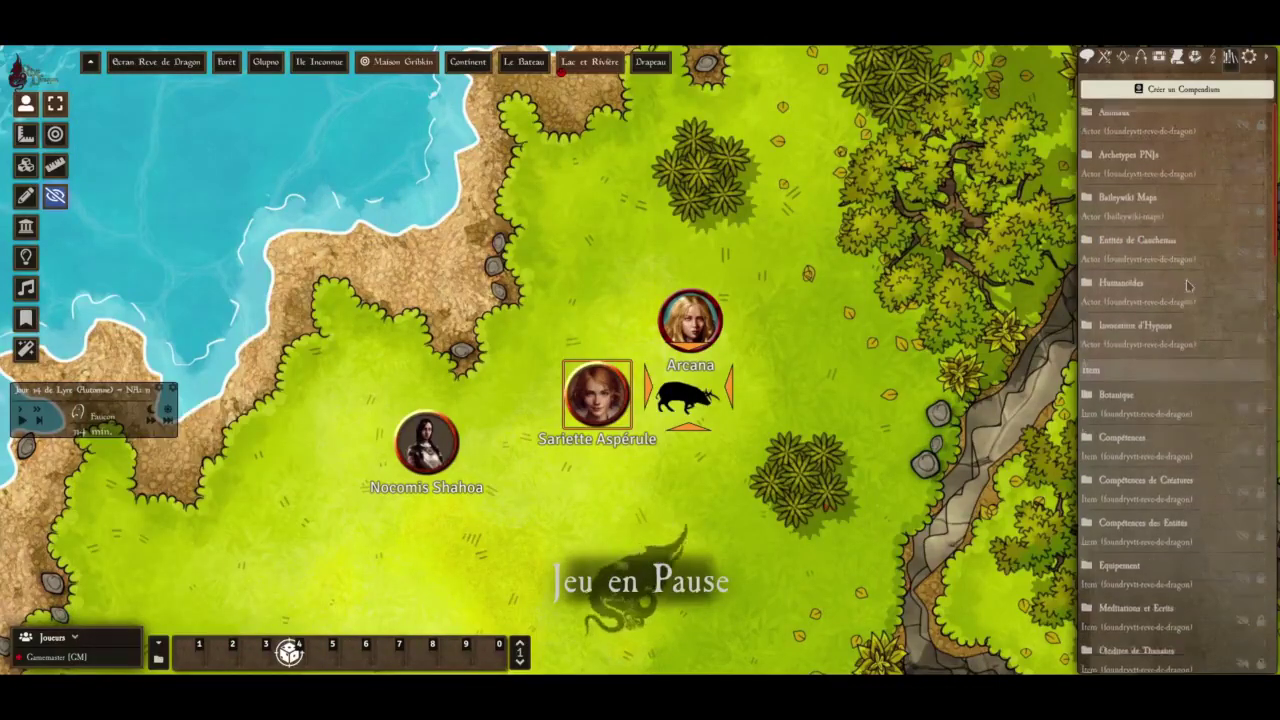
scroll(1188, 286, "down", 2)
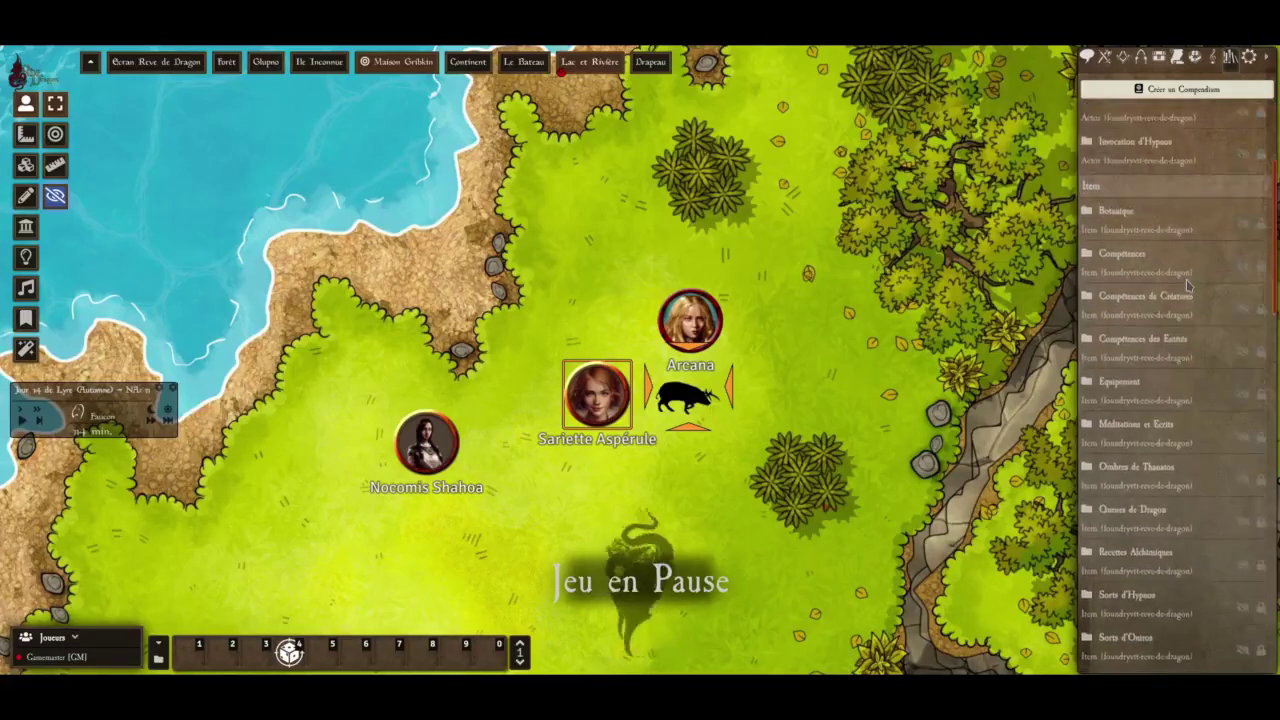
scroll(1220, 286, "down", 2)
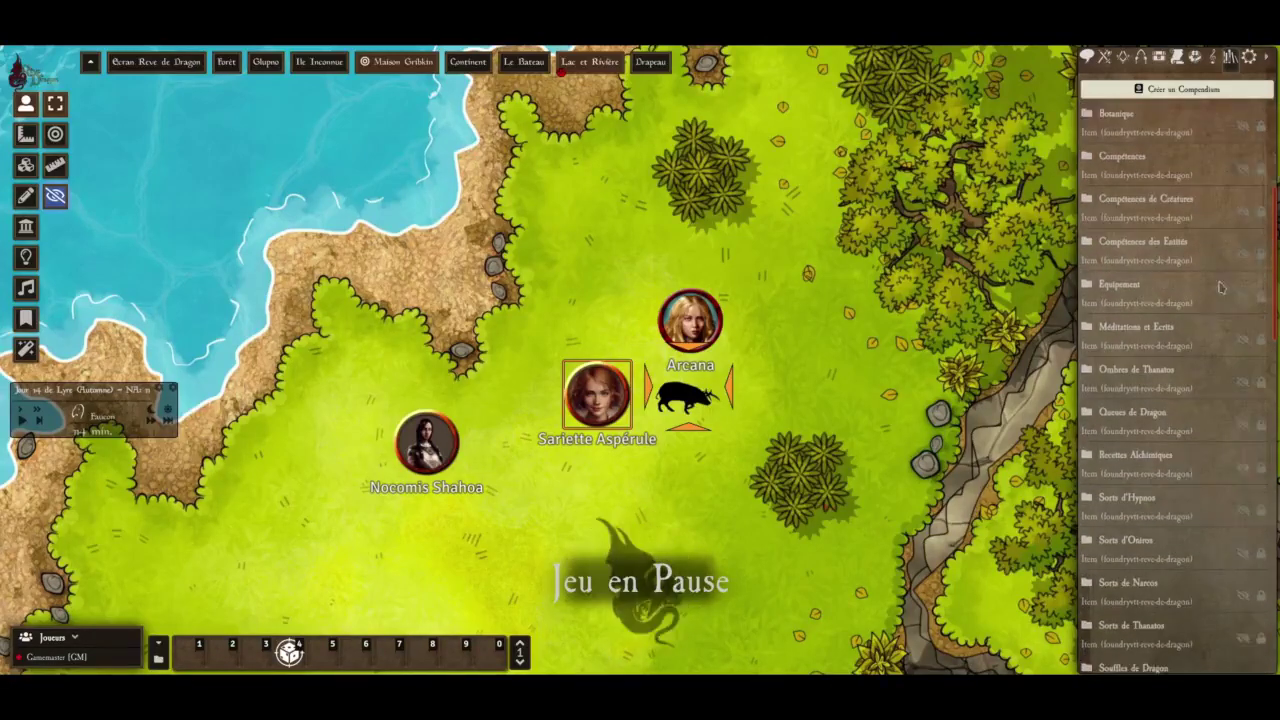
left_click(1165, 320)
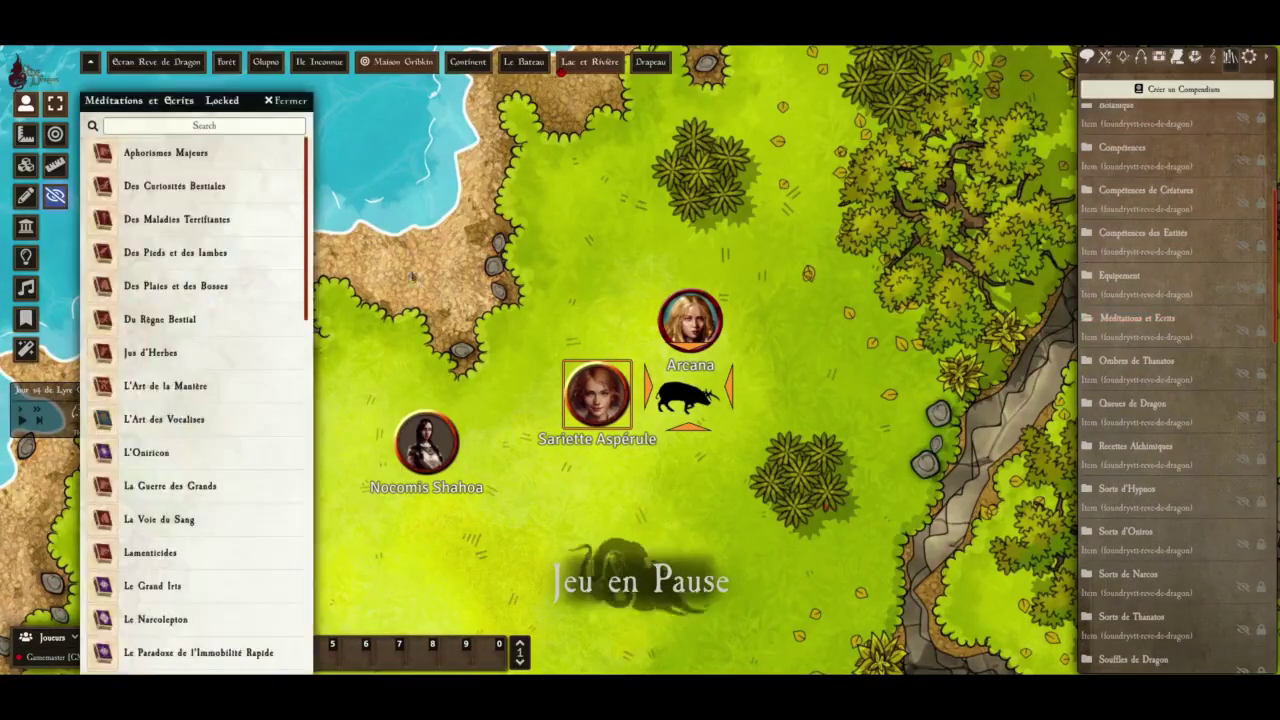
scroll(222, 300, "down", 7)
scroll(222, 330, "down", 6)
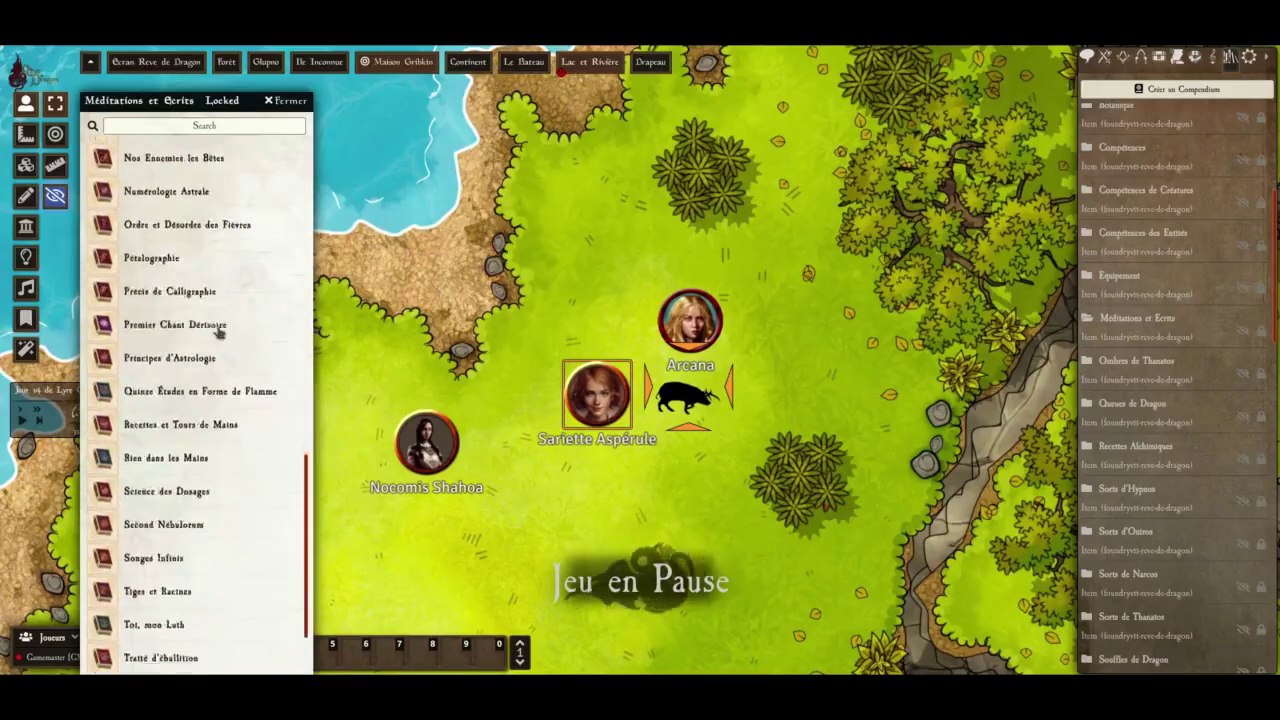
scroll(222, 340, "up", 7)
scroll(222, 330, "up", 8)
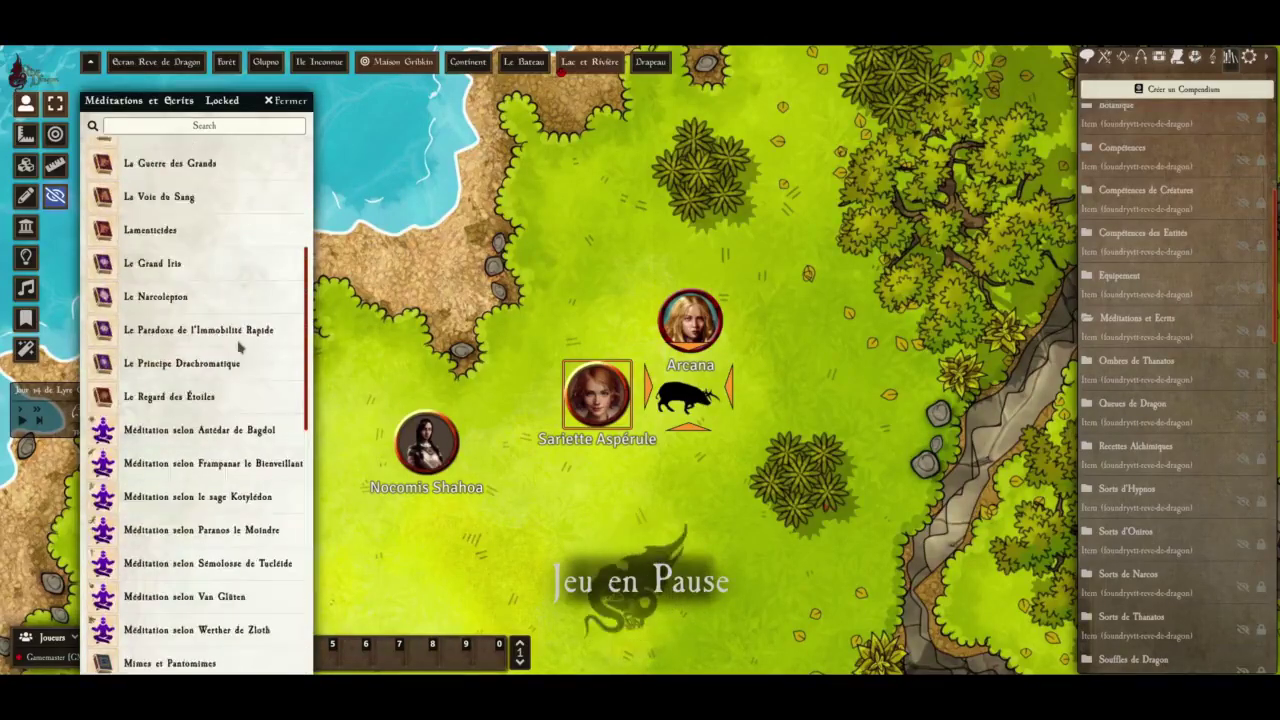
left_click(292, 102)
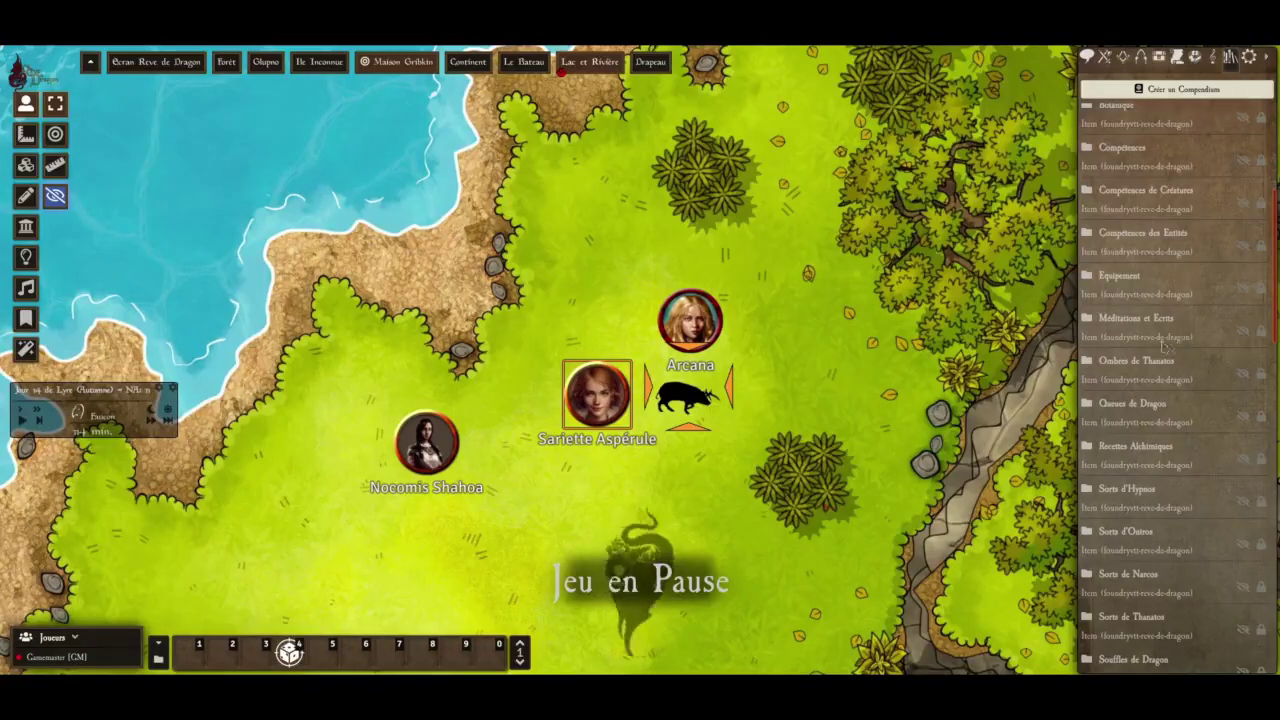
Open the Tâches courantes compendium to view its first-aid tasks, and close it
scroll(1186, 386, "down", 1)
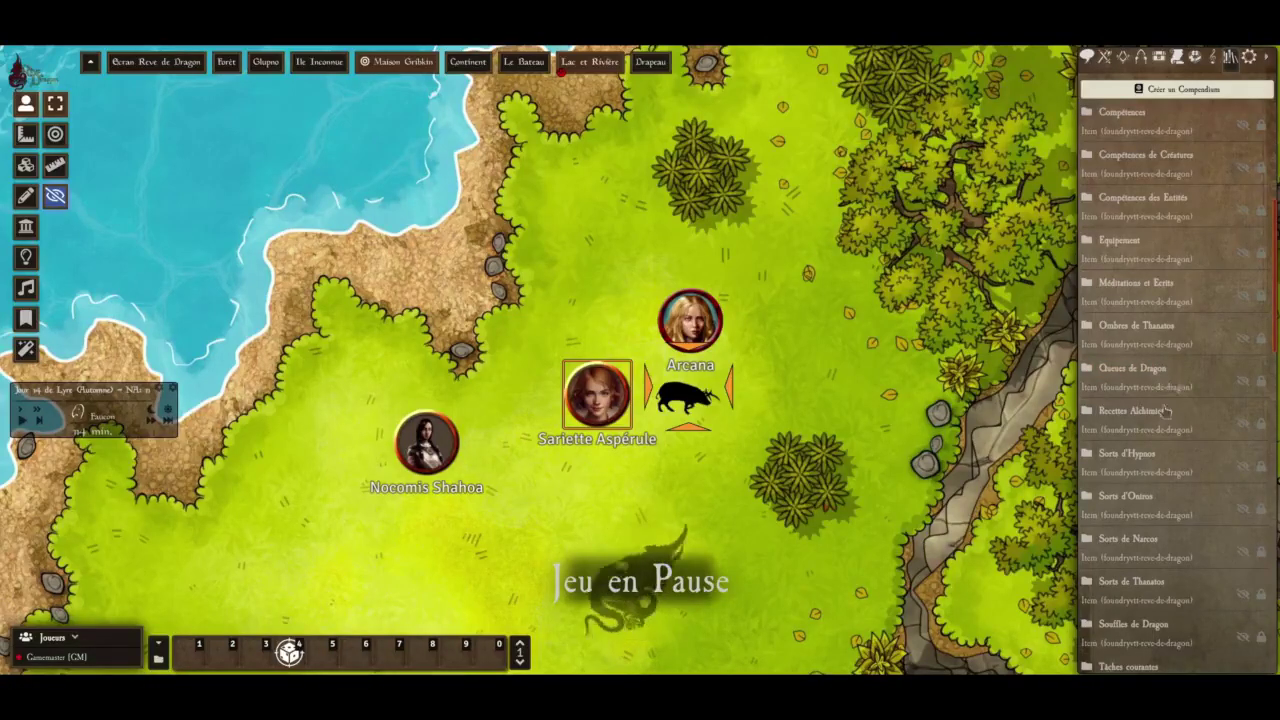
scroll(1165, 410, "down", 2)
scroll(1165, 410, "down", 2)
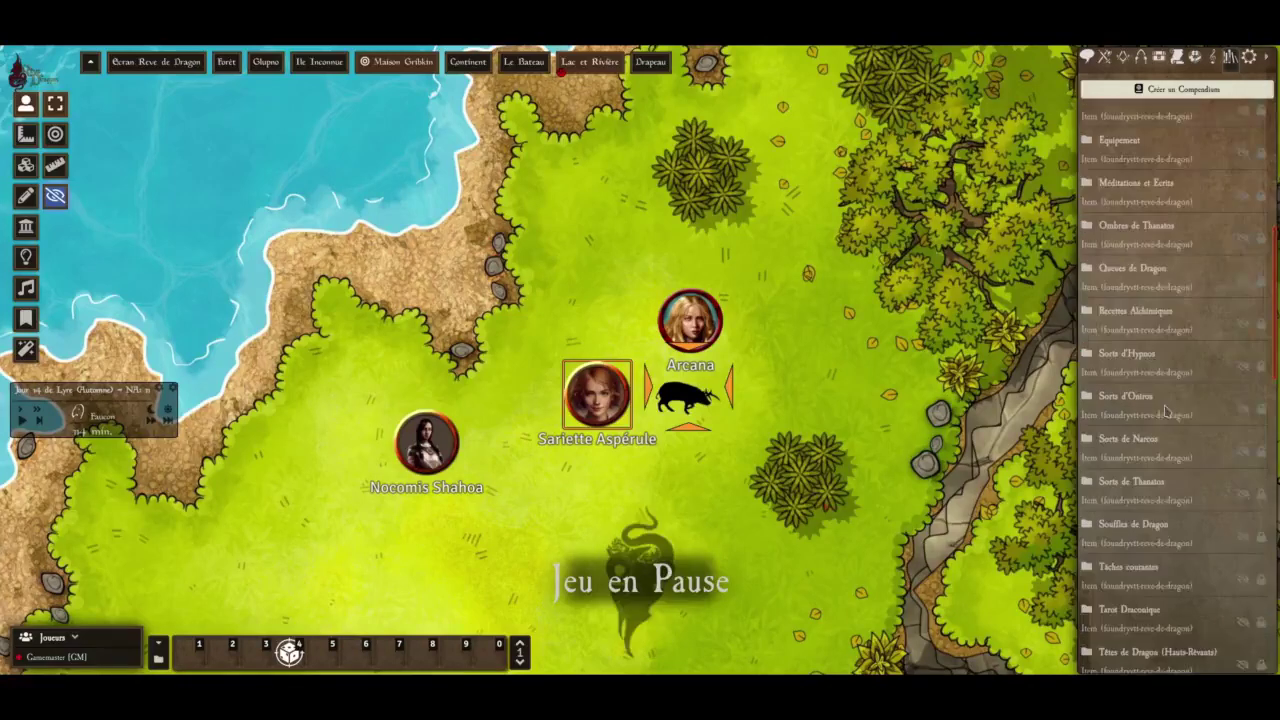
scroll(1165, 410, "down", 3)
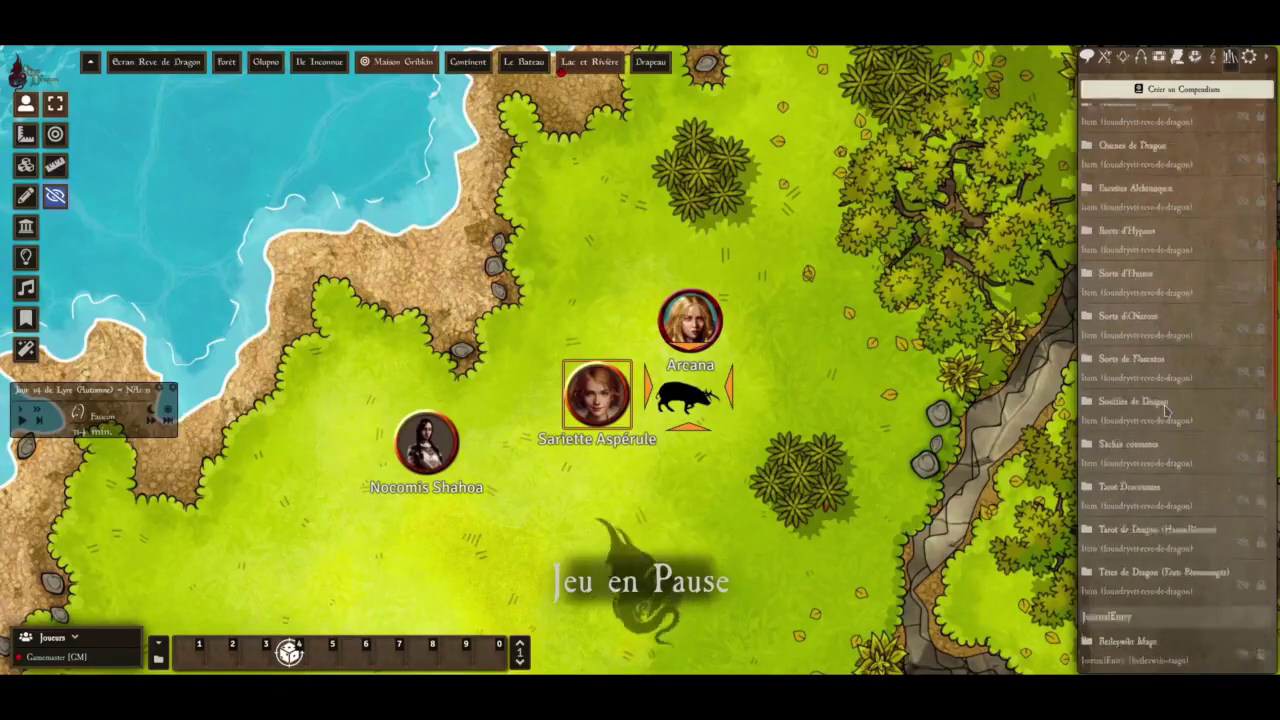
double_click(1135, 420)
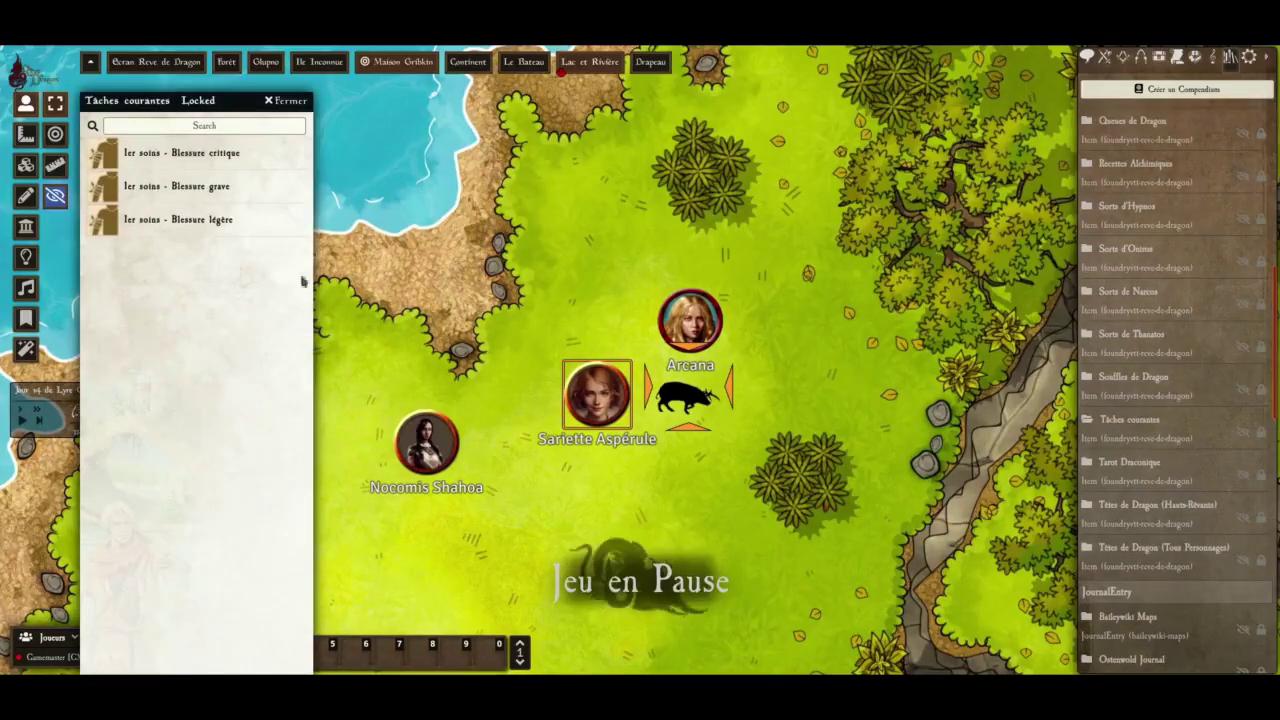
left_click(282, 101)
Open the Rappels des Règles journal compendium to view its entries, and close it
scroll(1125, 398, "down", 3)
scroll(1125, 398, "down", 5)
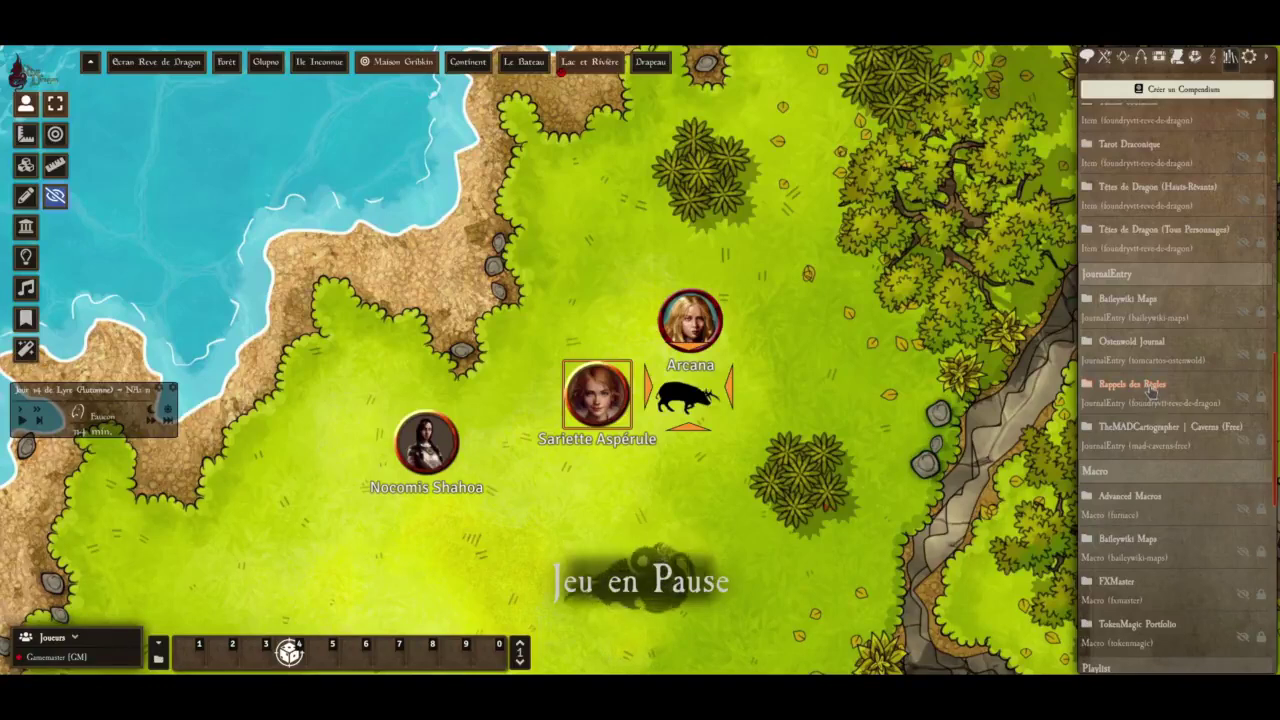
right_click(1150, 392)
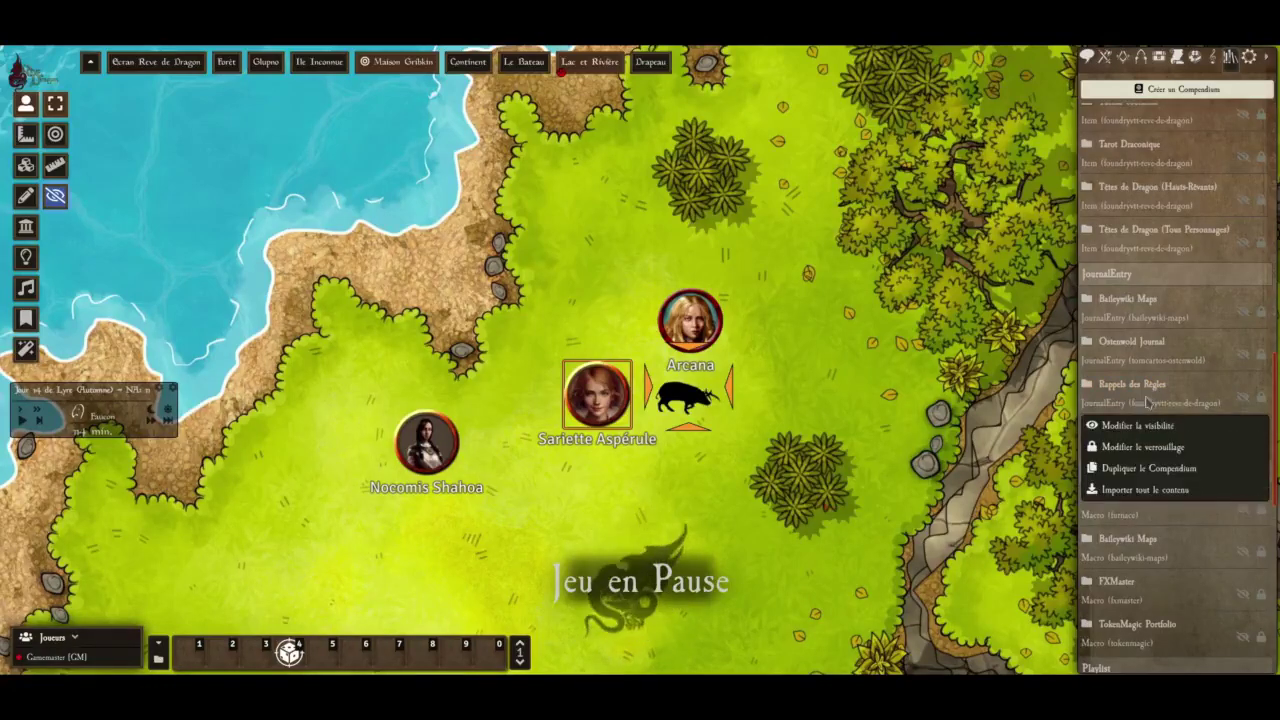
left_click(1115, 390)
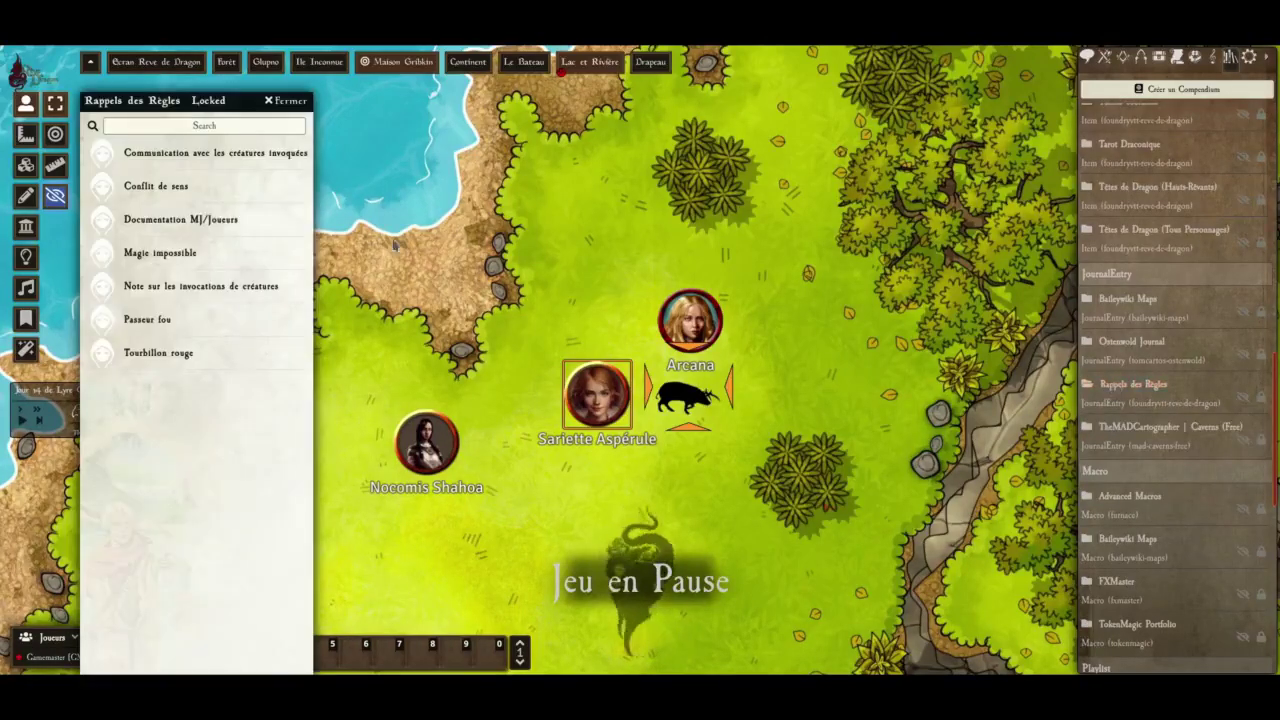
left_click(292, 102)
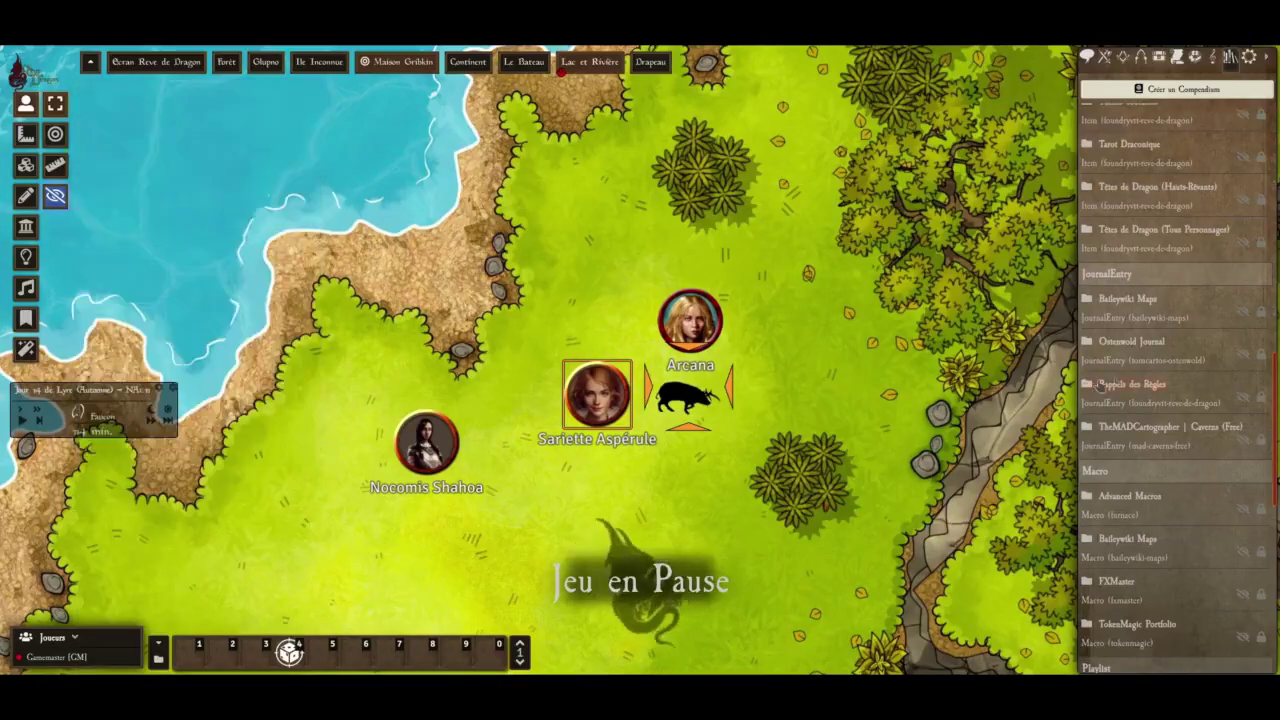
Import the Ecran Reve de Dragon scene from the Scenes Reve de Dragon compendium, then close its configuration and the compendium
scroll(1147, 395, "down", 5)
scroll(1147, 395, "down", 7)
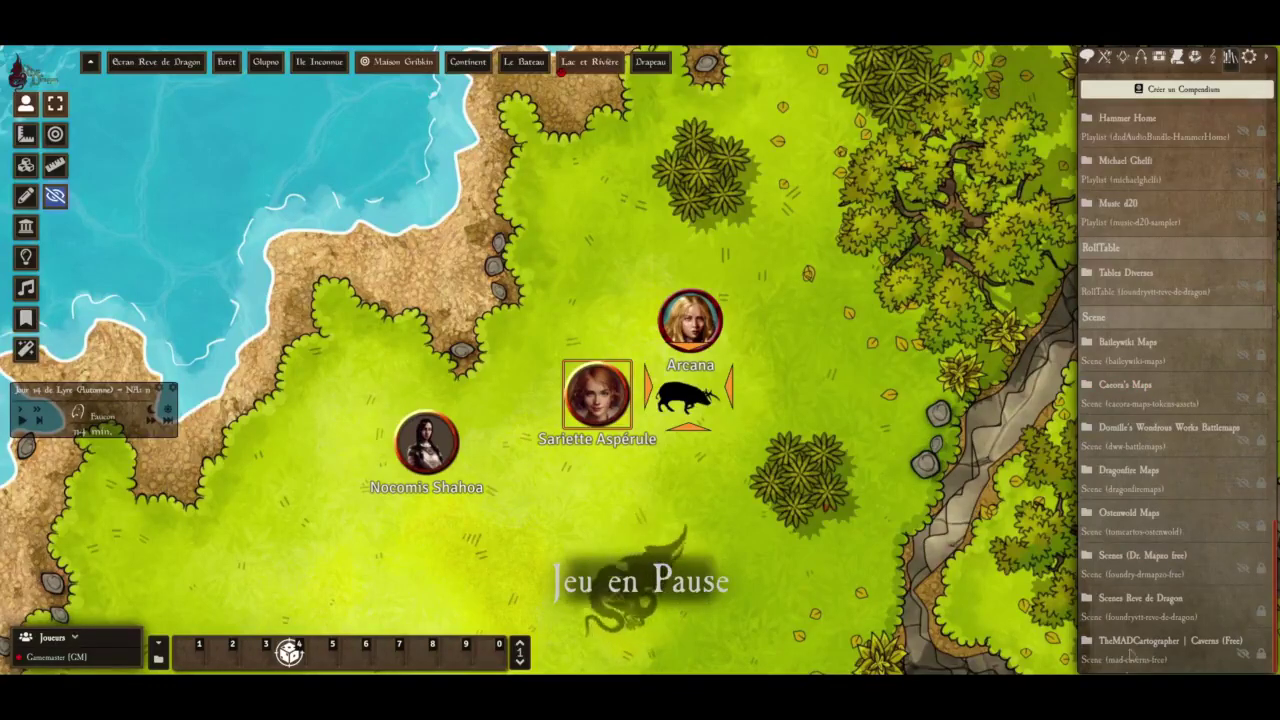
left_click(1141, 598)
right_click(155, 160)
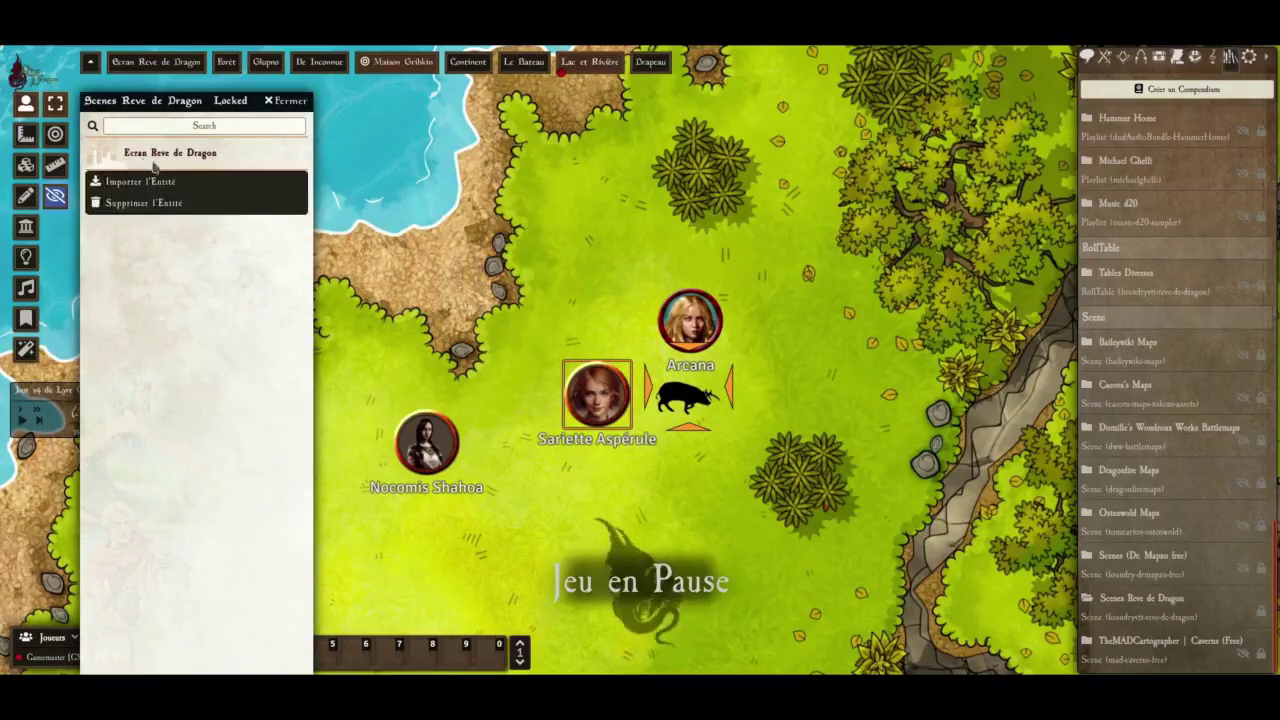
left_click(148, 182)
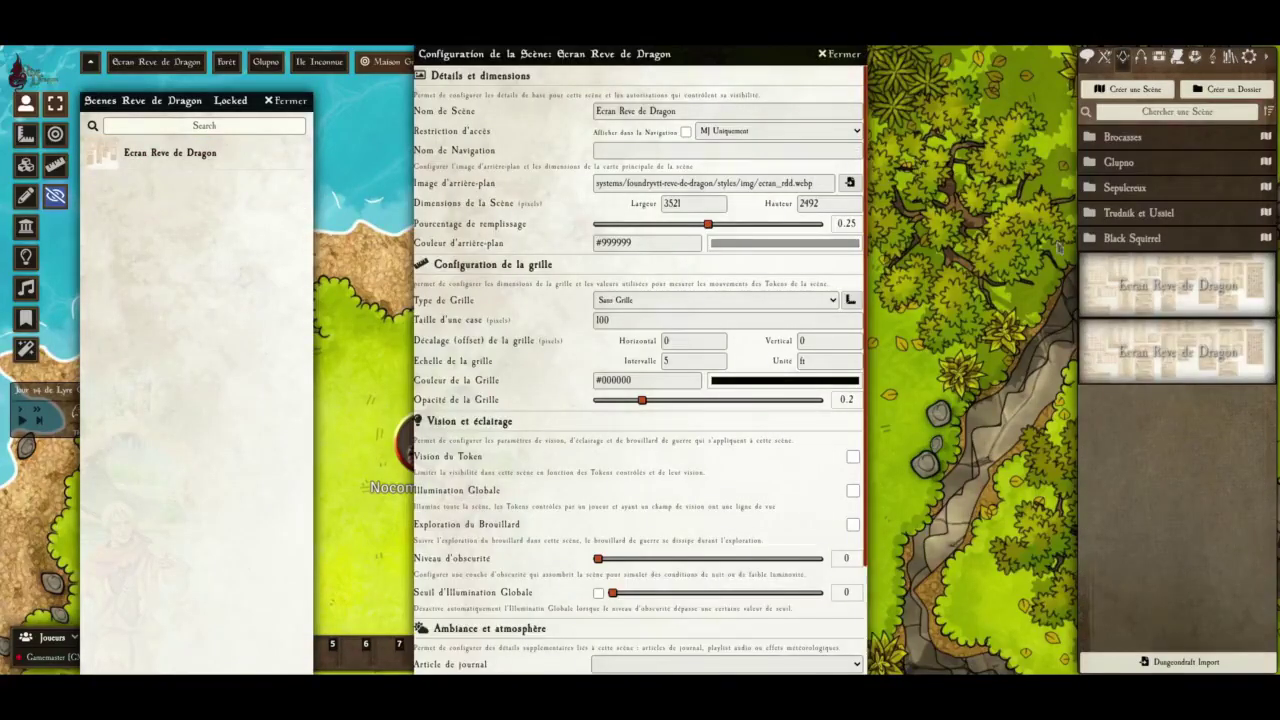
left_click(840, 54)
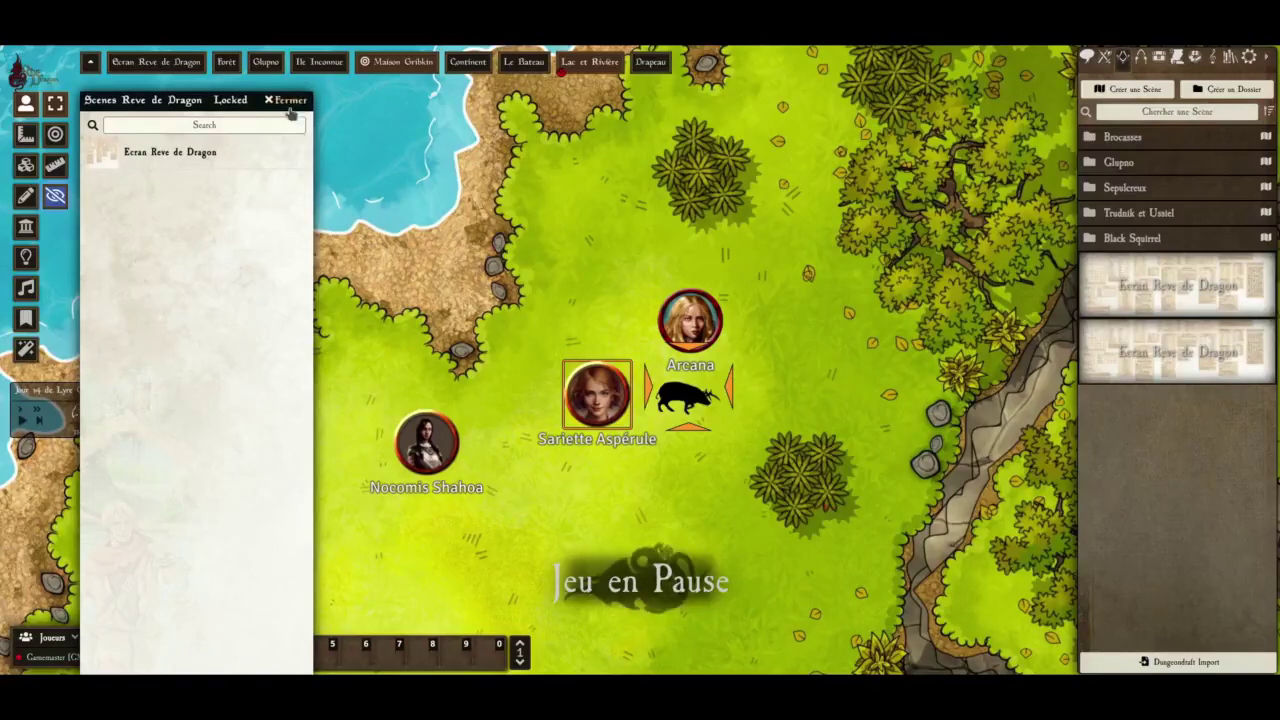
left_click(287, 99)
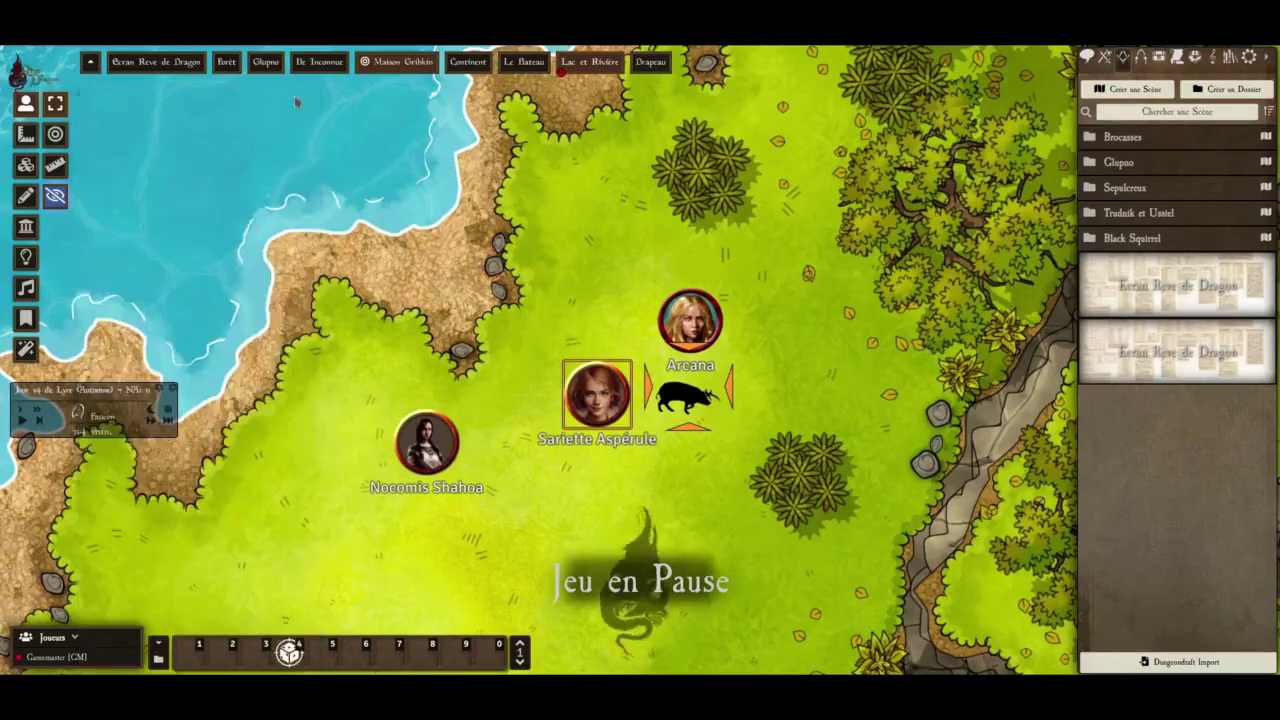
Display the Ecran Reve de Dragon scene and examine its rules tables, including weapons, healing, fatigue and combat phases
right_click(1196, 296)
left_click(1132, 329)
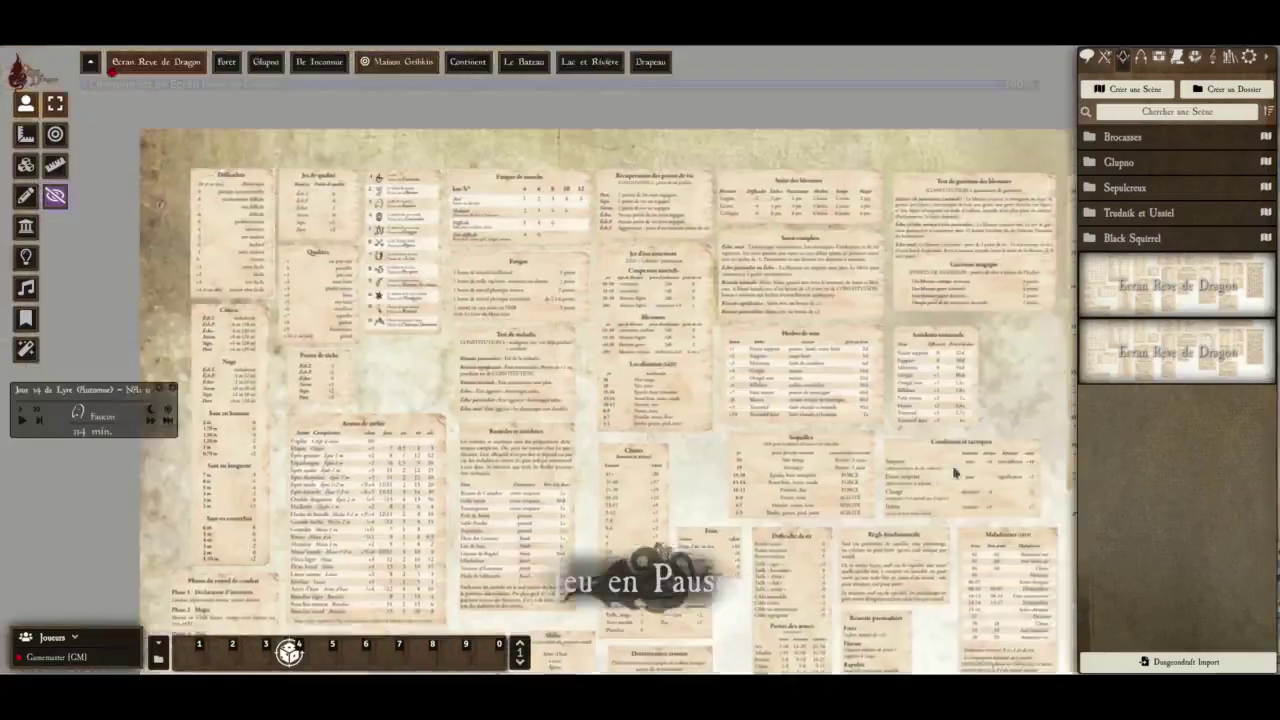
left_click_drag(955, 473, 762, 222)
scroll(762, 222, "up", 10)
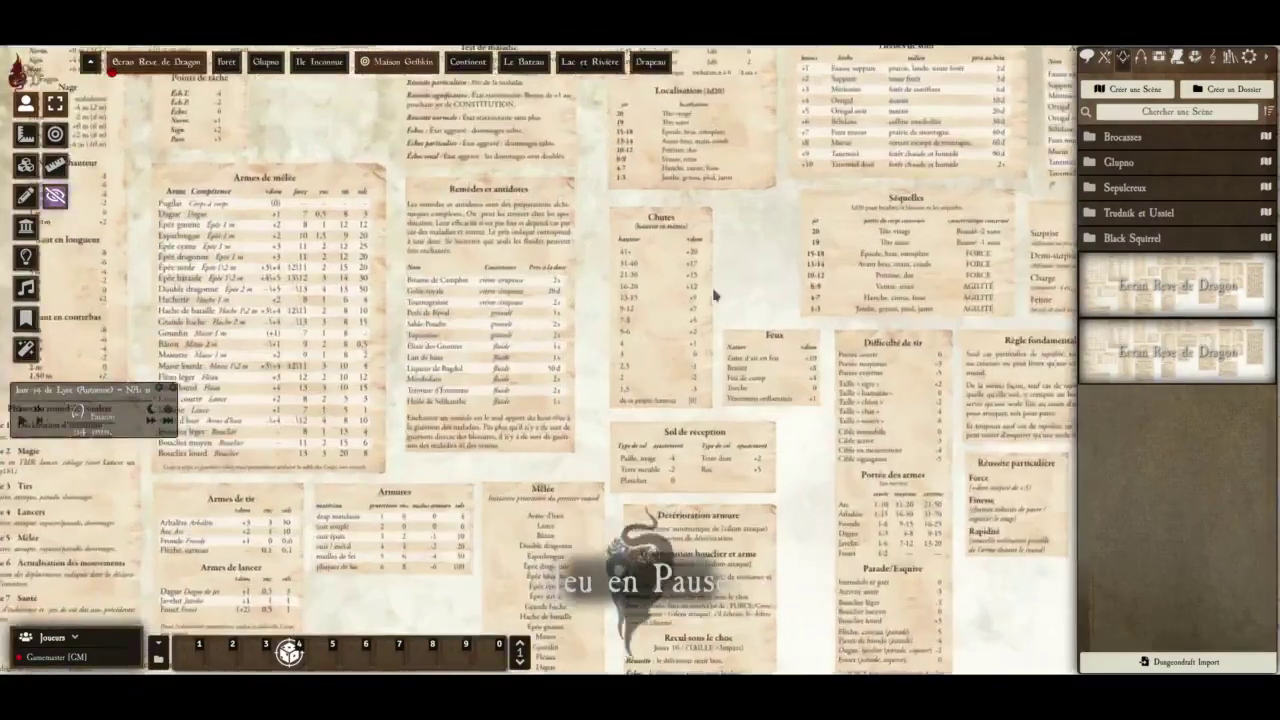
scroll(714, 295, "up", 3)
left_click_drag(716, 292, 465, 403)
scroll(465, 403, "down", 6)
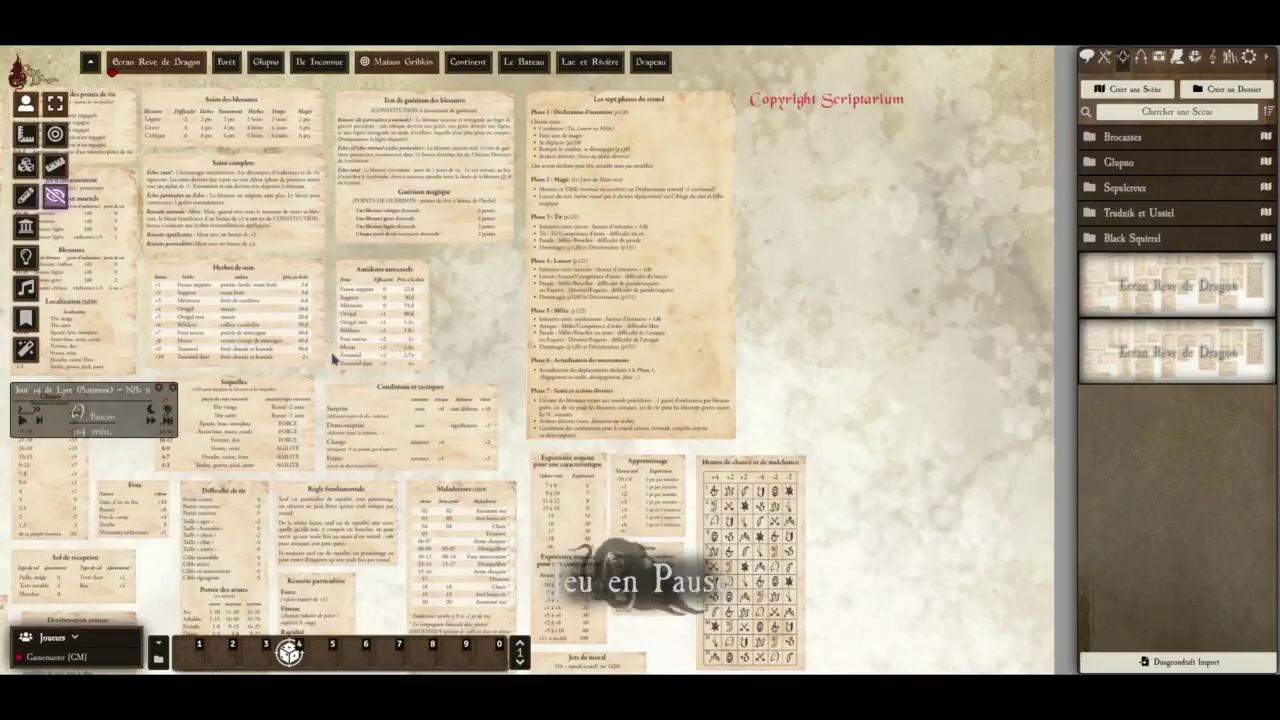
left_click_drag(333, 353, 786, 221)
left_click_drag(516, 307, 850, 240)
scroll(683, 298, "up", 4)
scroll(683, 298, "up", 1)
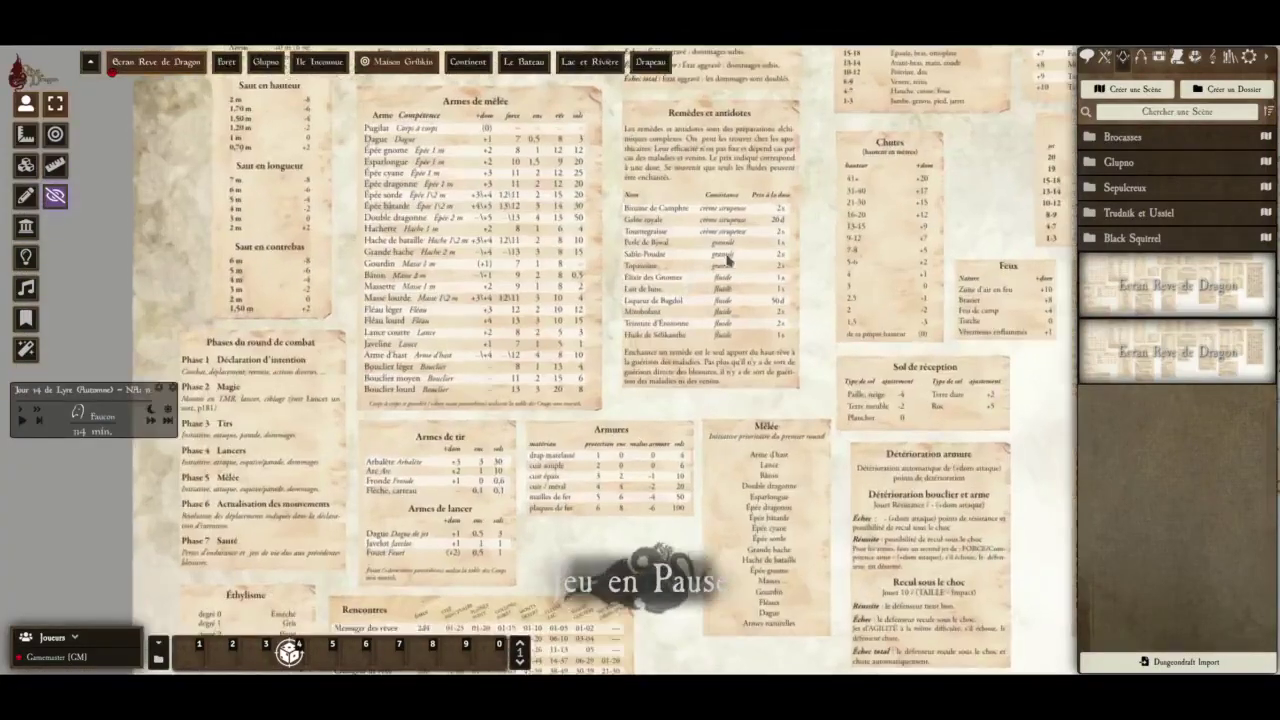
left_click_drag(725, 260, 618, 383)
mouse_move(712, 273)
left_mouse_down()
mouse_move(683, 380)
mouse_move(723, 429)
left_mouse_up()
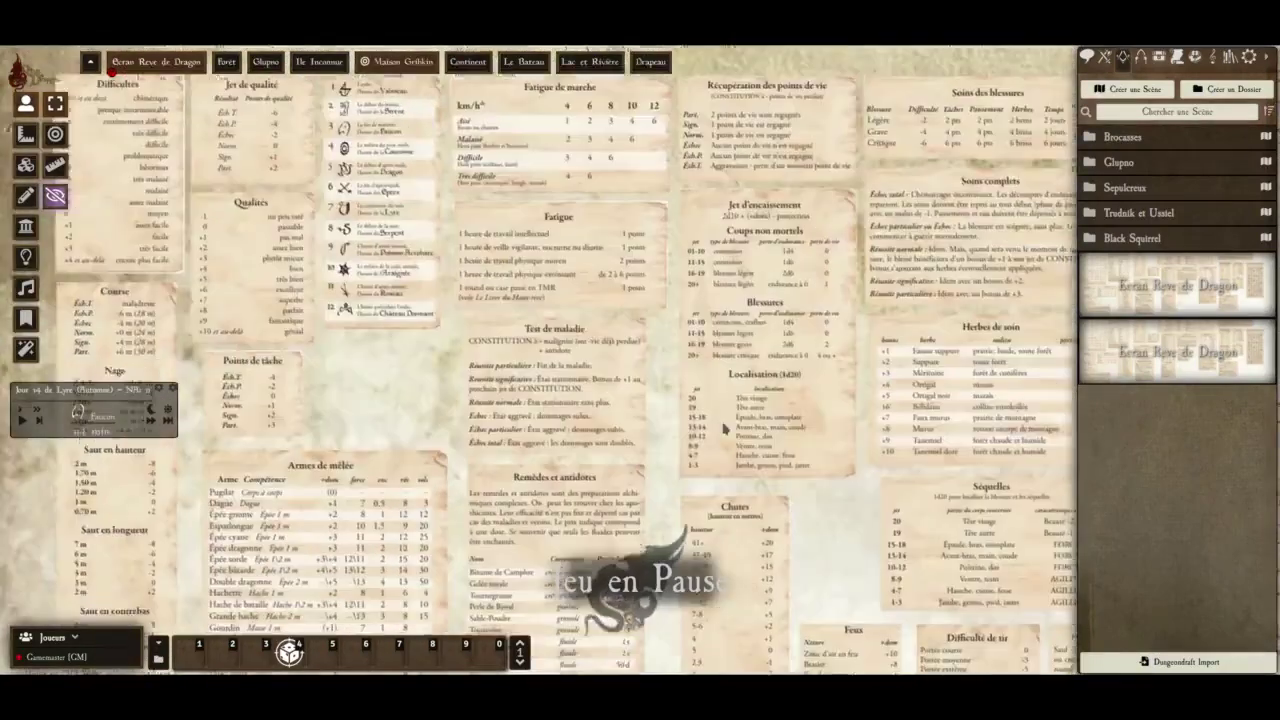
scroll(834, 346, "up", 5)
scroll(855, 275, "down", 3)
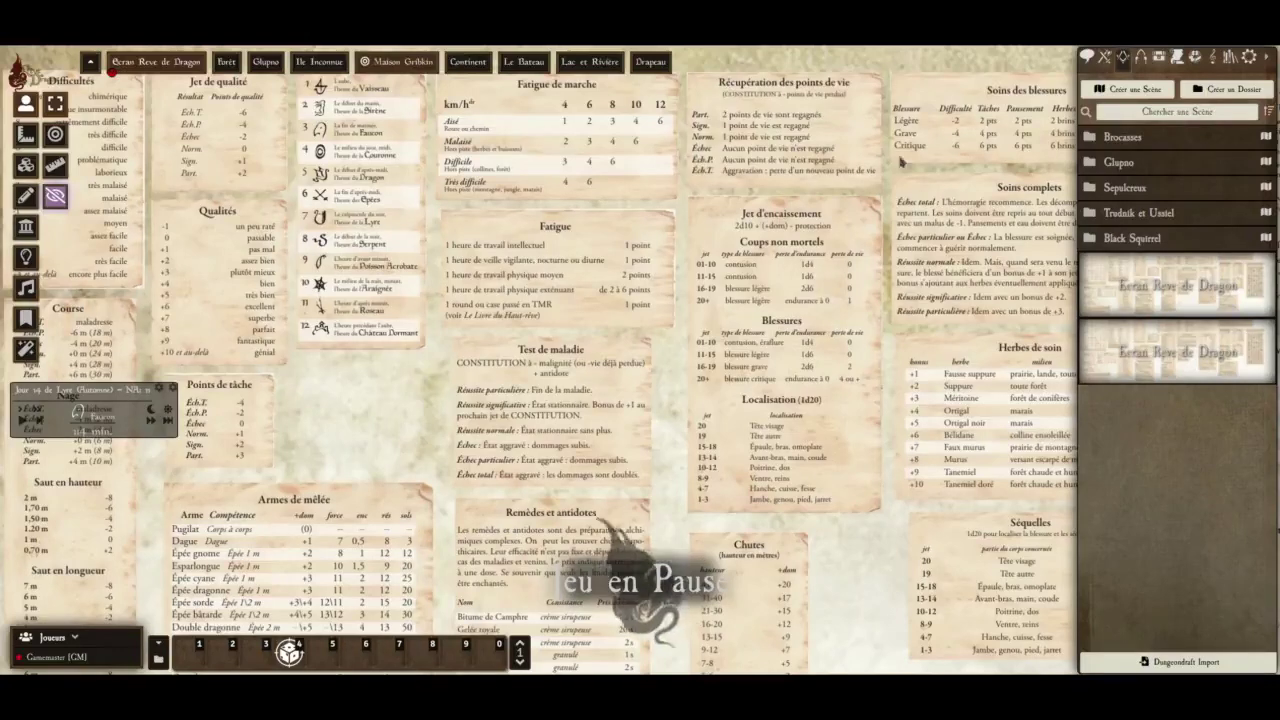
Go to the chat and list the available xp commands
left_click(1143, 58)
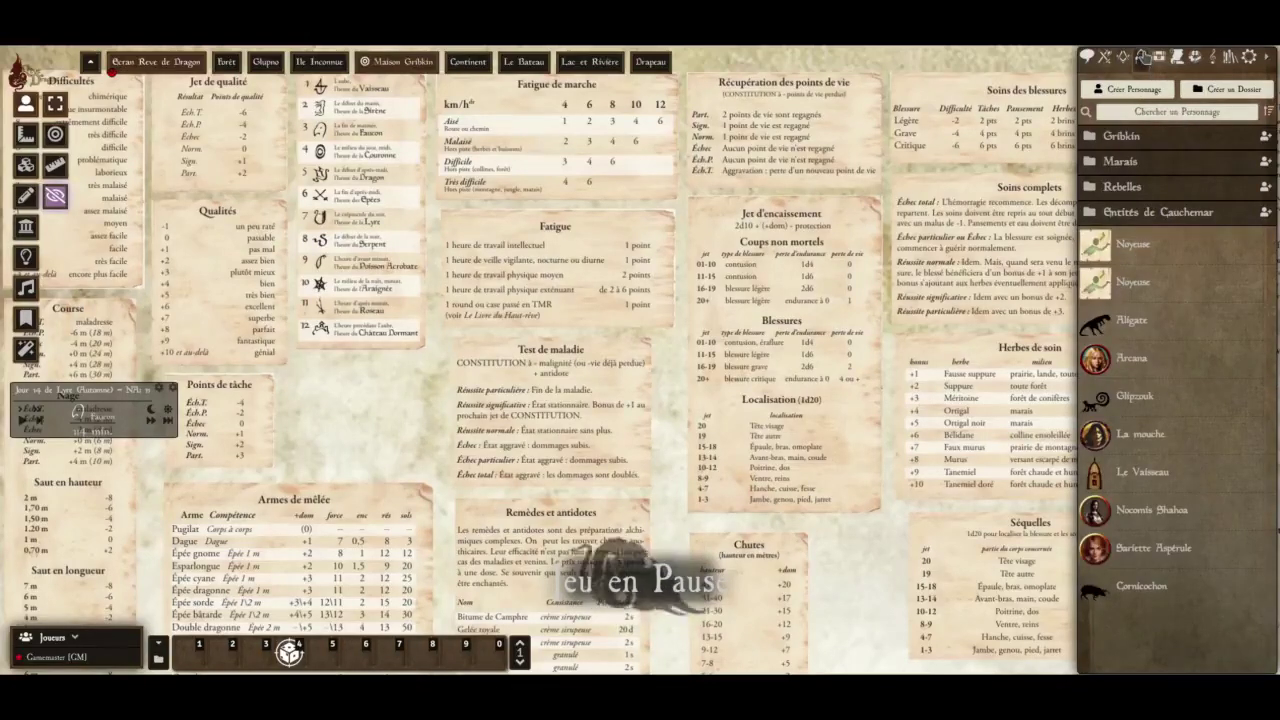
left_click(1088, 58)
left_click(1150, 592)
left_click(1132, 620)
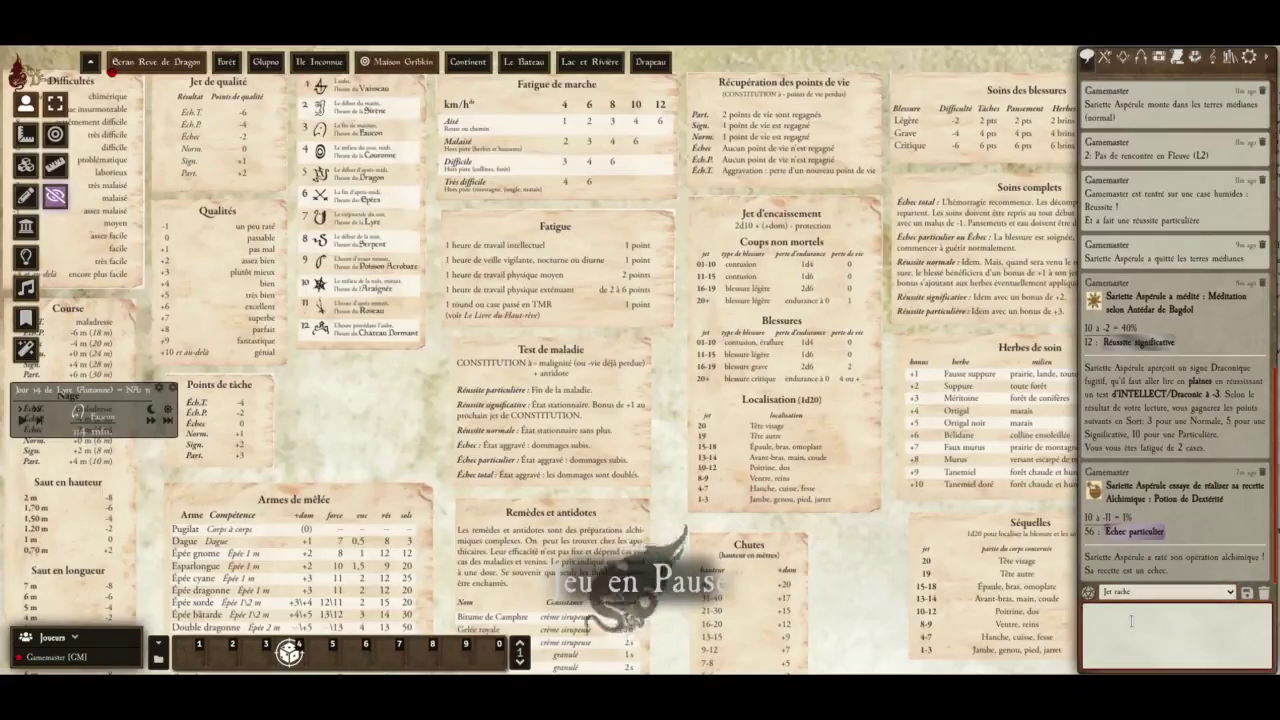
key("Return")
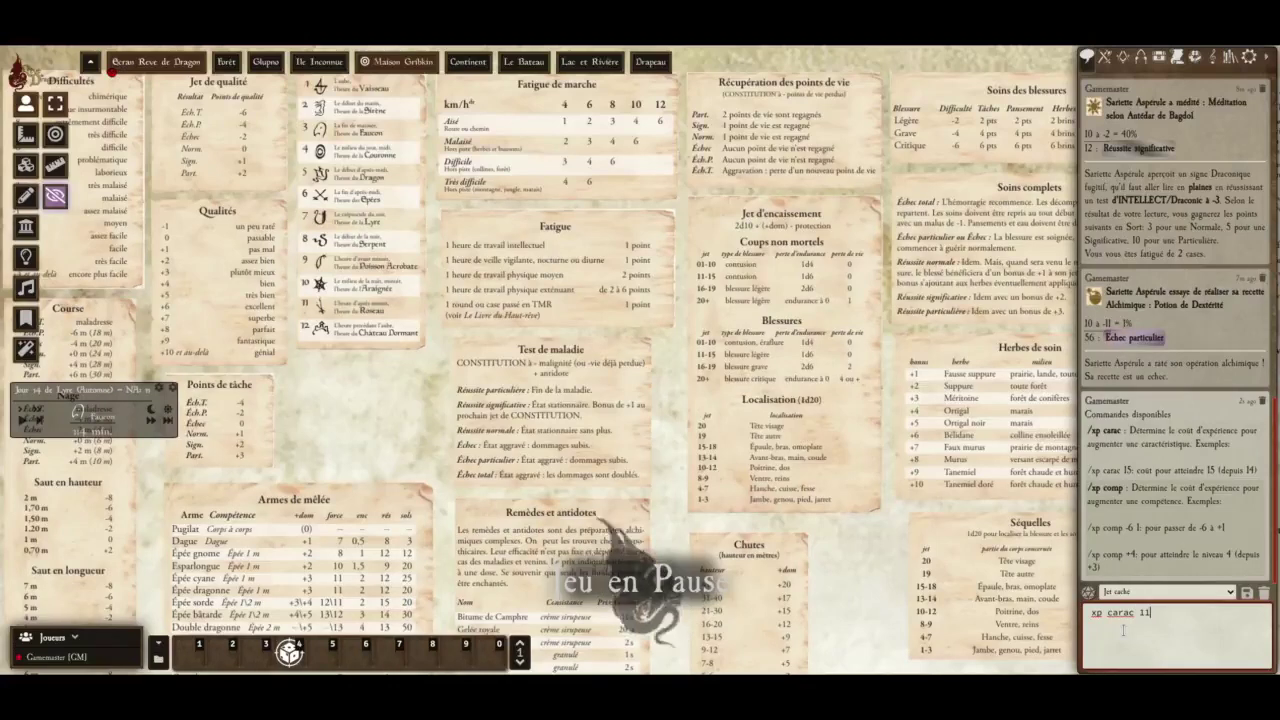
Query the experience cost of raising a characteristic to 11 with "/xp carac 11", and return to the Lac et Rivière scene
key("Return")
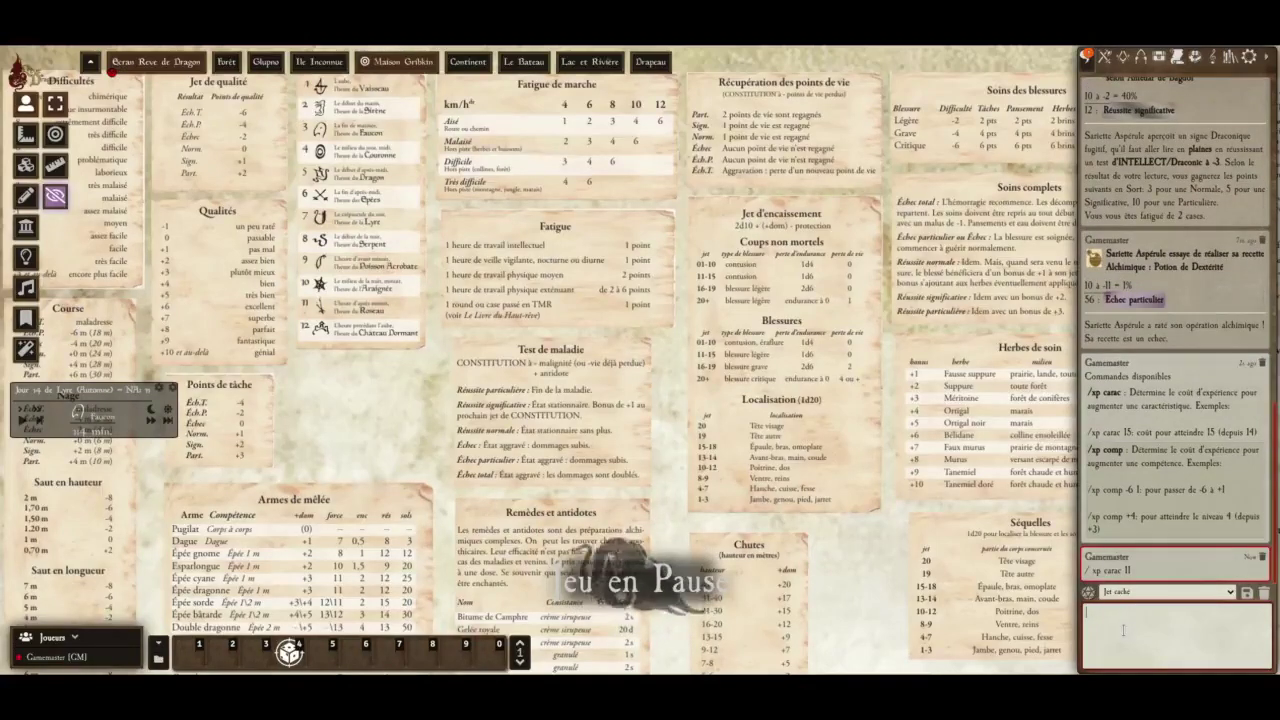
key("Up")
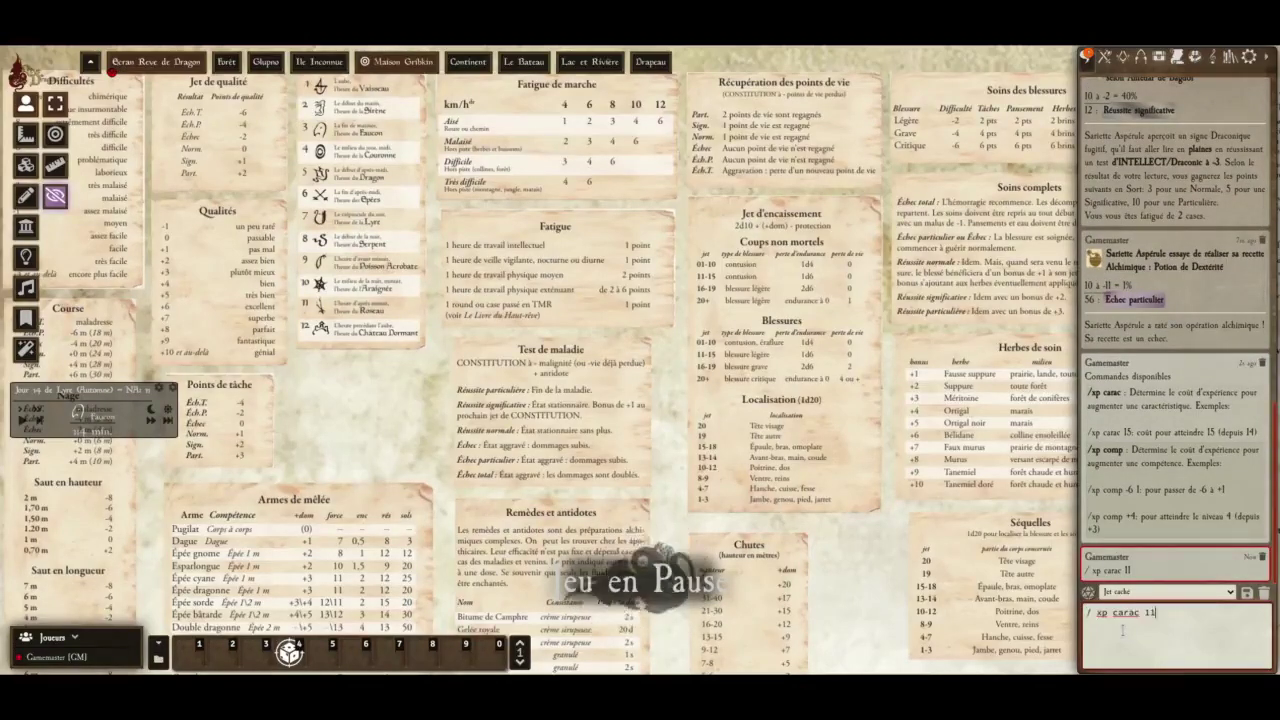
key("Return")
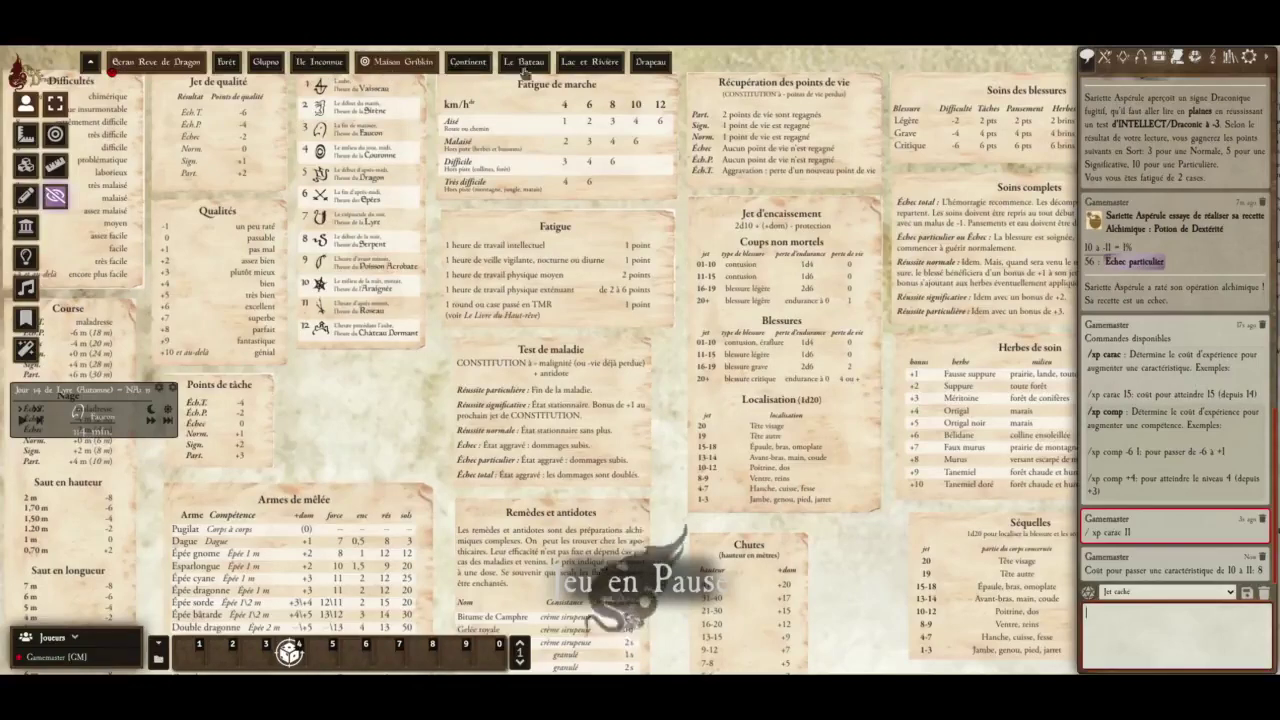
left_click(590, 62)
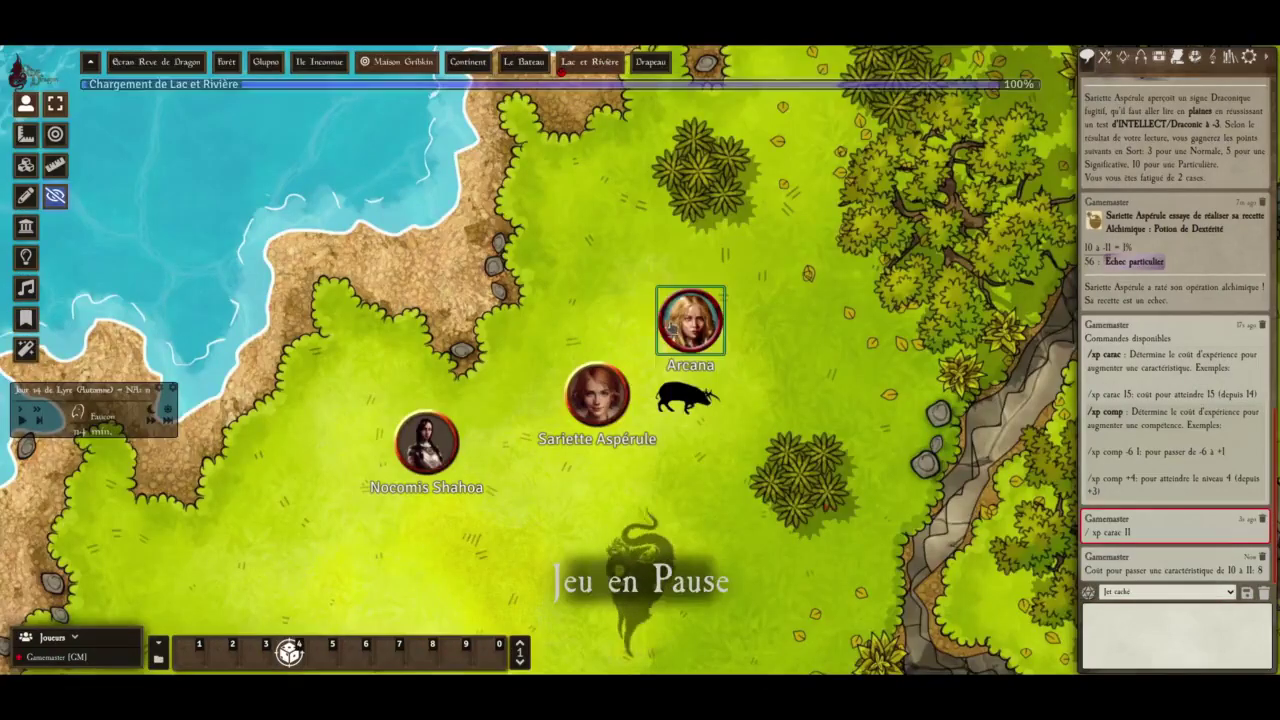
Open Sariette Aspérule's character sheet, review her characteristics, and close the sheet
double_click(603, 390)
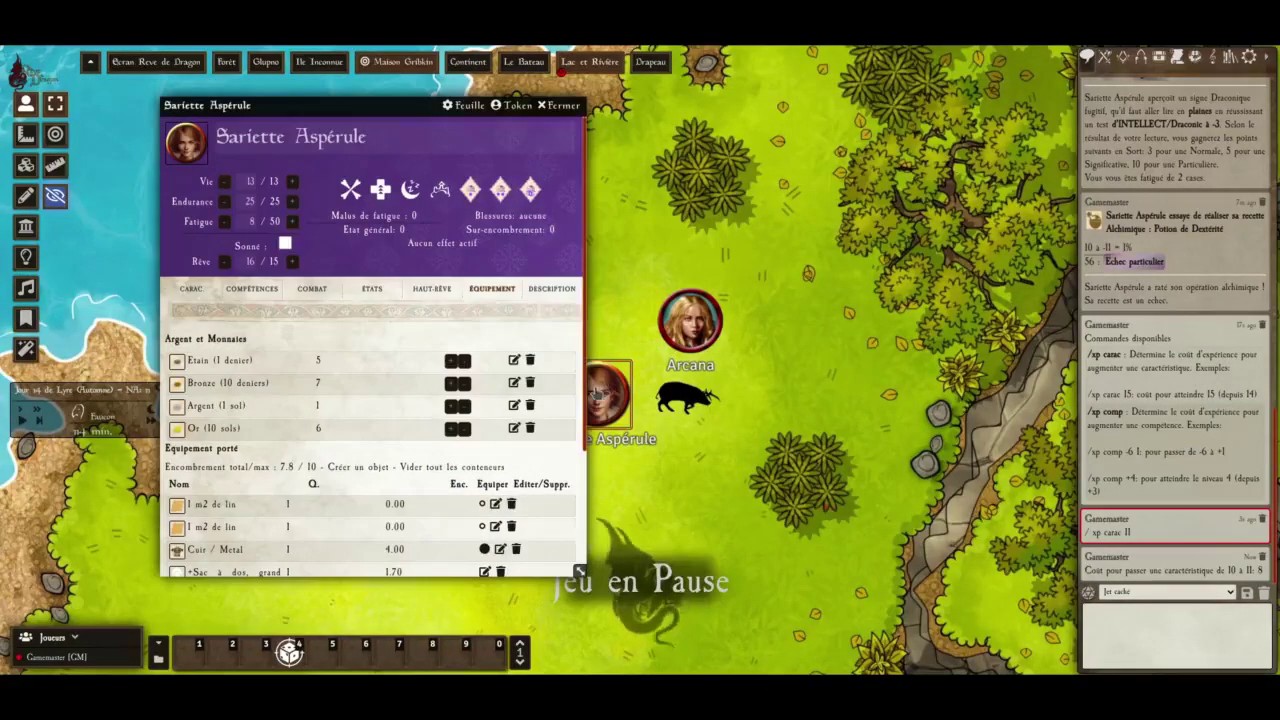
left_click(191, 288)
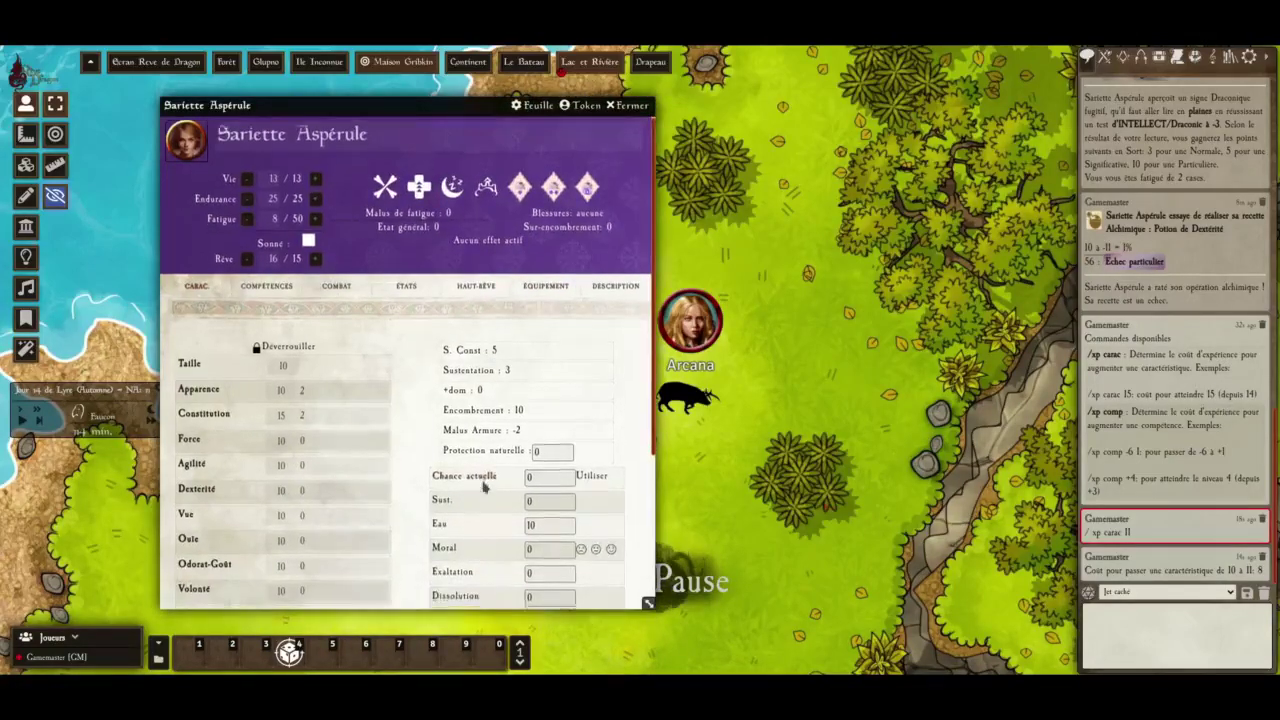
scroll(486, 488, "down", 2)
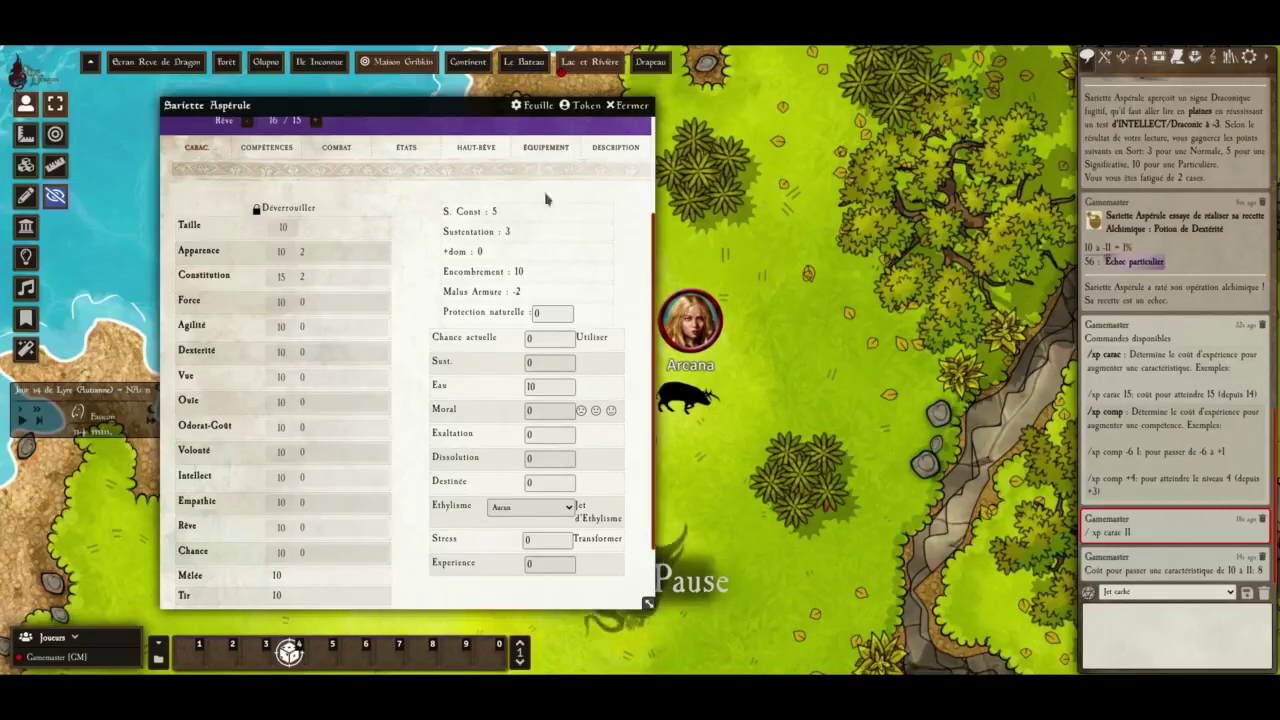
left_click(628, 105)
Unlock the characteristics on Arcana's sheet, set the Agilité experience to 10, and check the cost of raising Agilité
double_click(688, 318)
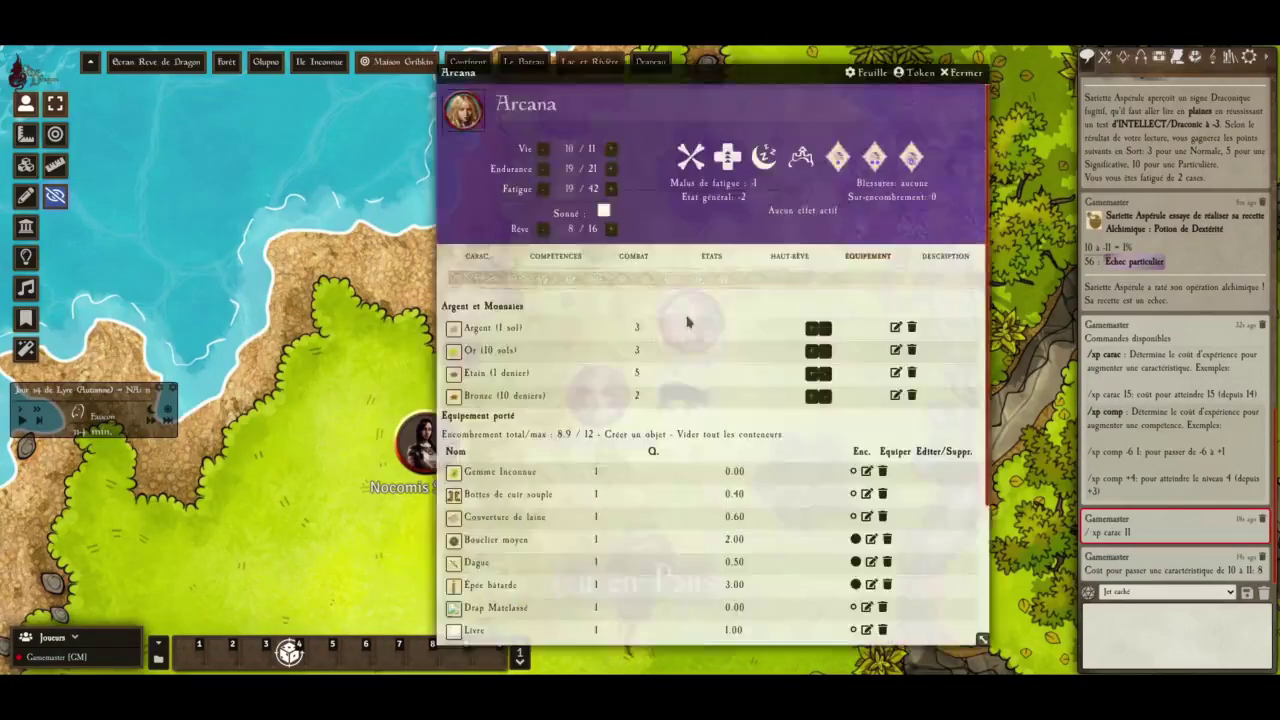
left_click(505, 259)
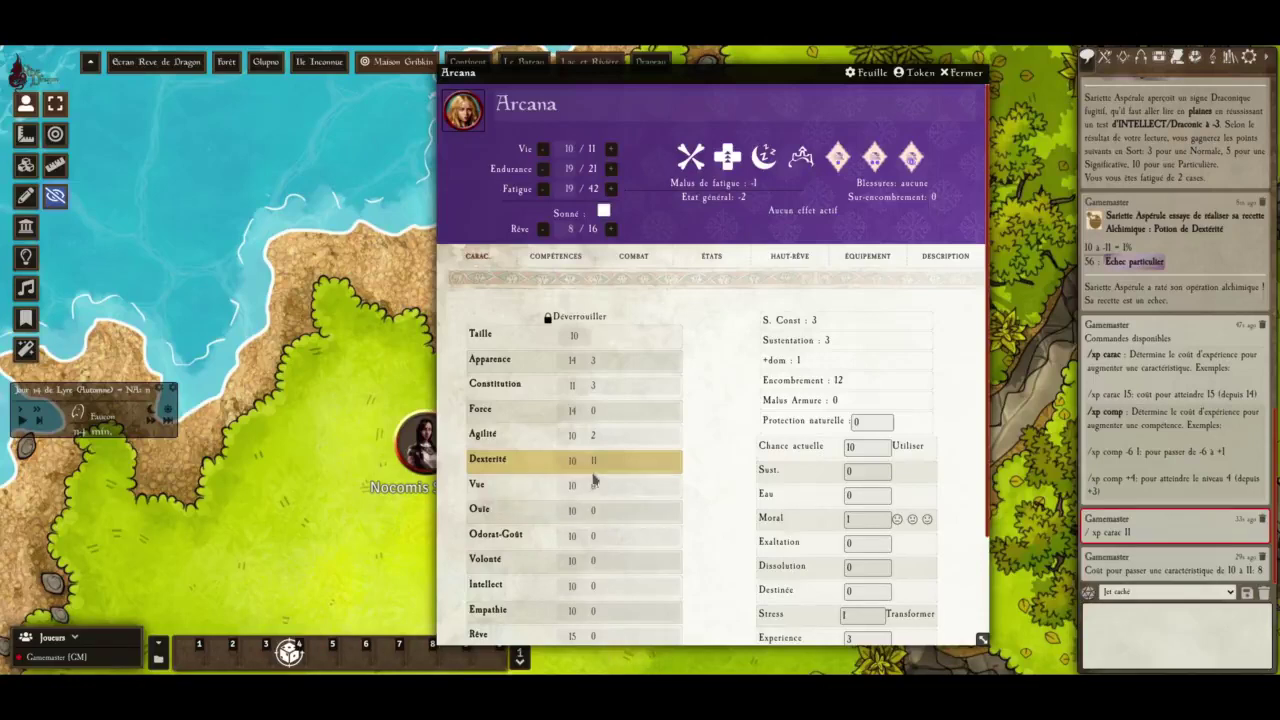
left_click(549, 317)
left_click(613, 434)
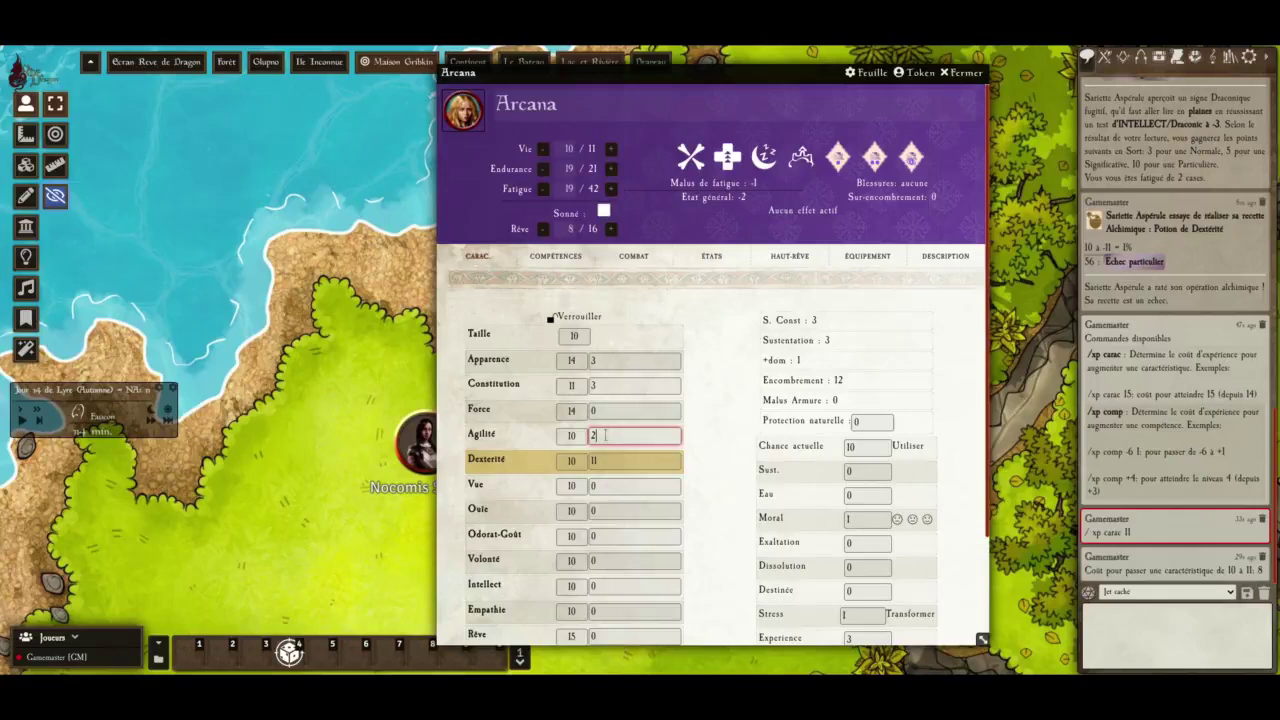
type("10")
left_click(727, 432)
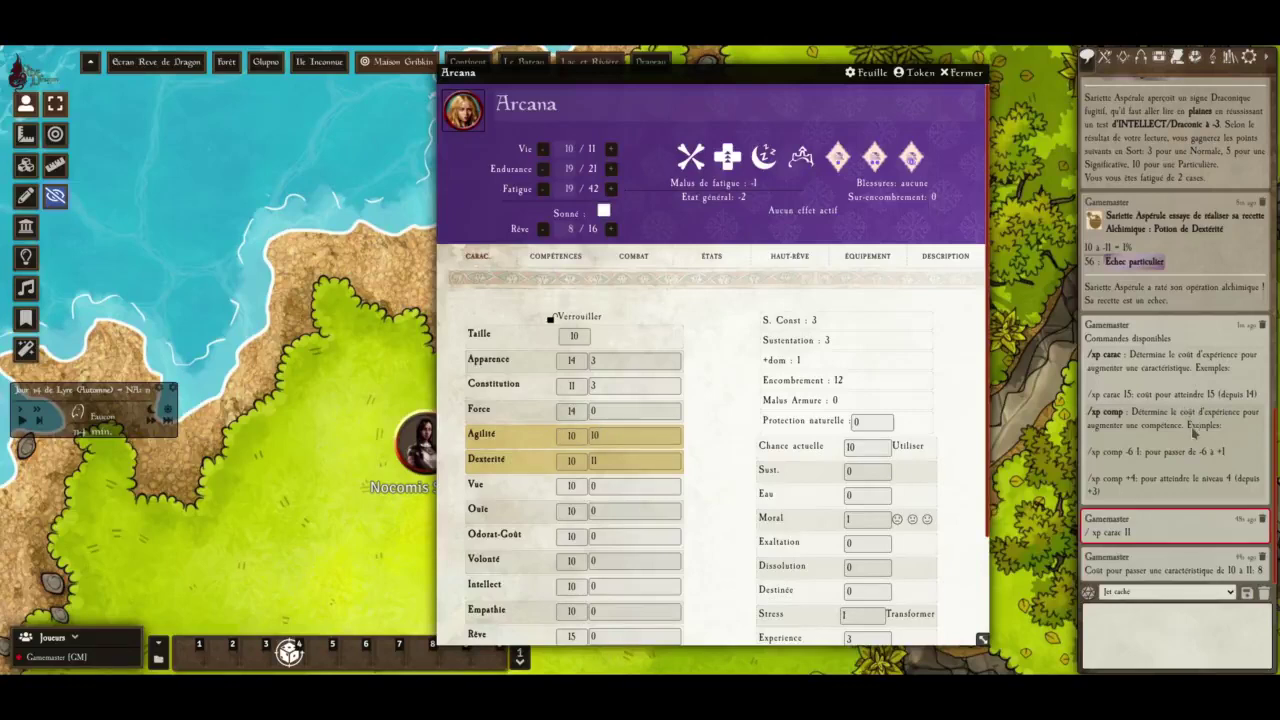
mouse_move(521, 436)
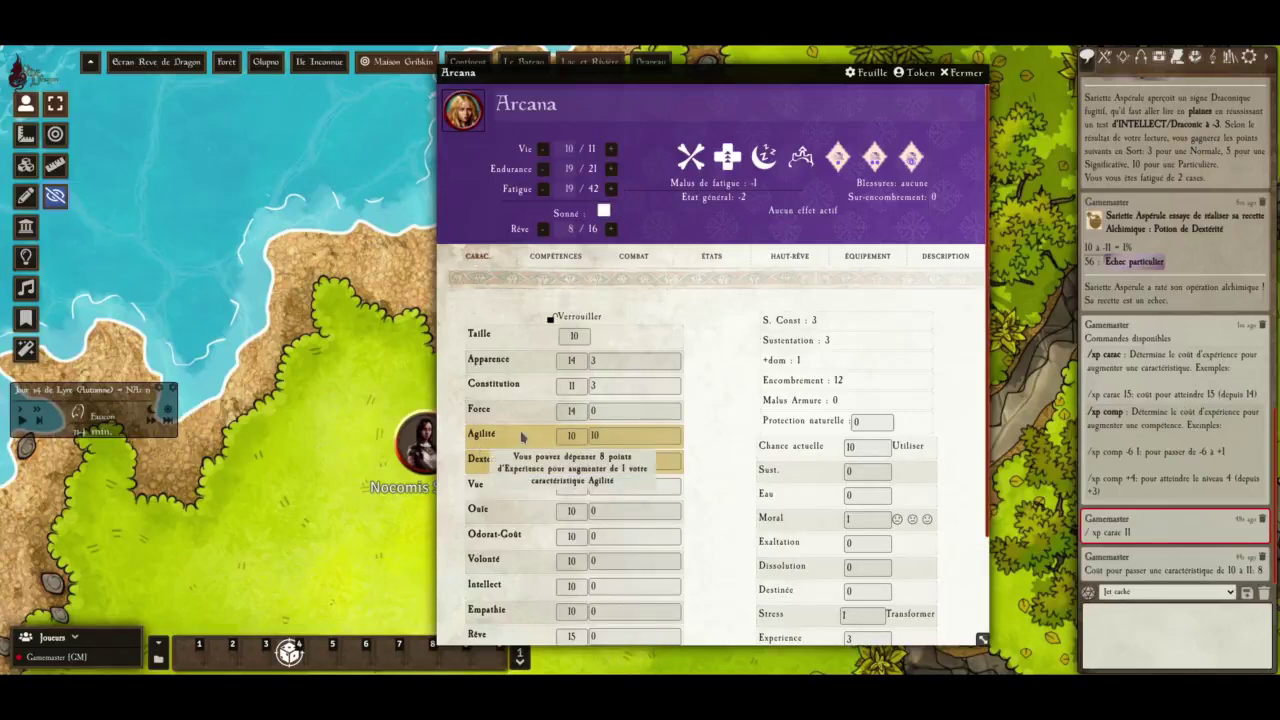
Set the experience of Arcana's Chant skill to 50 in her base skills
left_click(556, 258)
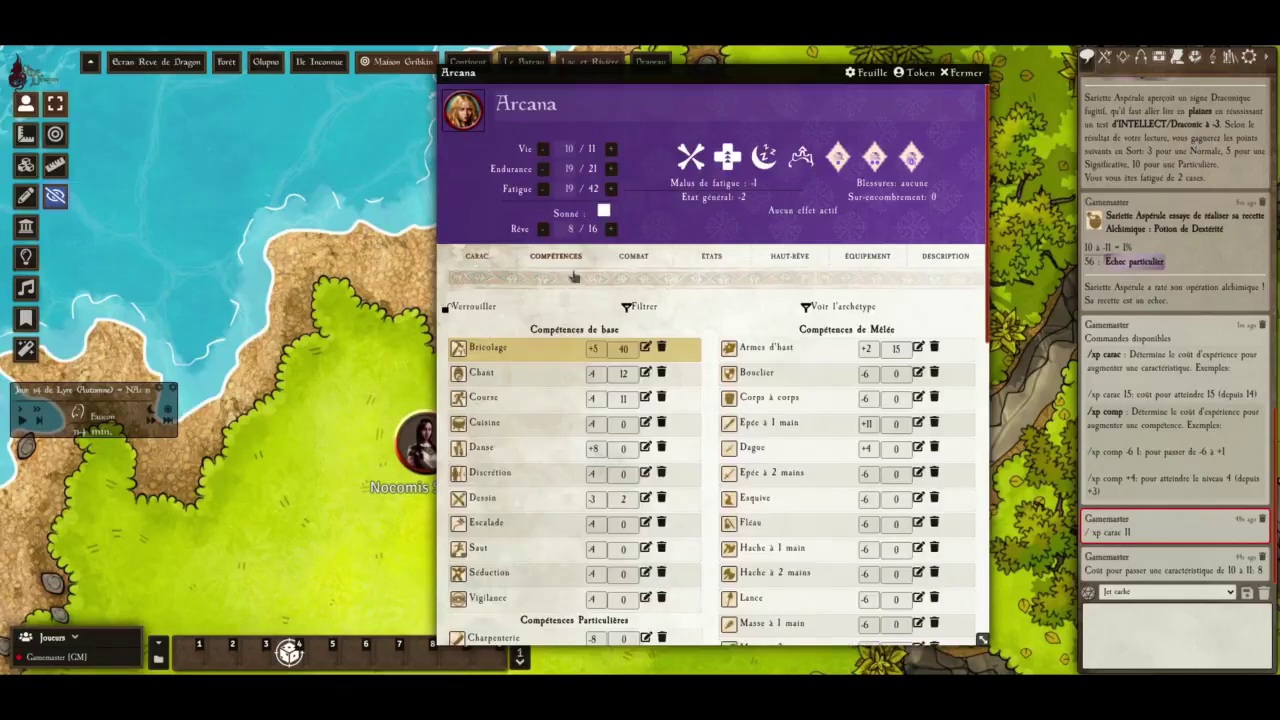
left_click(624, 373)
type("50")
key("Return")
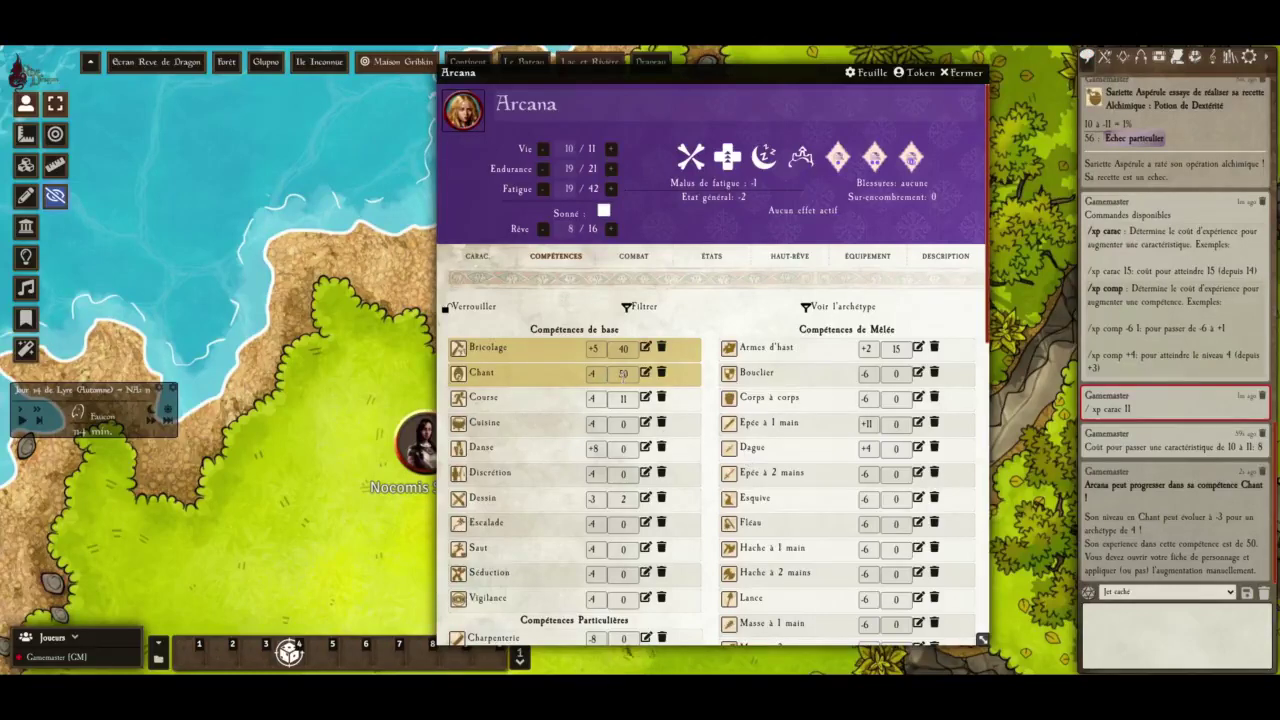
left_click(624, 374)
left_click(766, 322)
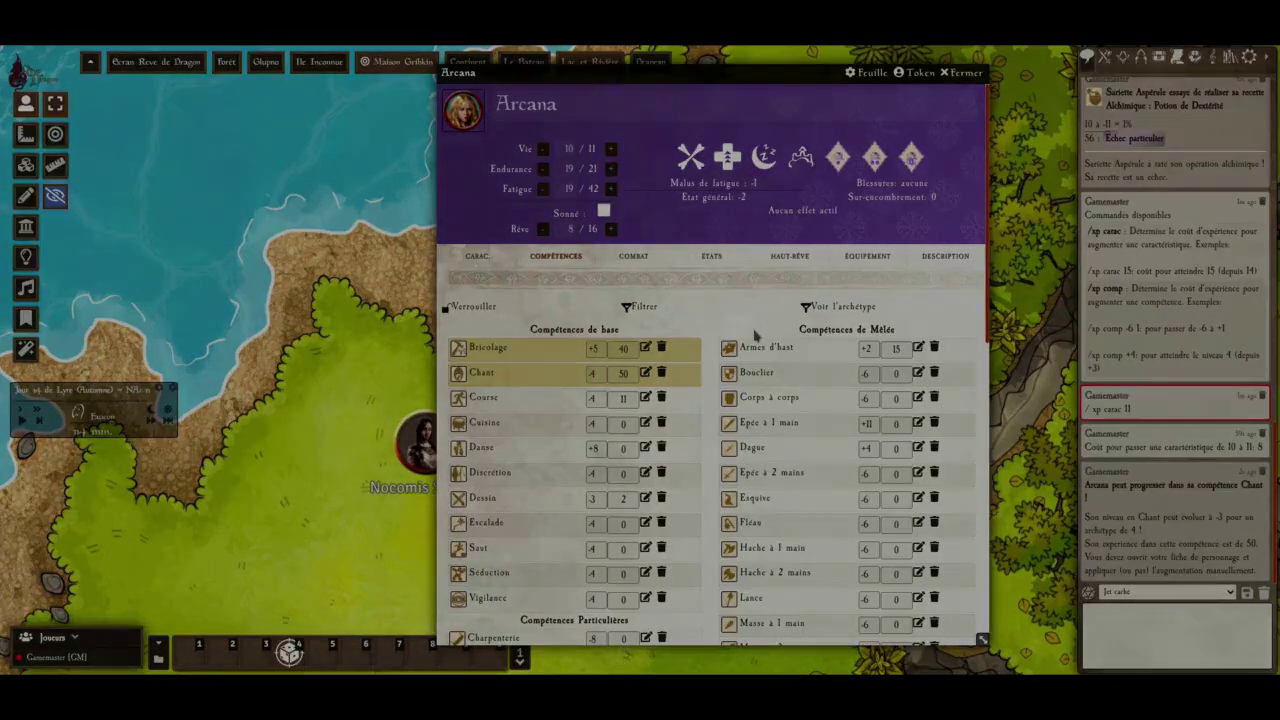